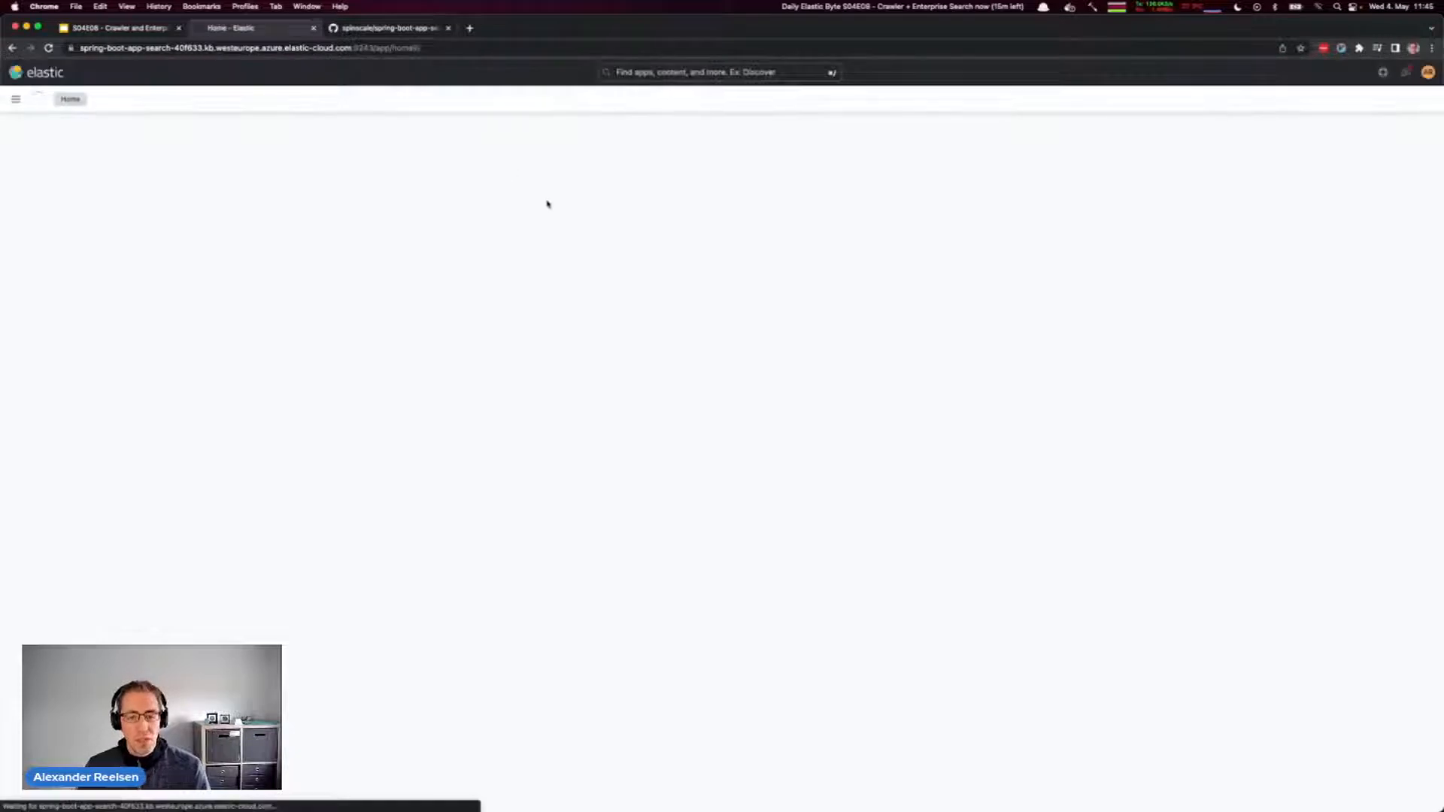
- Open Elastic App Search from the Enterprise Search solution with the page enlarged
left_click(724, 419)
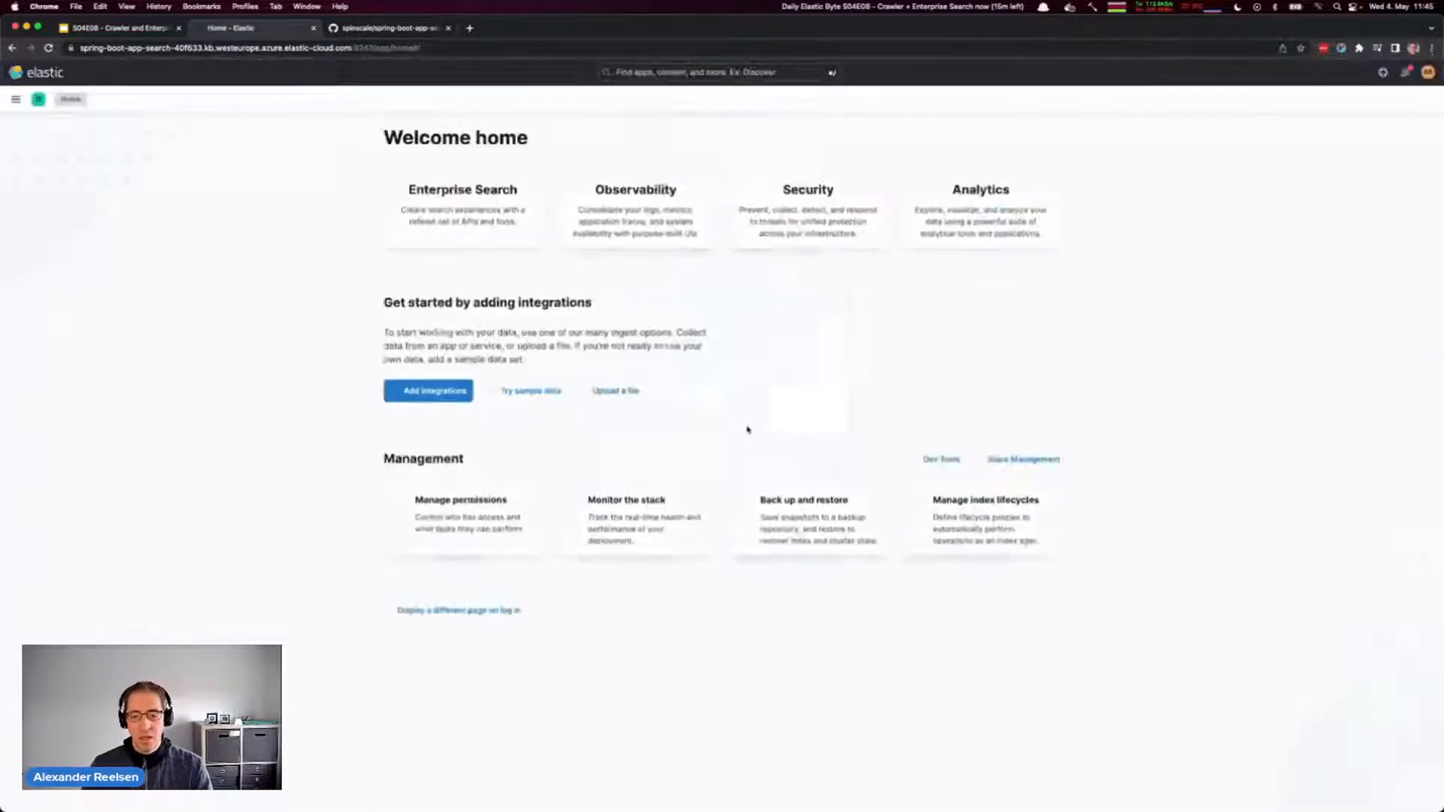
left_click(461, 271)
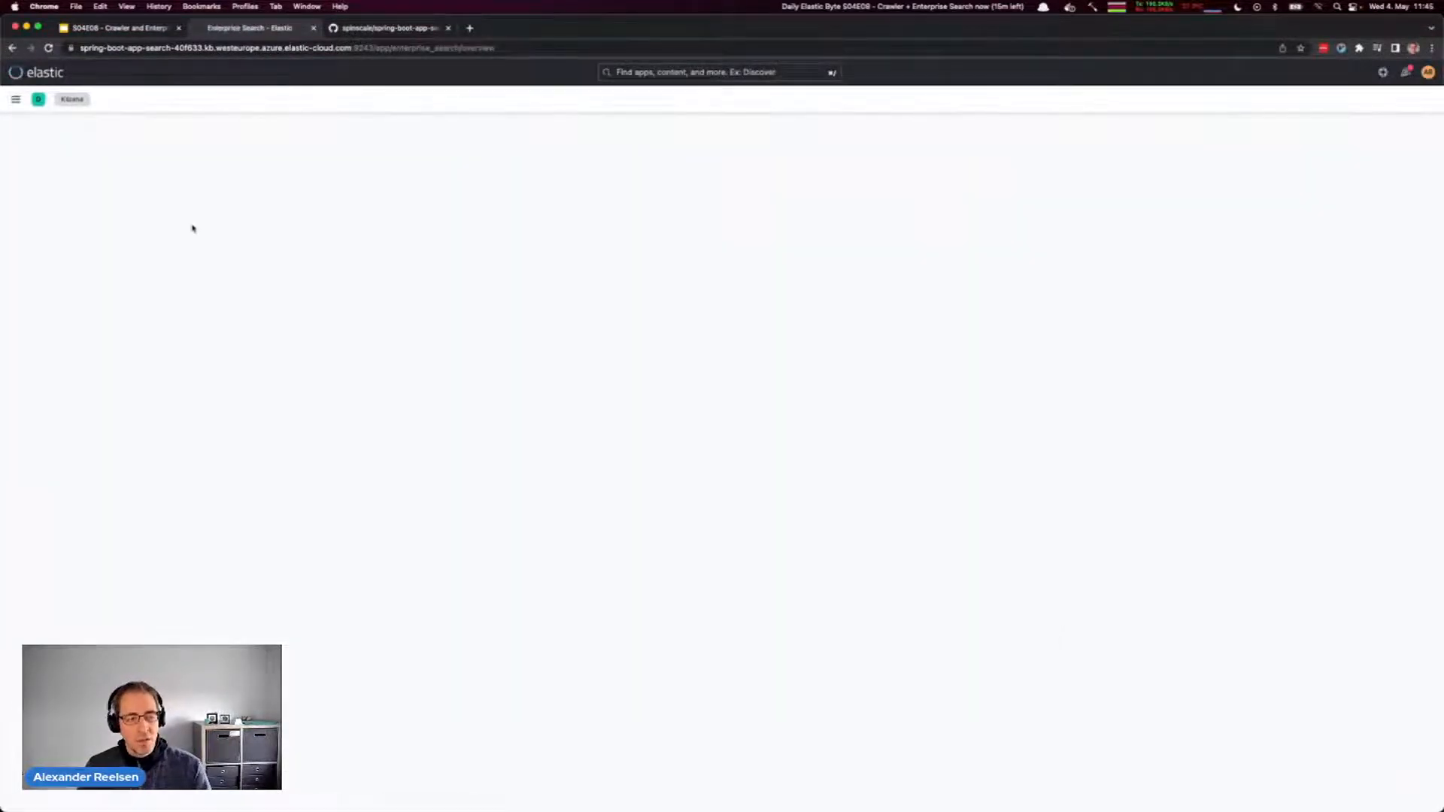
key("super+equal")
key("super+equal")
key("super+equal")
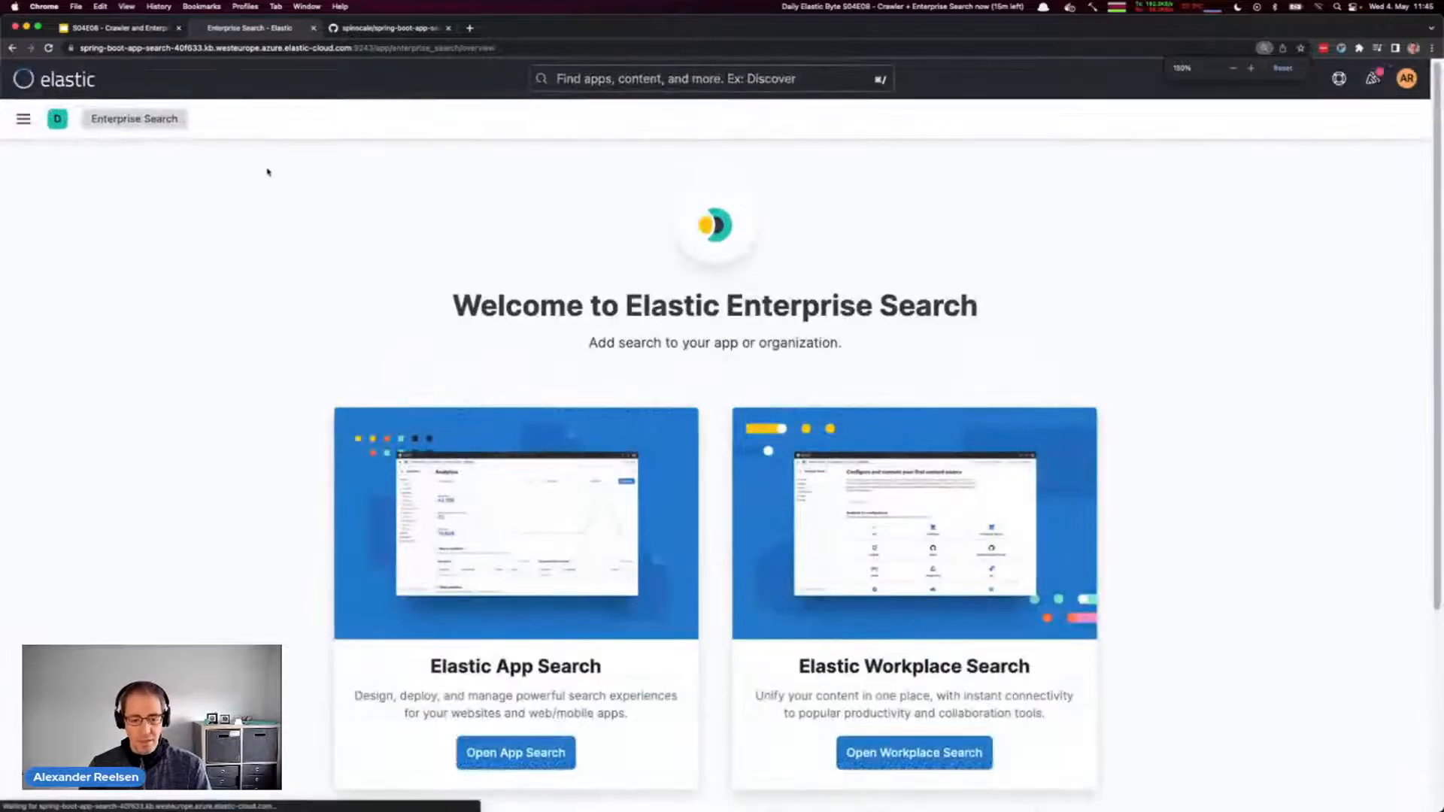
scroll(398, 391, "down", 2)
left_click(533, 585)
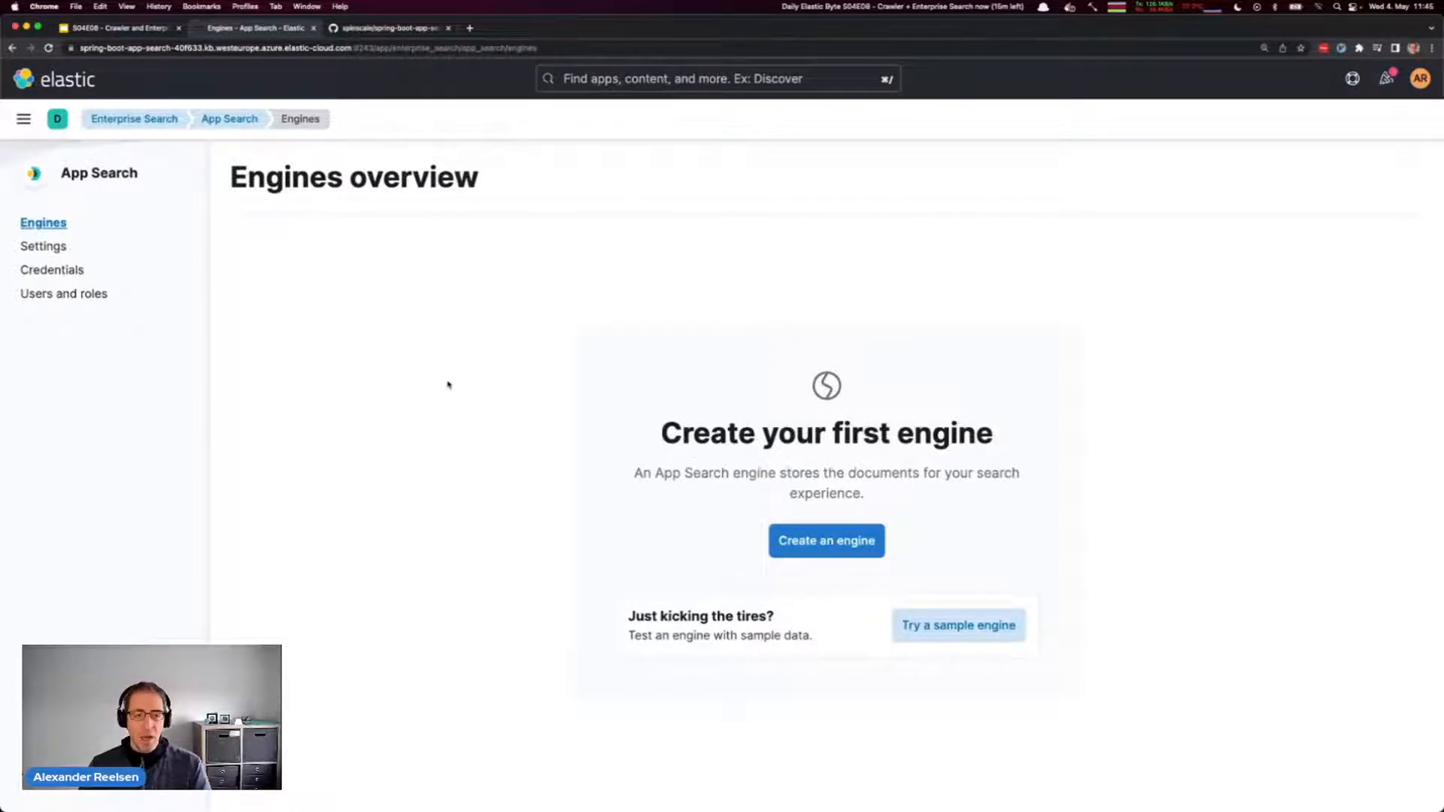
- In the terminal, print src/main/resources/application.properties and copy the engine name web-crawler-search-engine
key("super+Tab")
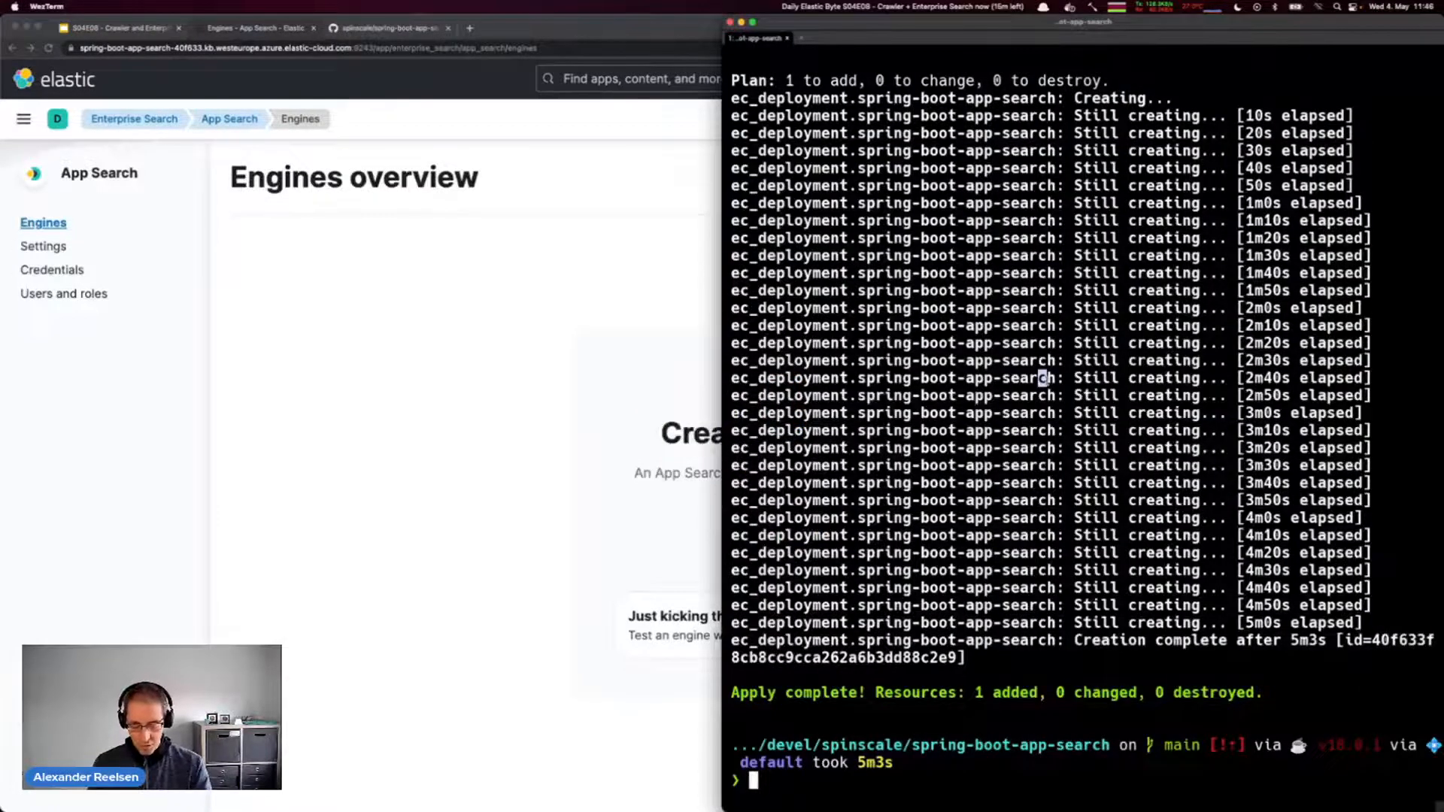
type("cat src/main/resources/application.properties")
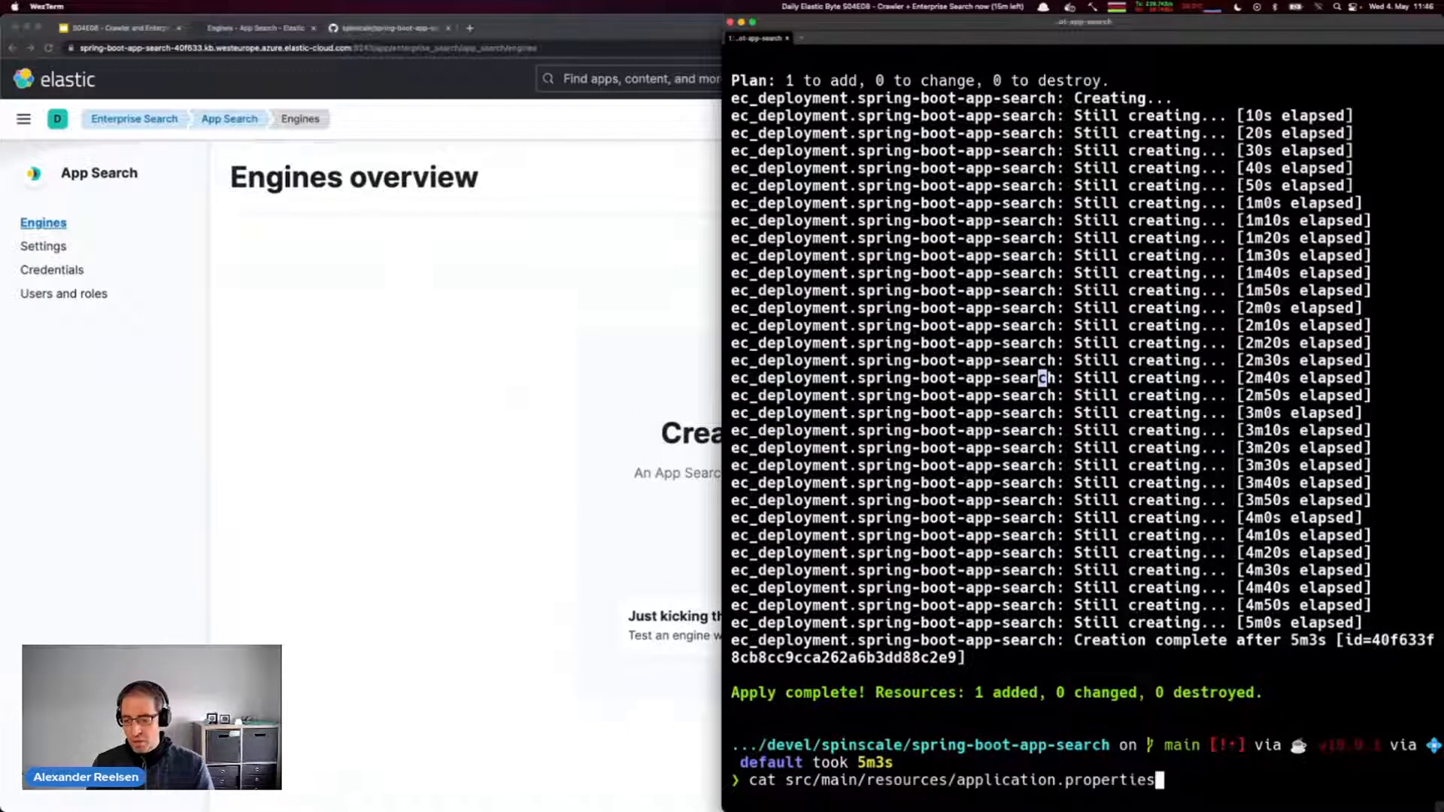
key("Return")
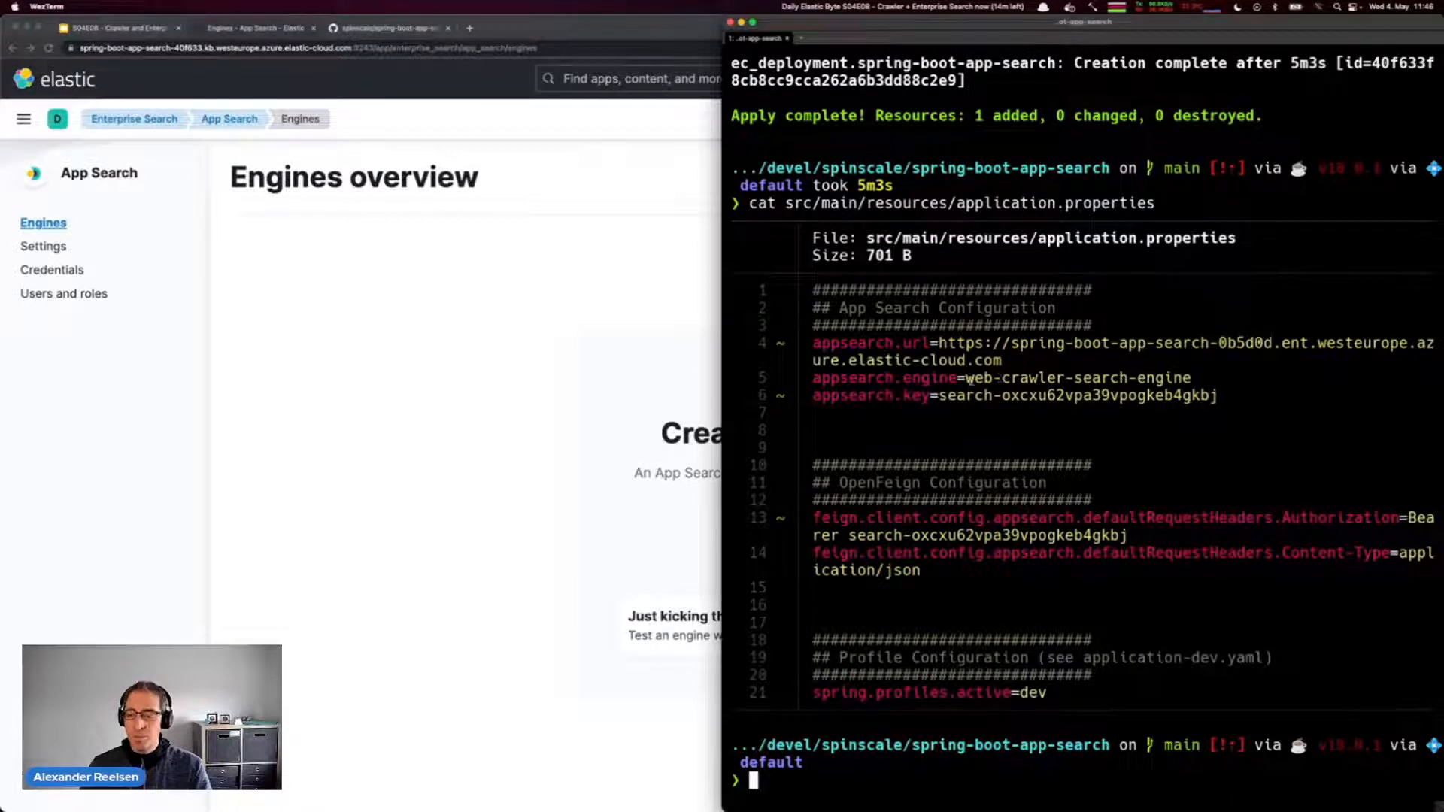
left_click_drag(966, 378, 1193, 378)
key("super+c")
- Back in the browser, create an App Search engine named web-crawler-search-engine with the Universal language
left_click(555, 368)
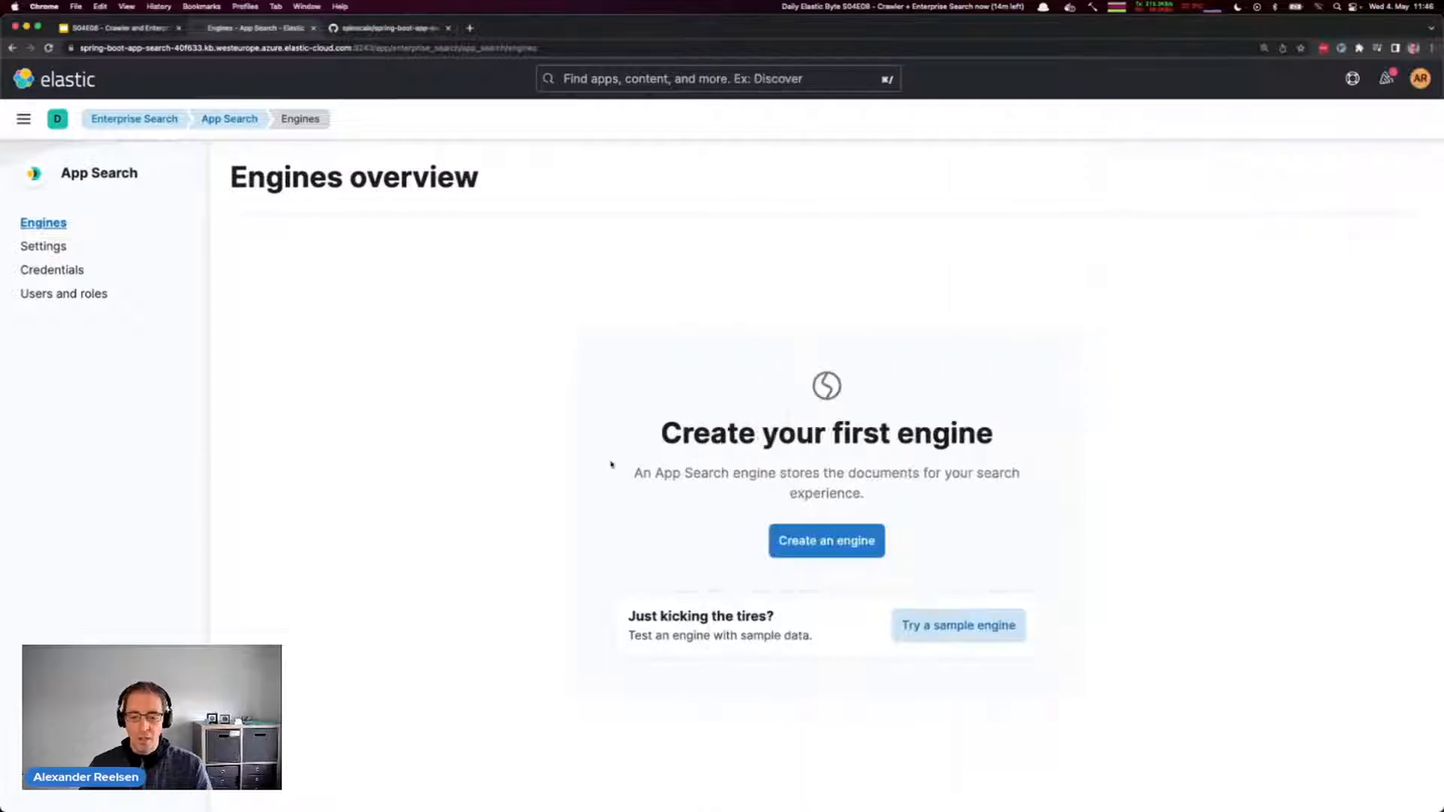
left_click(824, 538)
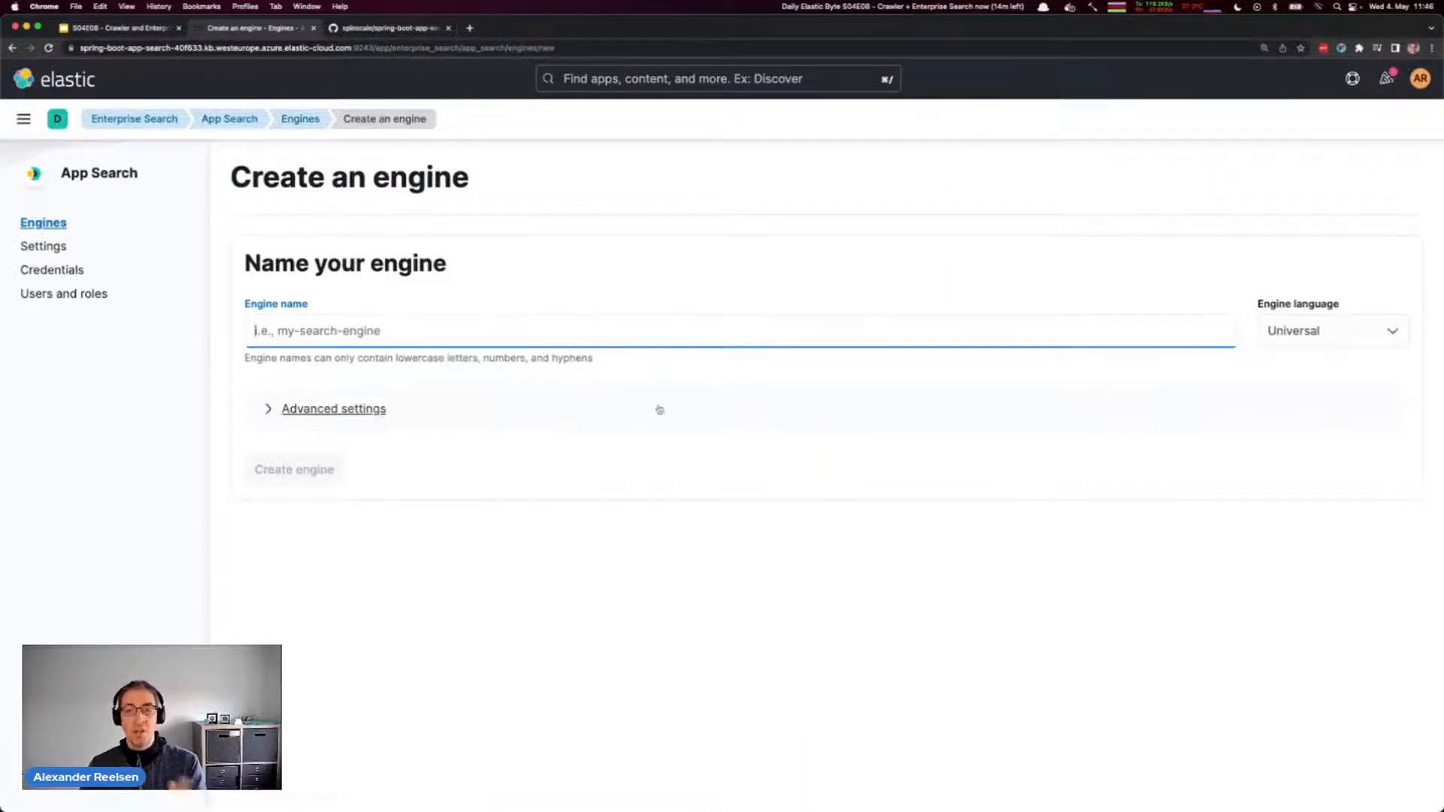
key("super+v")
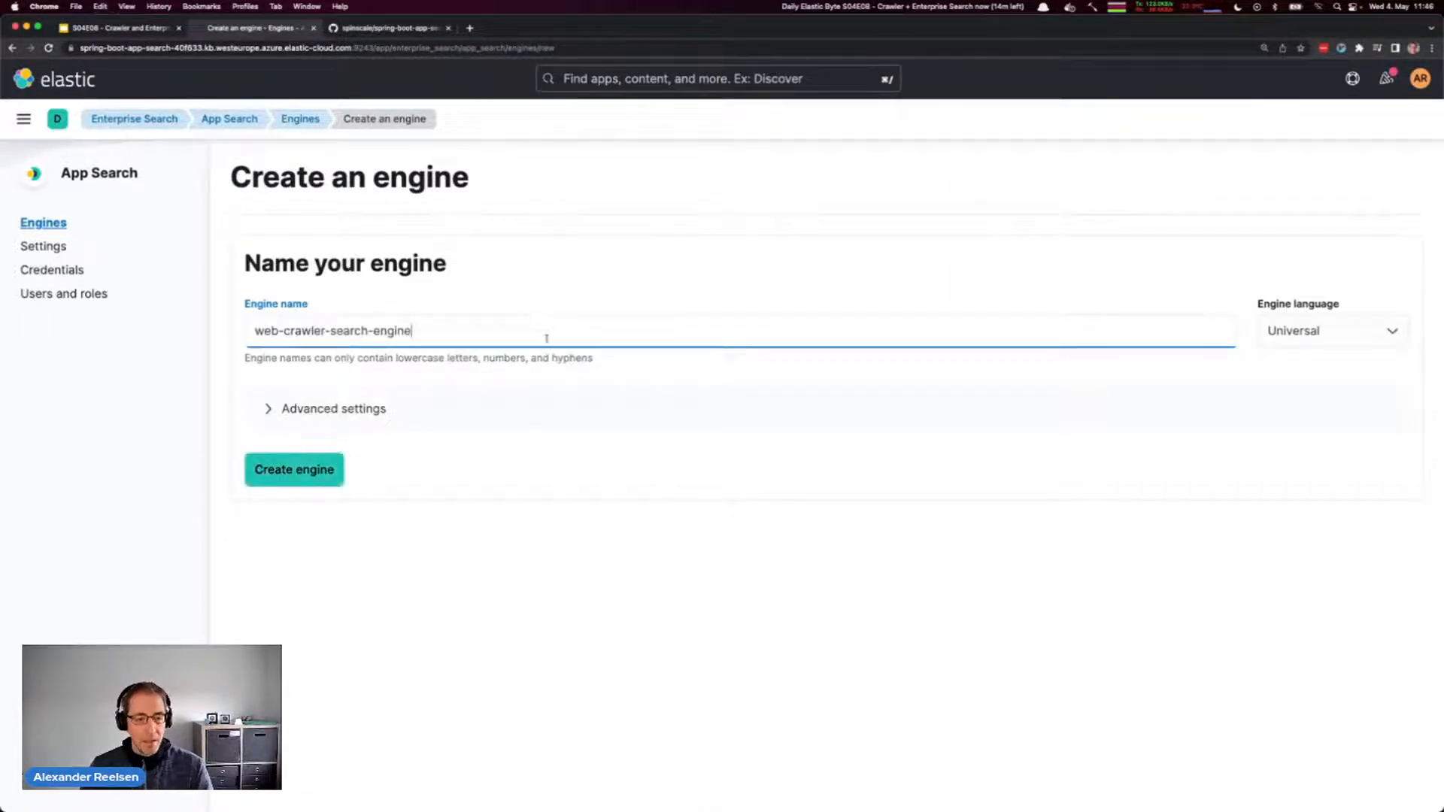
left_click(303, 476)
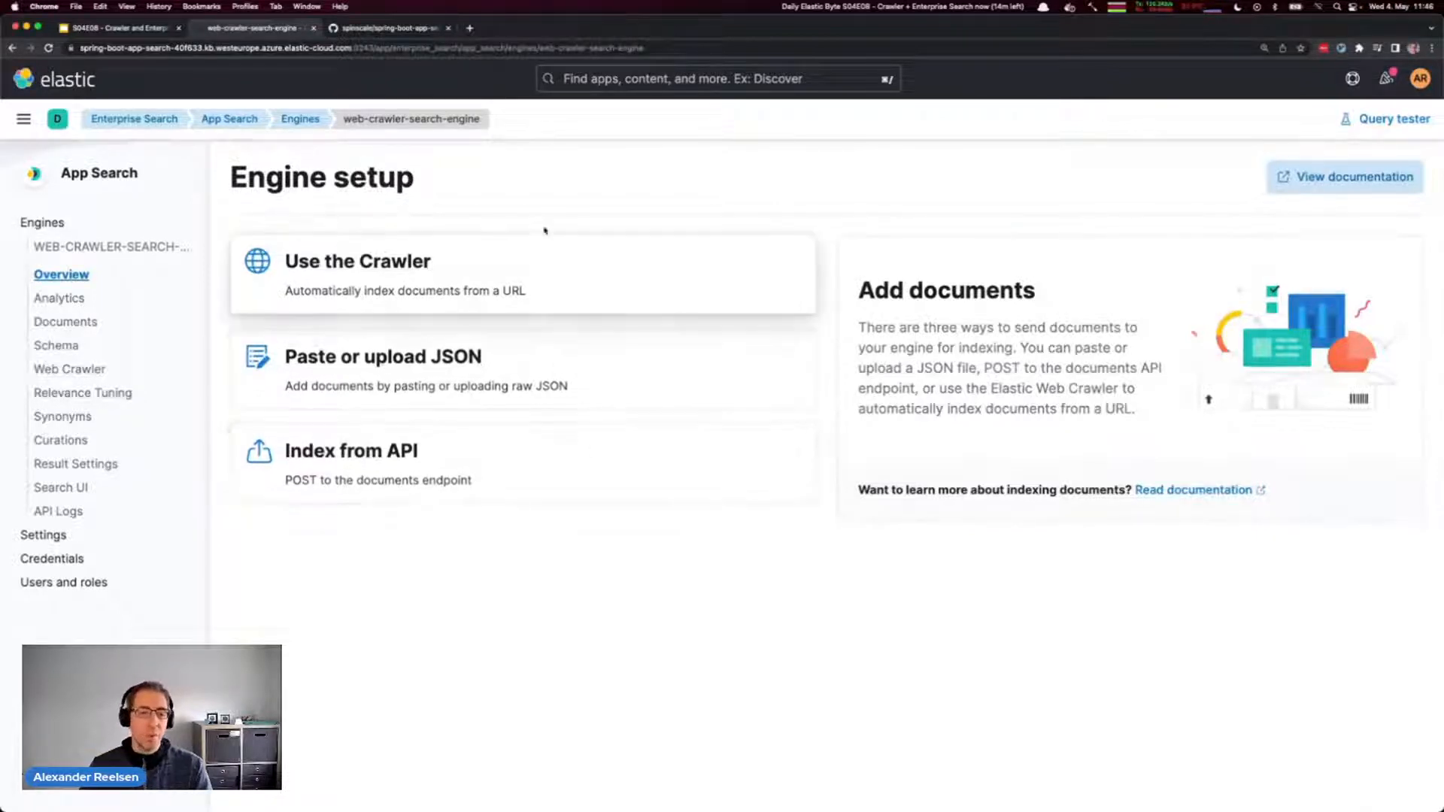
left_click(515, 270)
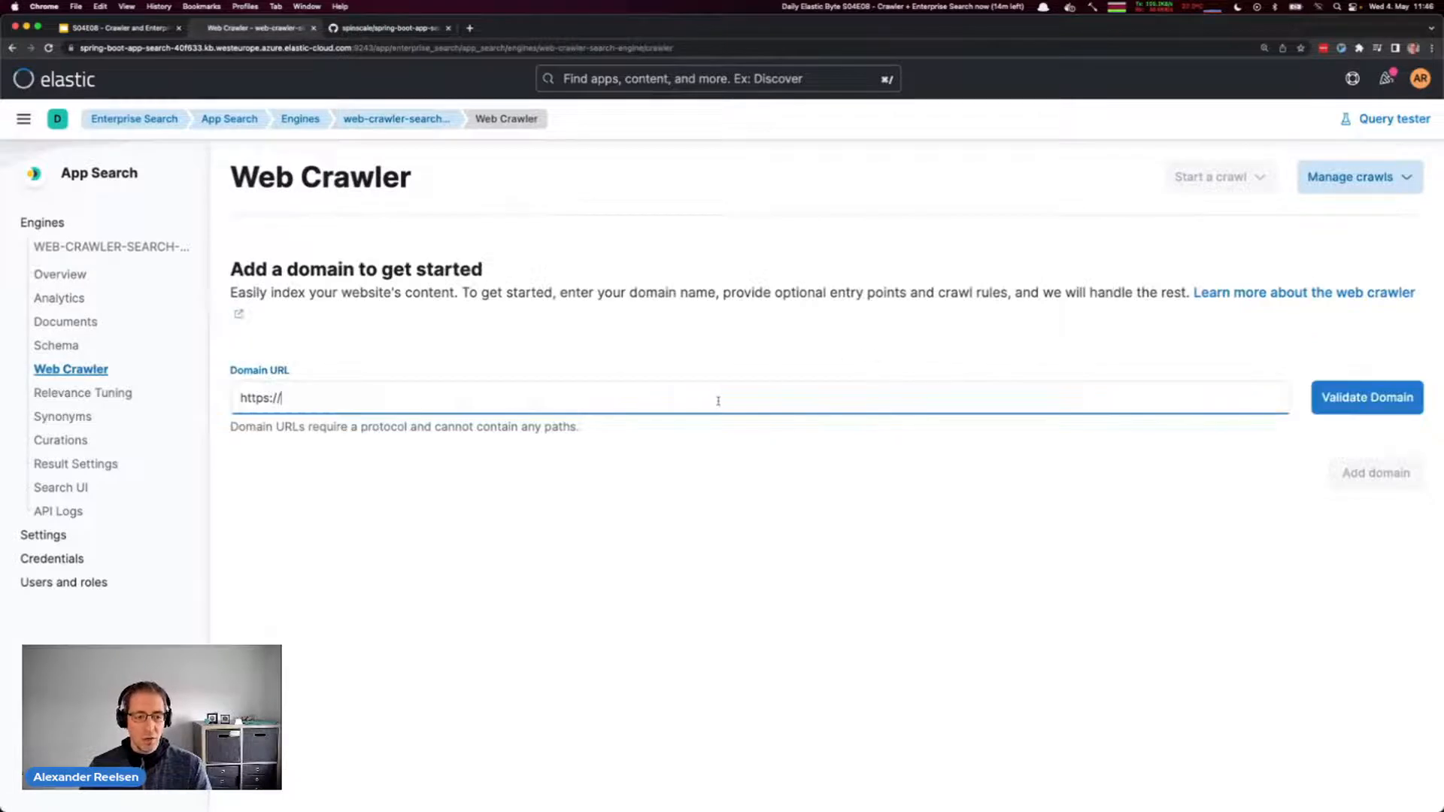
type("spinscale.de")
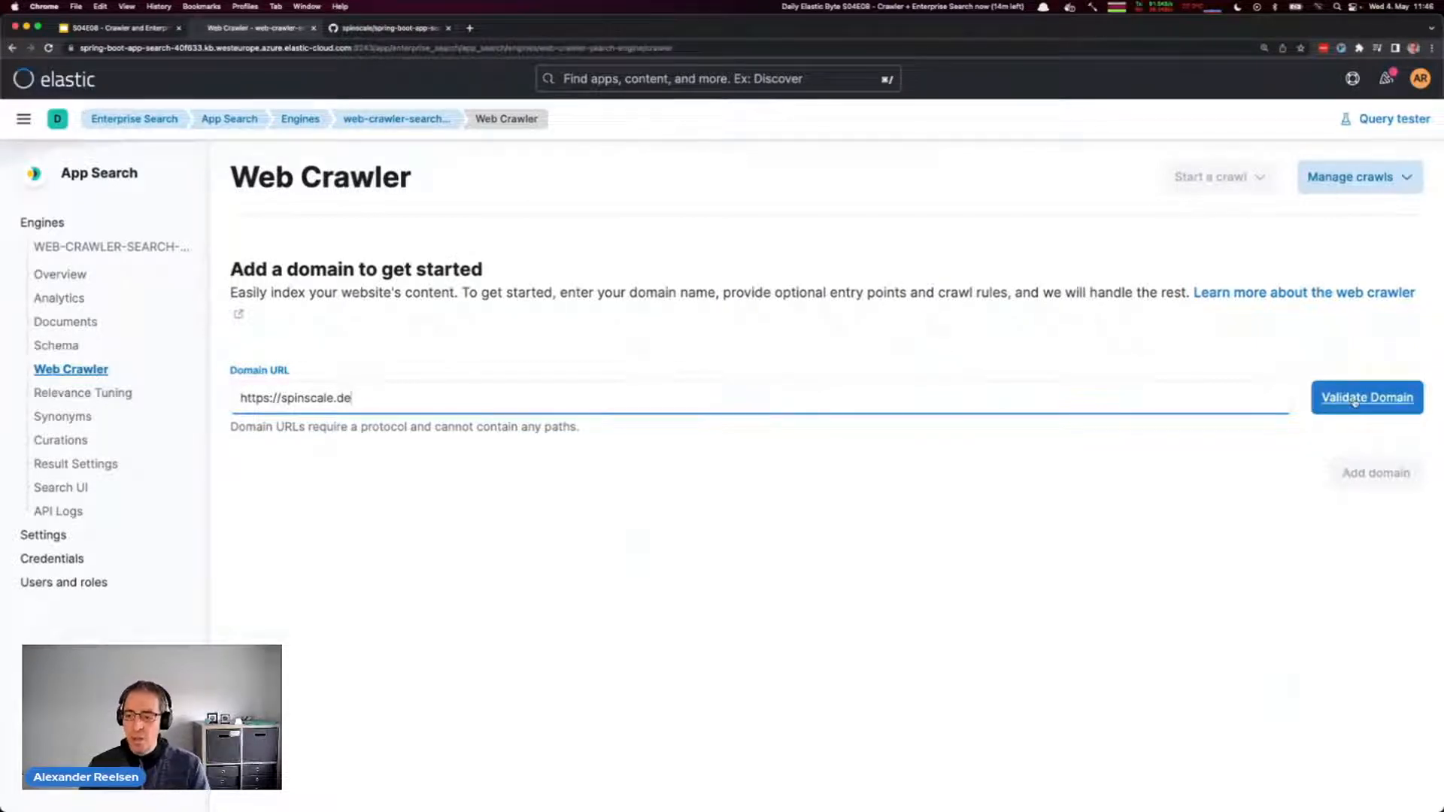
key("Return")
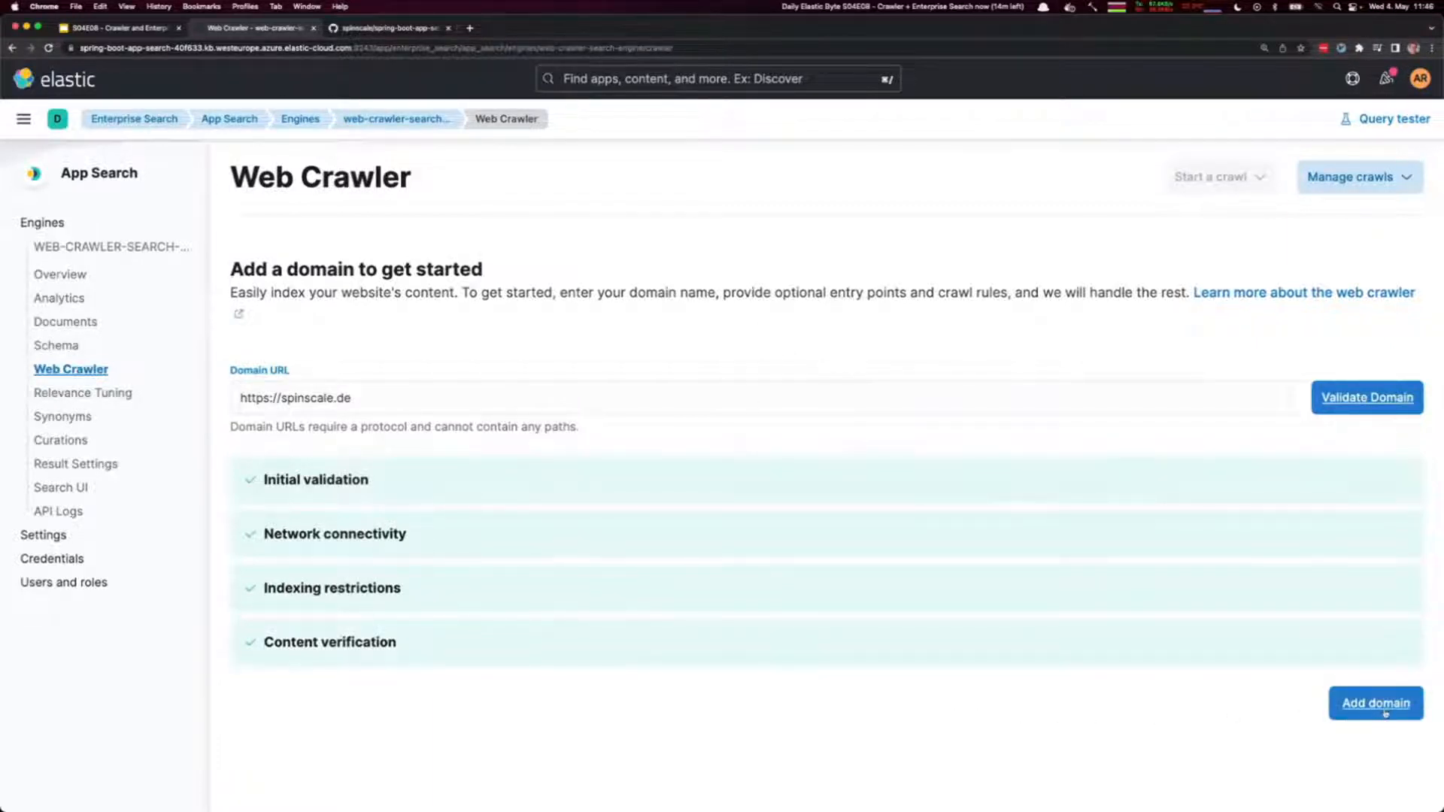
left_click(1387, 705)
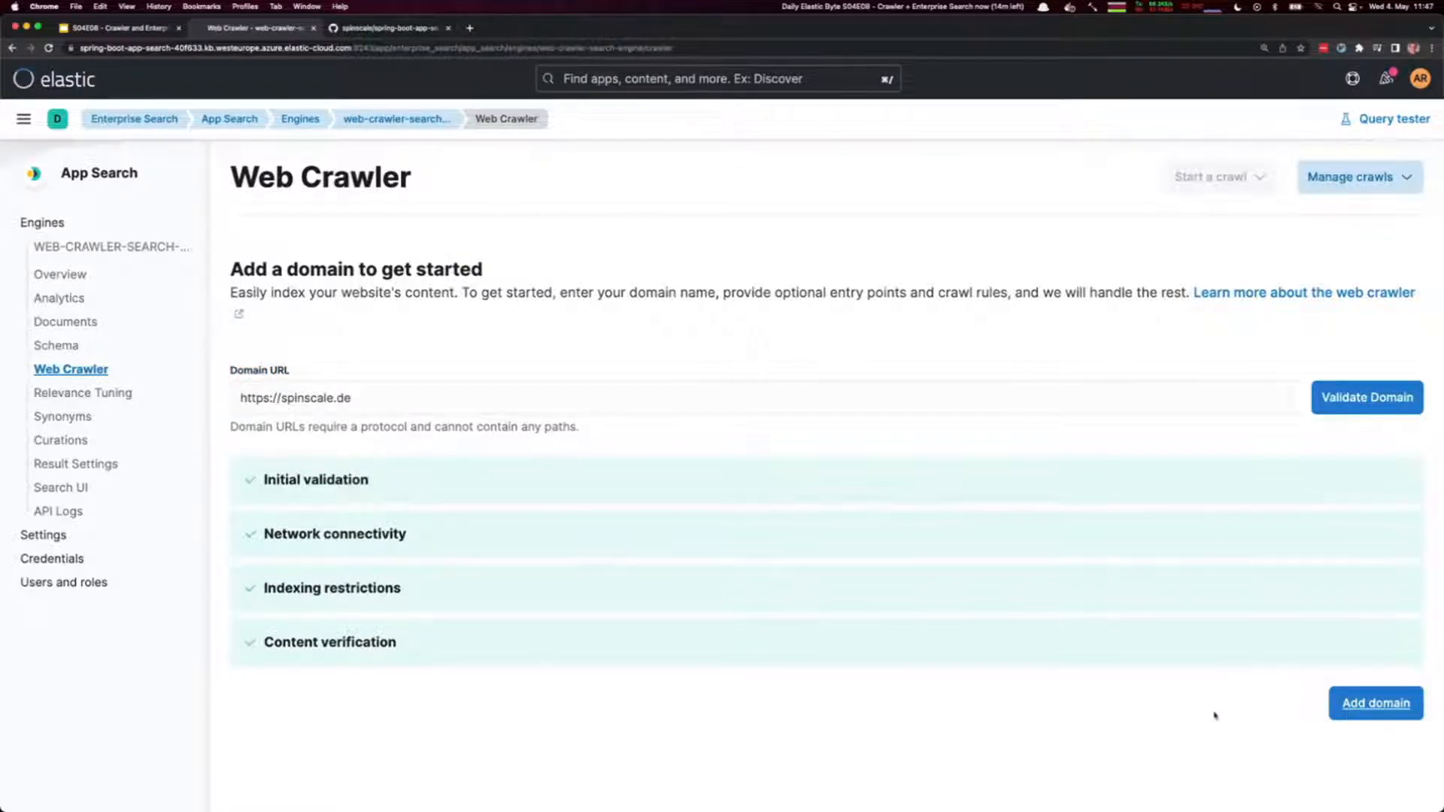
left_click(1367, 708)
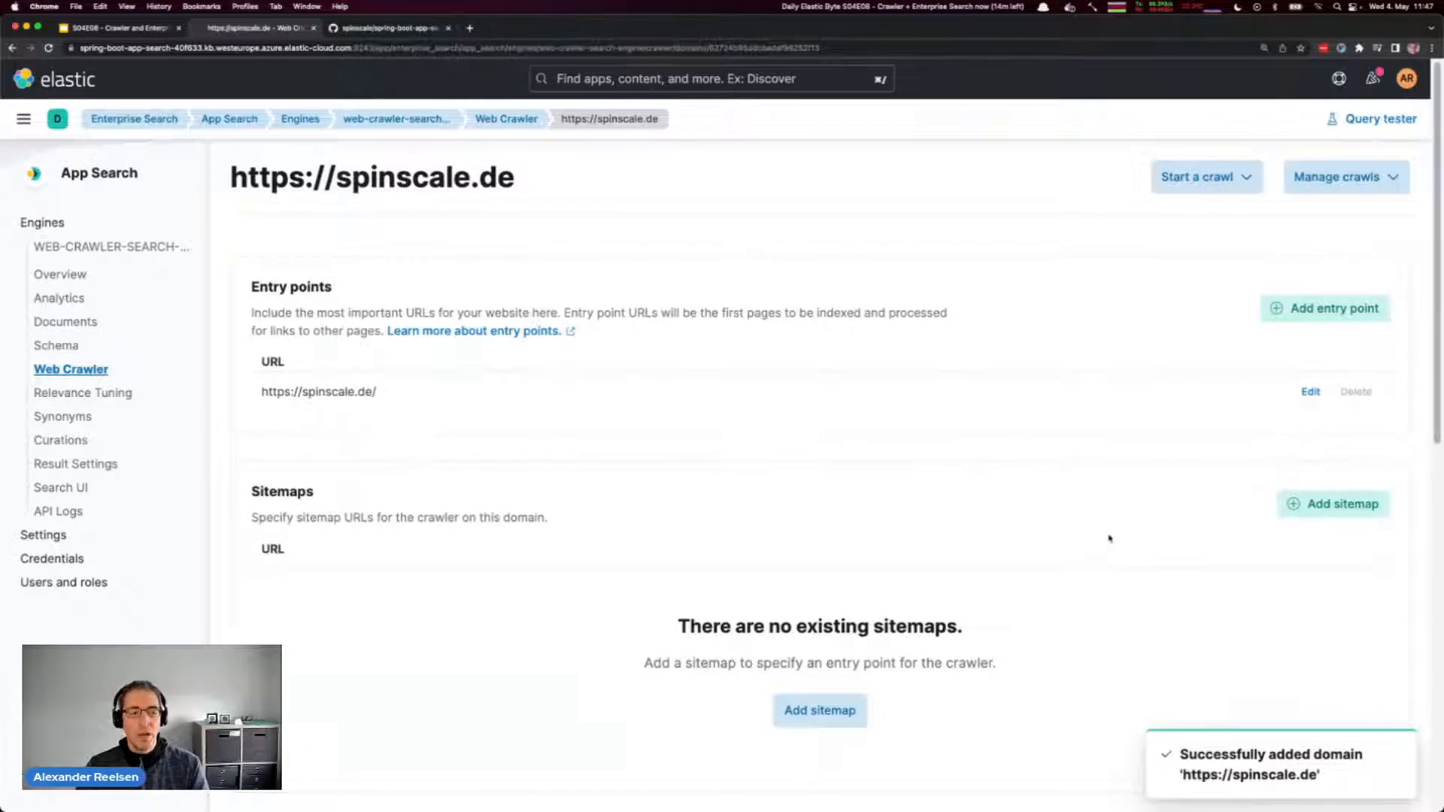
left_click(1206, 184)
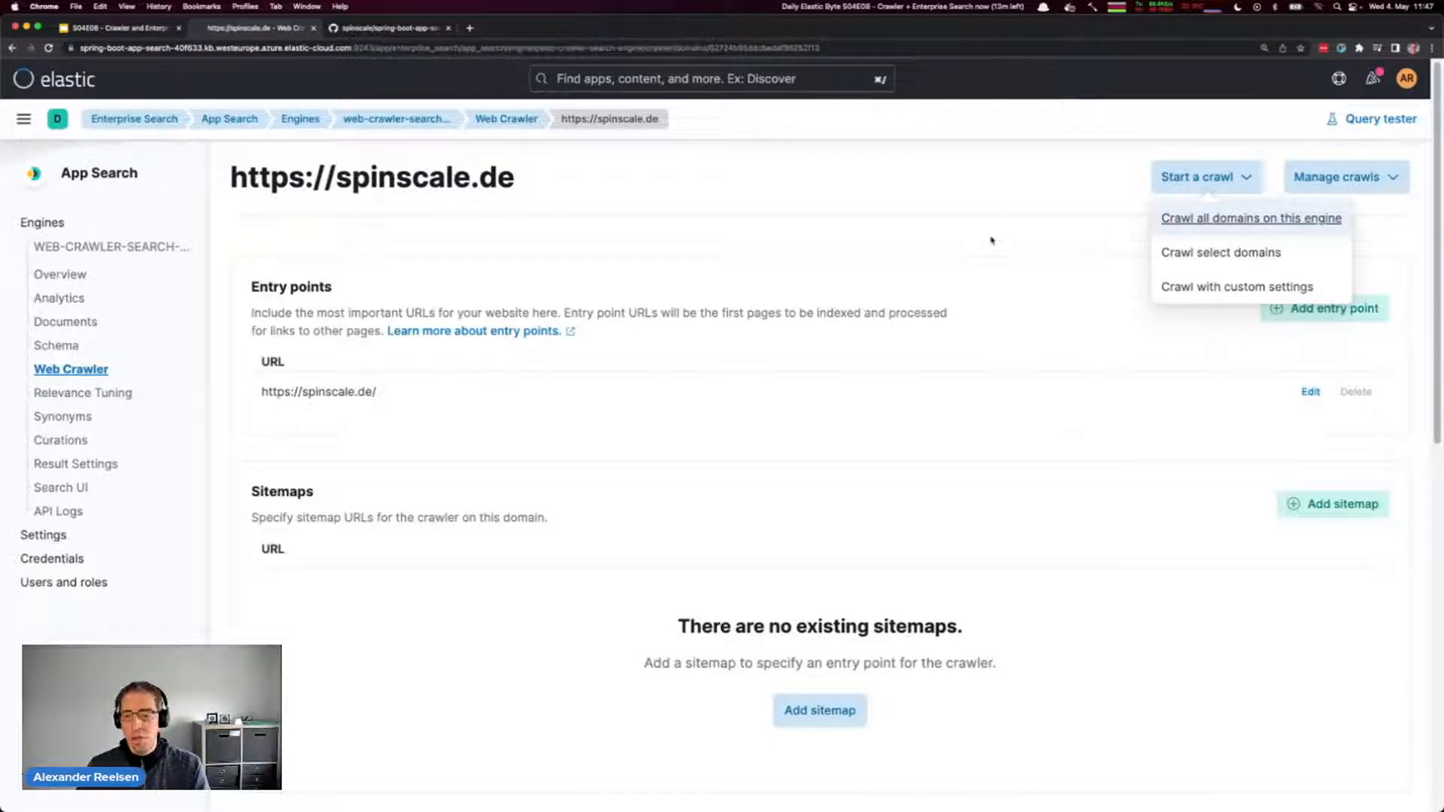
left_click(1244, 223)
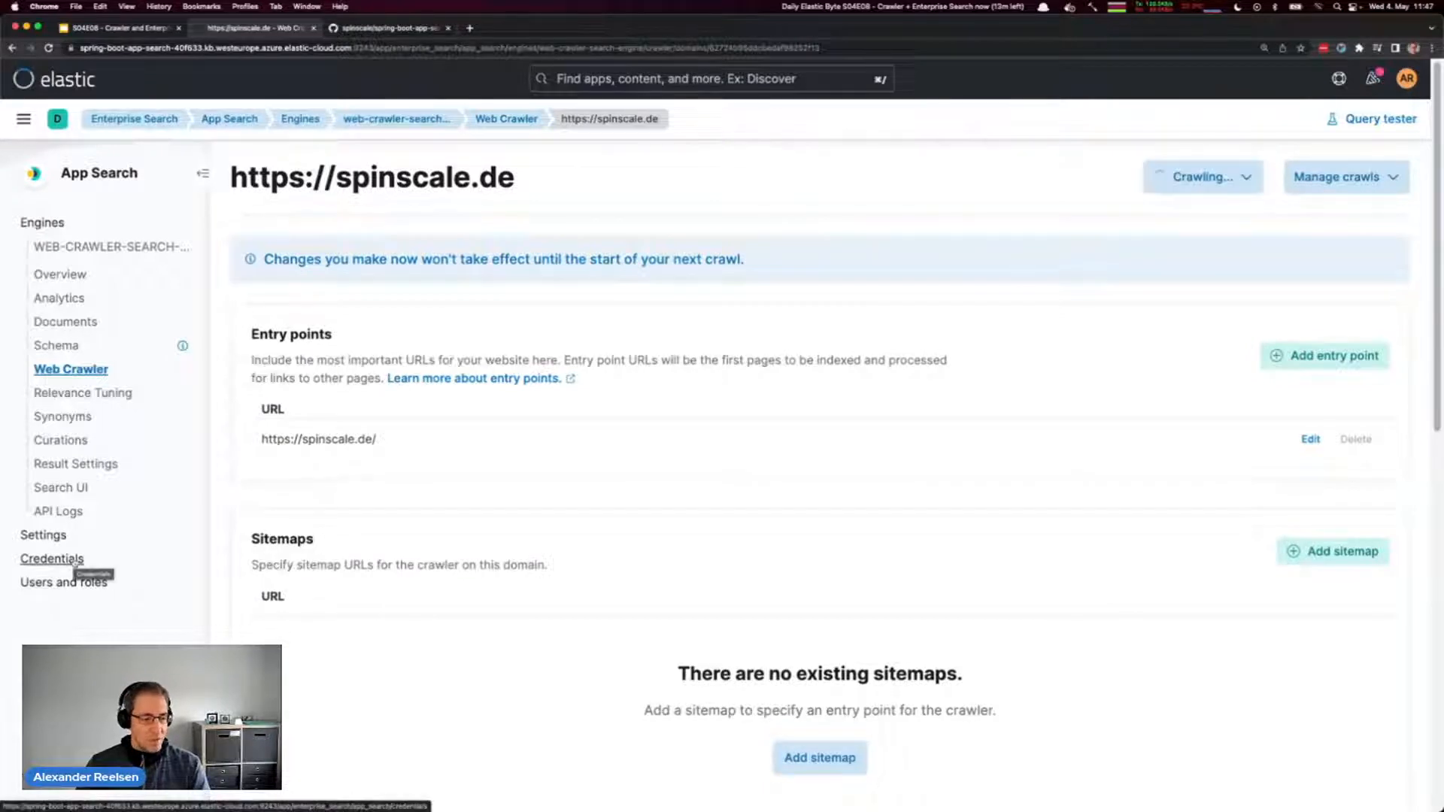
- Copy the endpoint URL from the App Search credentials and open src/main/resources/application.properties in vi in the terminal
left_click(76, 563)
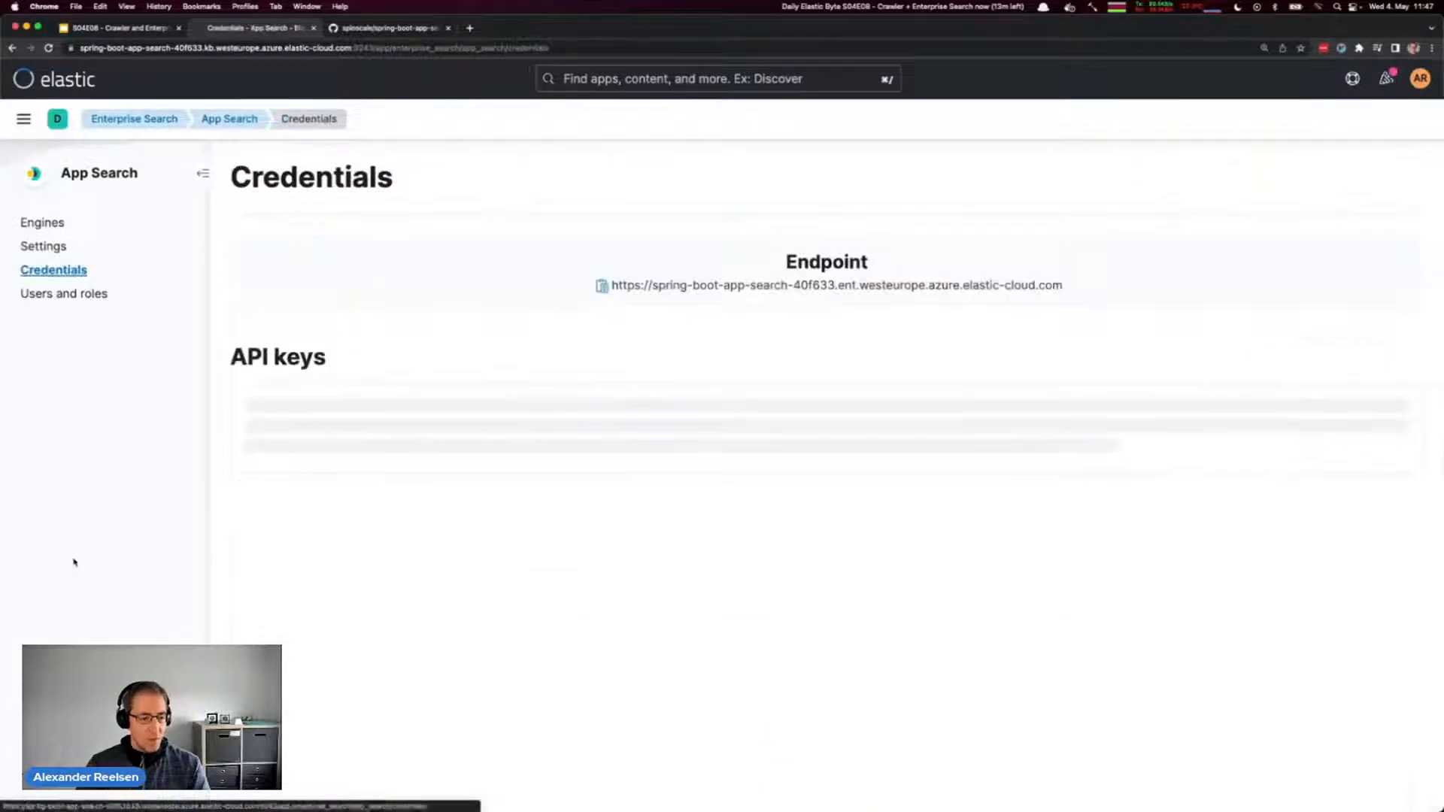
left_click(601, 286)
key("super+Tab")
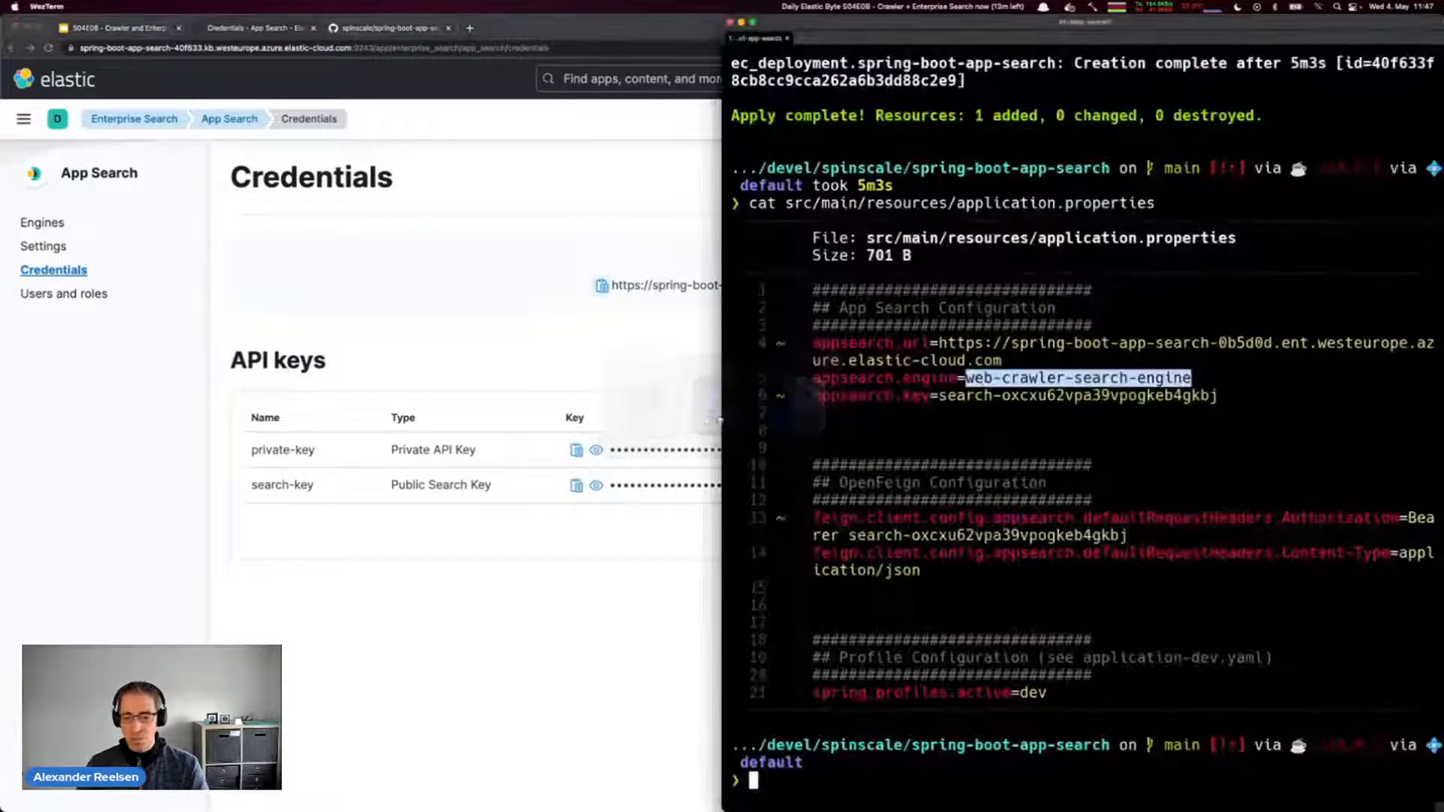
key("Up")
key("ctrl+a")
key("Delete")
key("Delete")
key("Delete")
key("Delete")
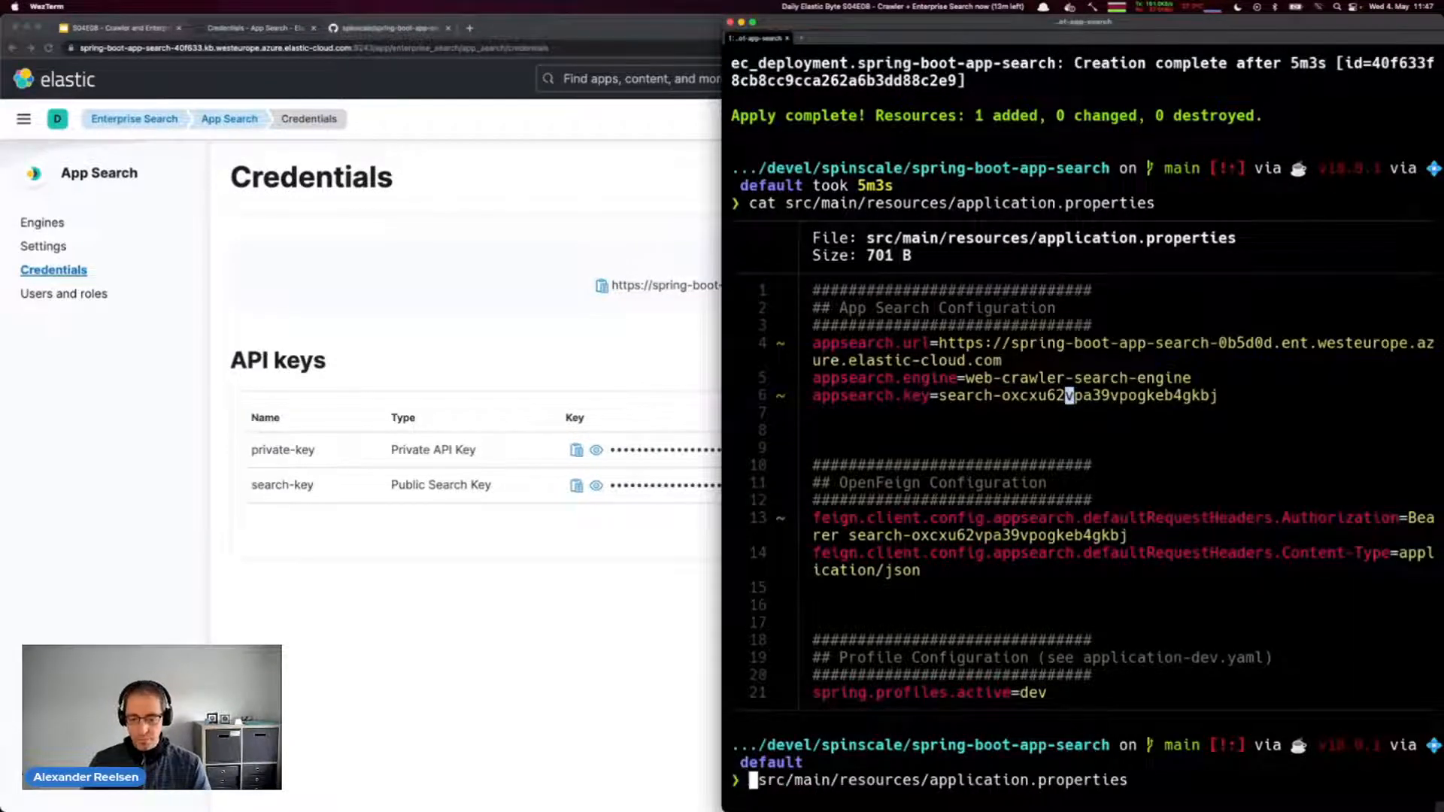
type("vi")
key("Return")
key("j")
key("j")
key("j")
key("w")
key("w")
key("w")
key("w")
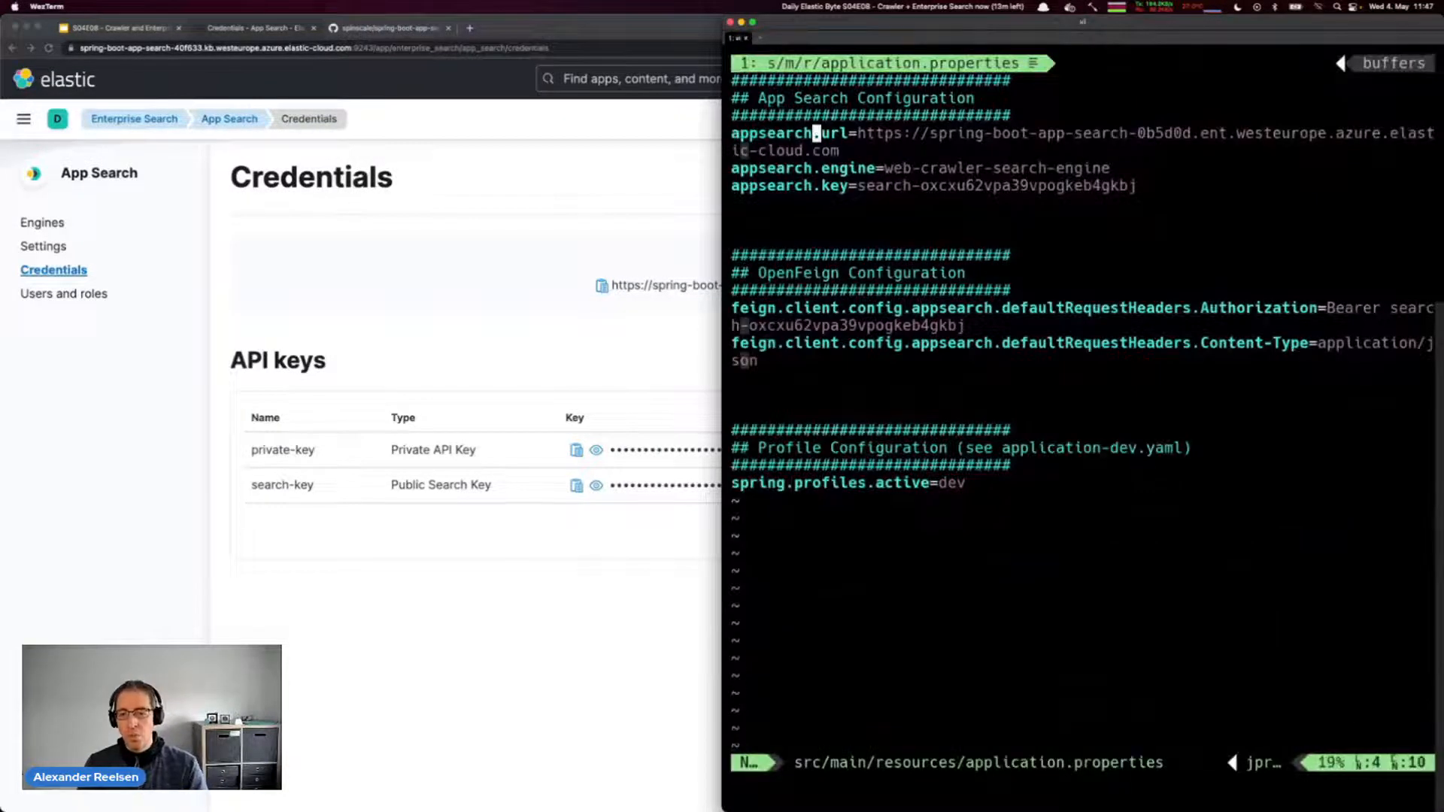
key("d")
key("dollar")
type("appsearch.url=")
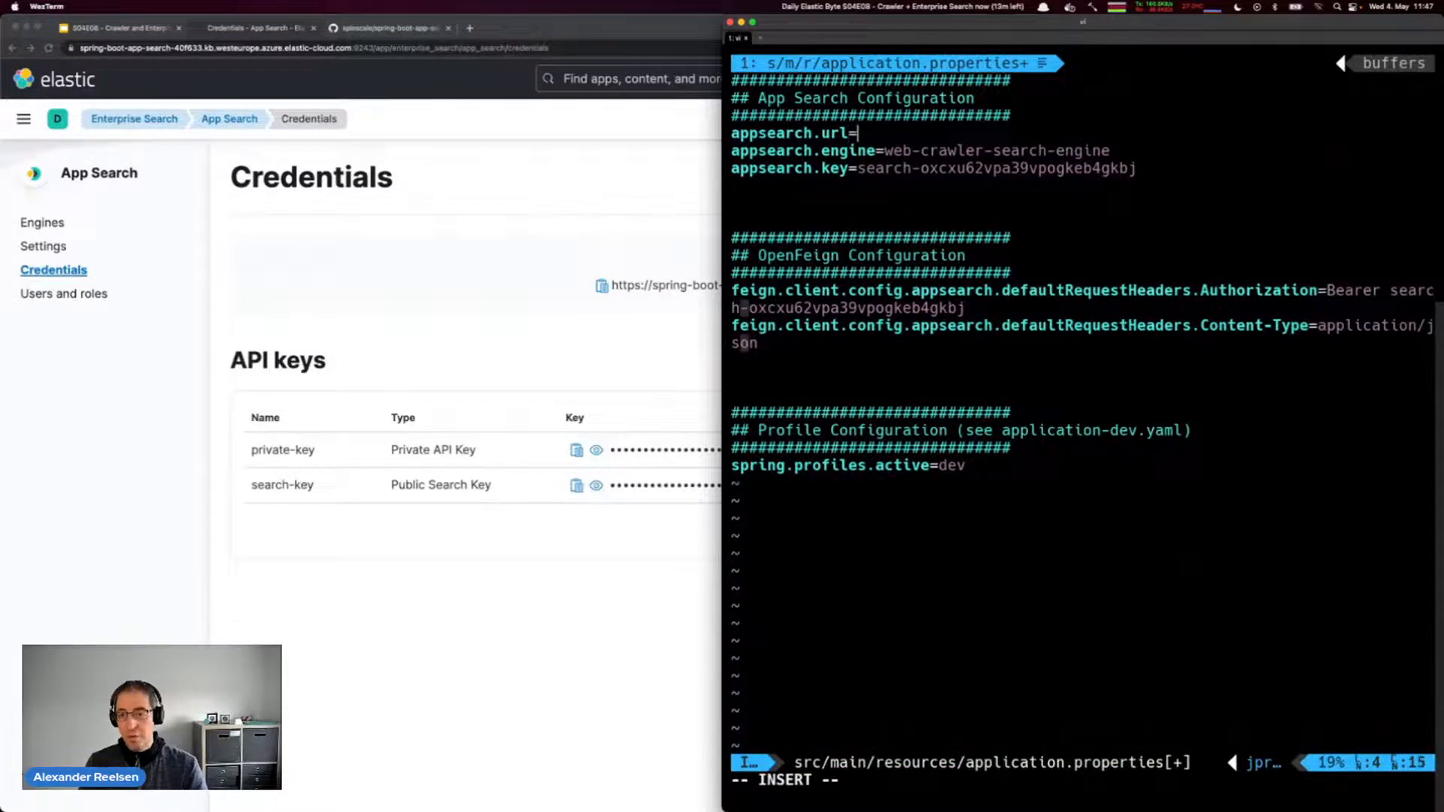
type("v")
key("BackSpace")
left_click(713, 262)
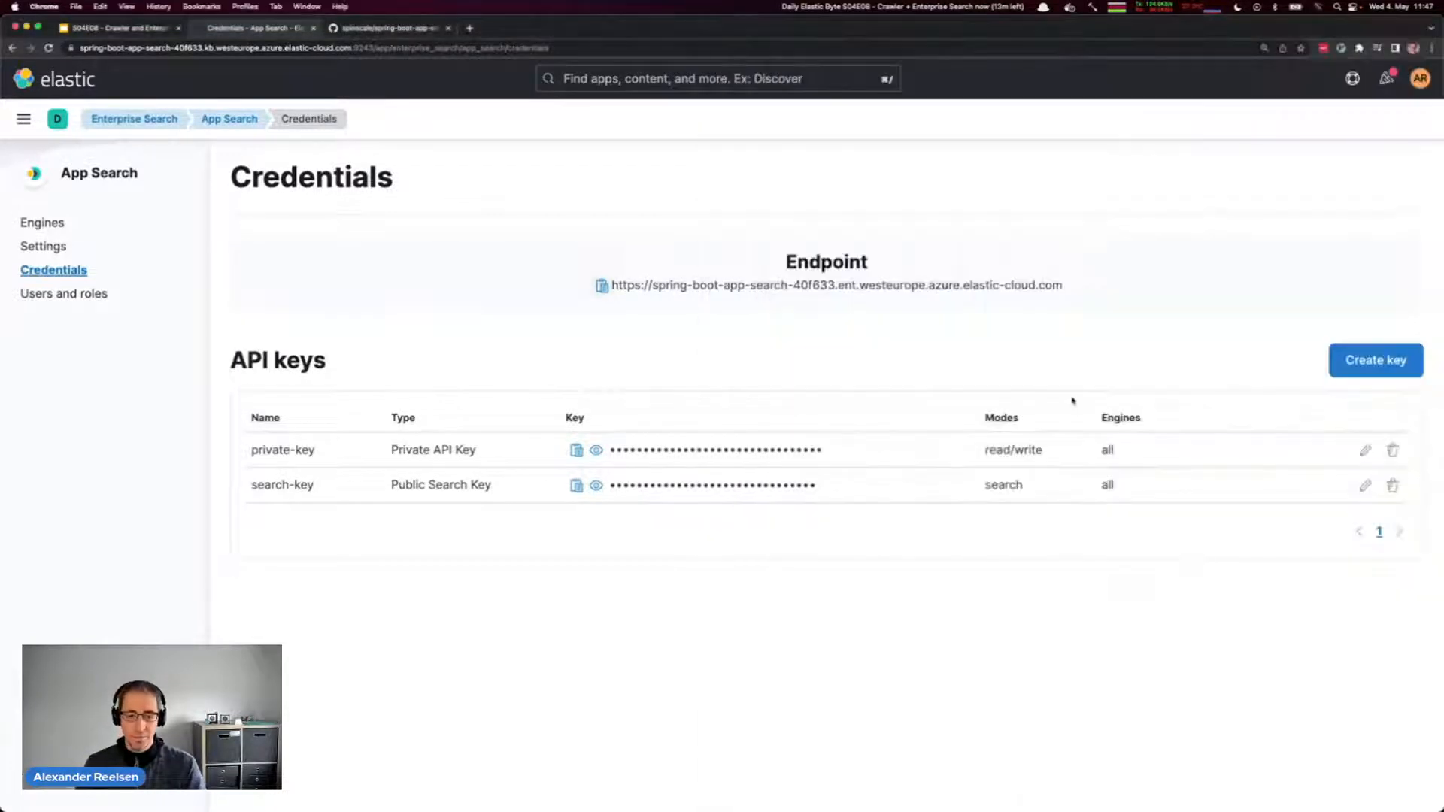
left_click(602, 286)
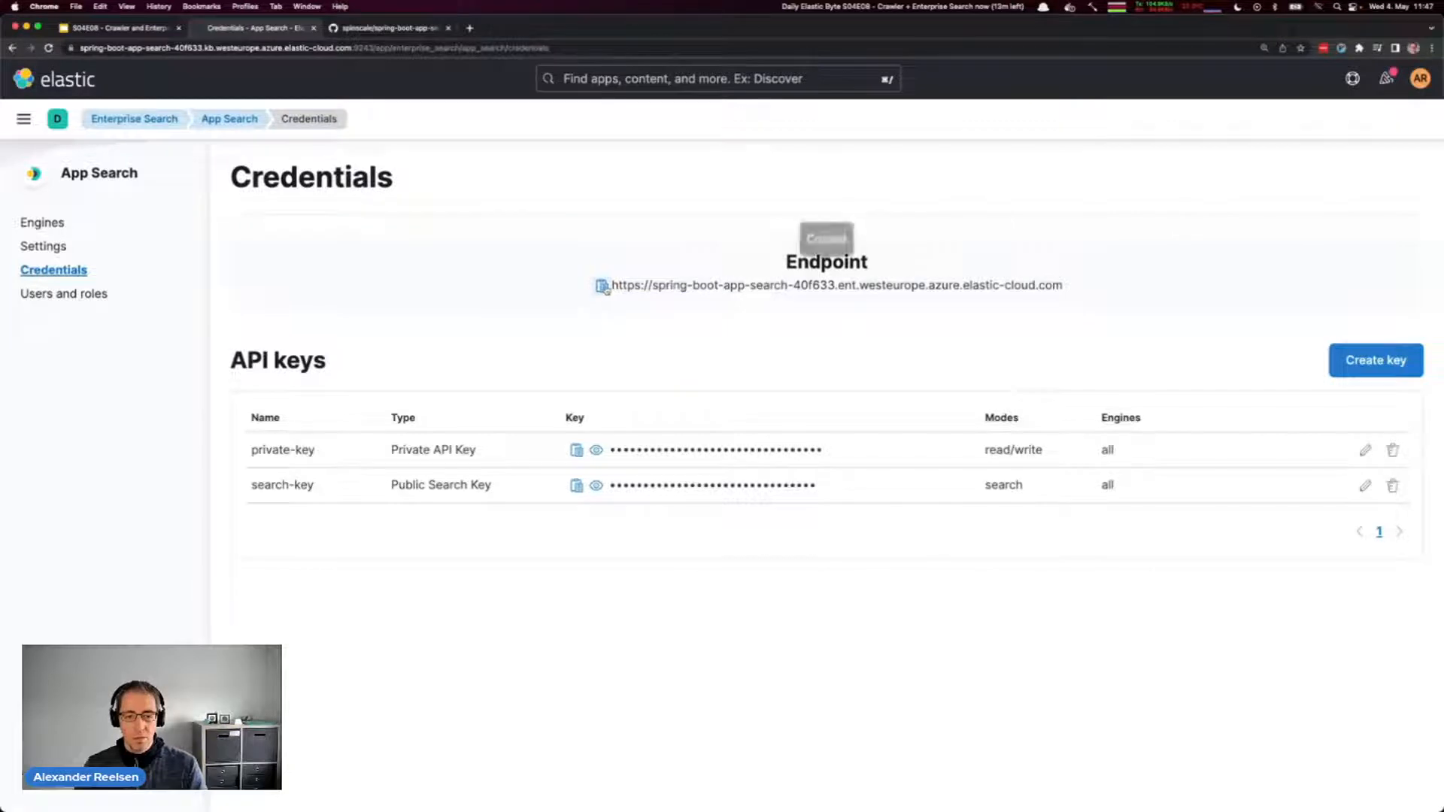
key("super+Tab")
key("super+v")
key("Escape")
- Replace the appsearch.key value with the public search key copied from the App Search credentials
key("j")
key("j")
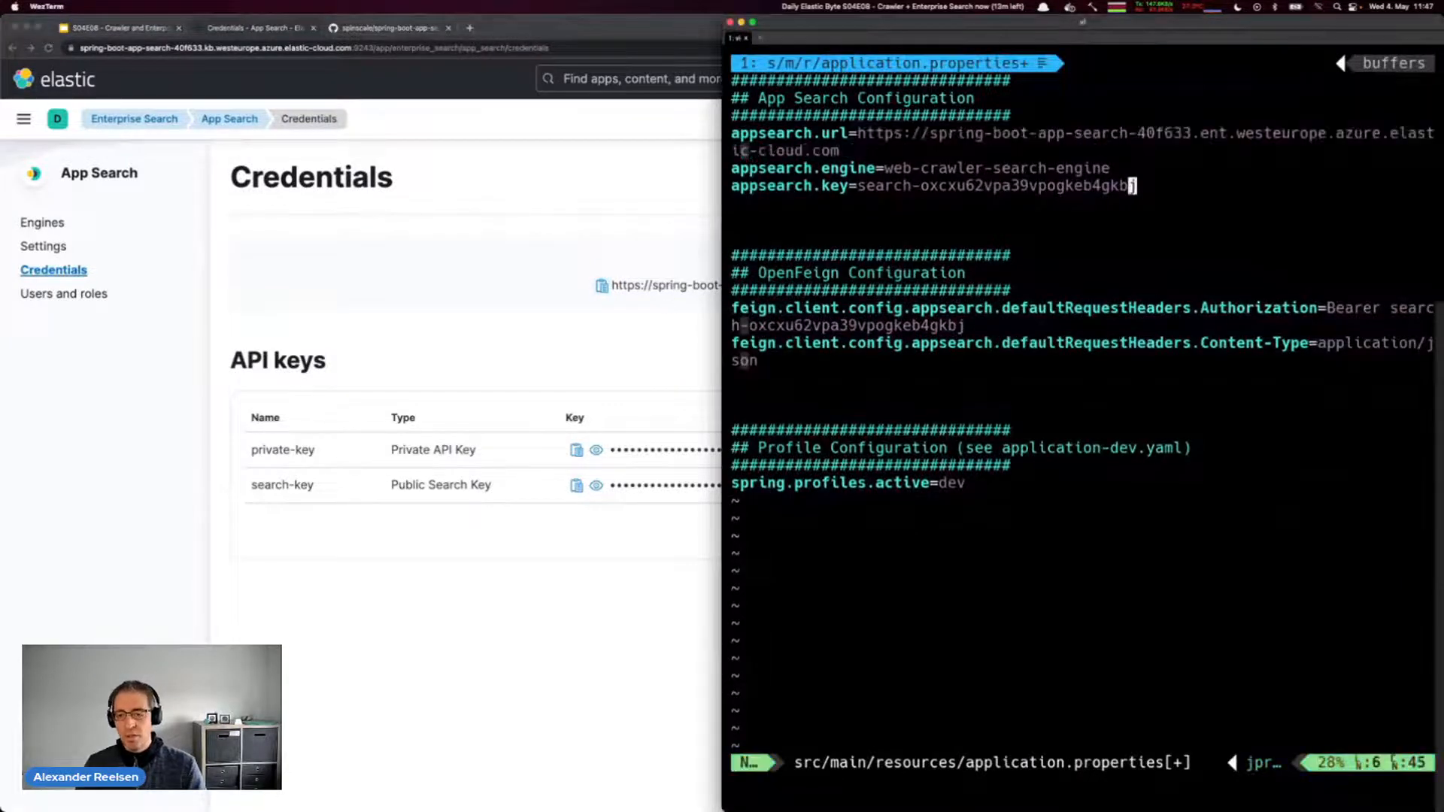
key("0")
key("w")
key("w")
key("w")
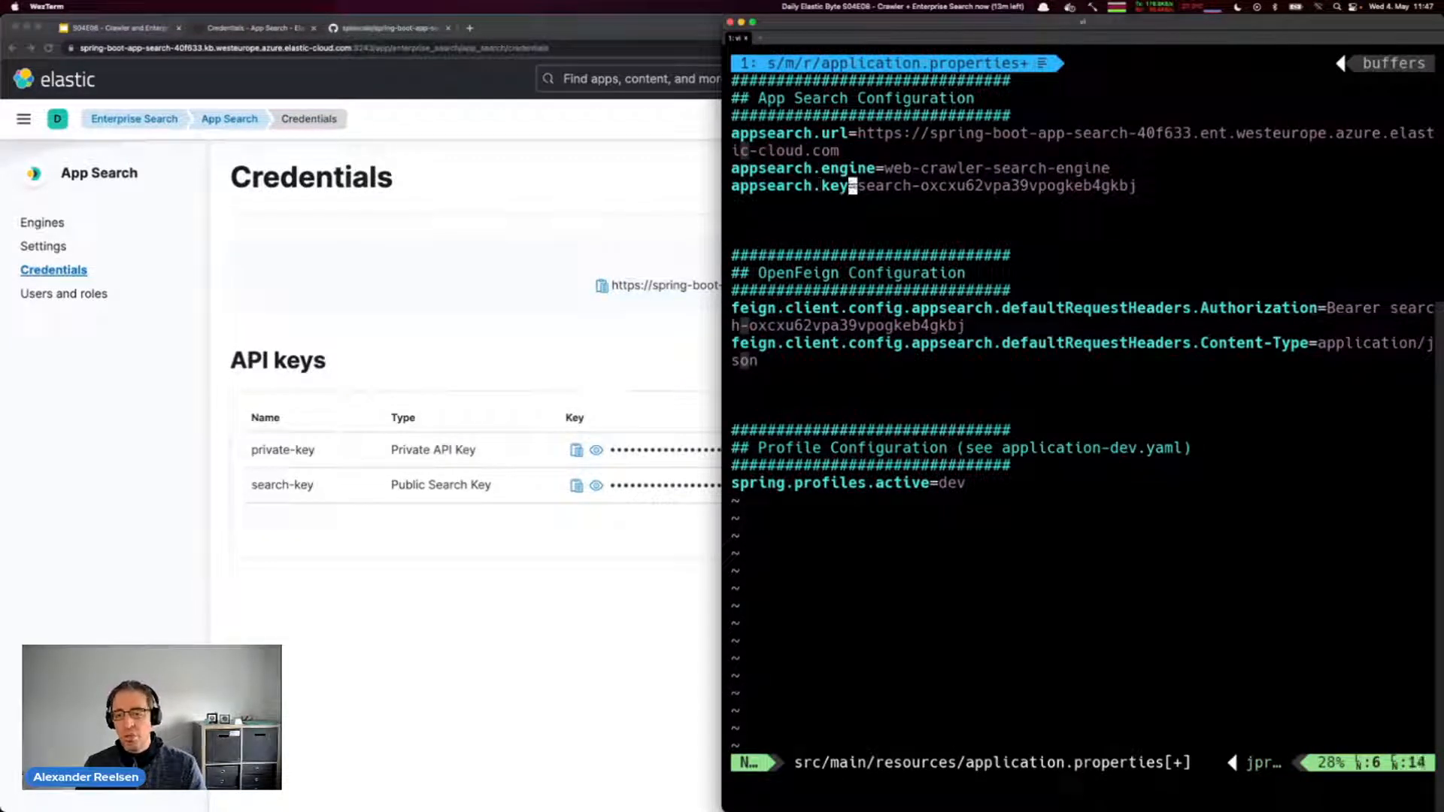
key("w")
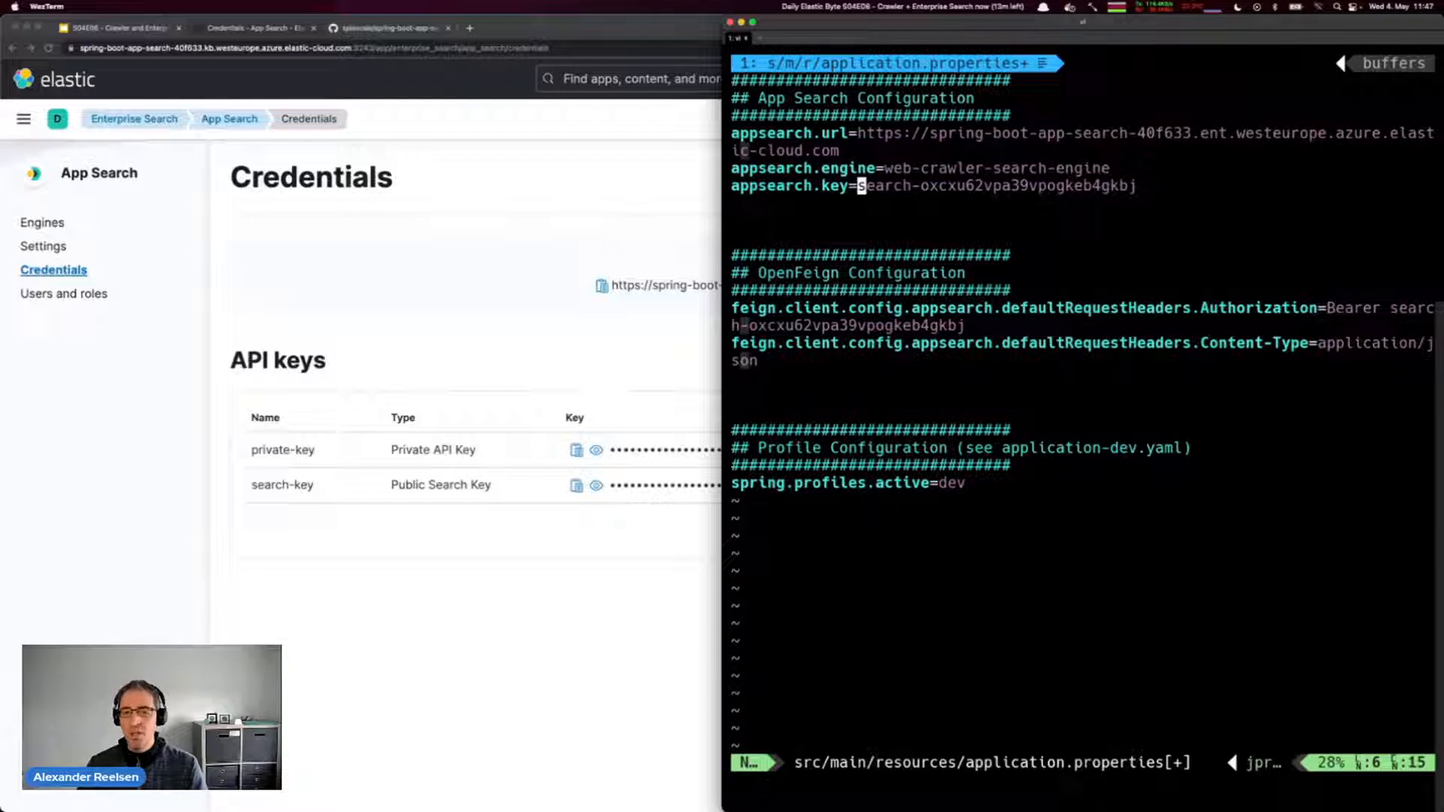
left_click(463, 444)
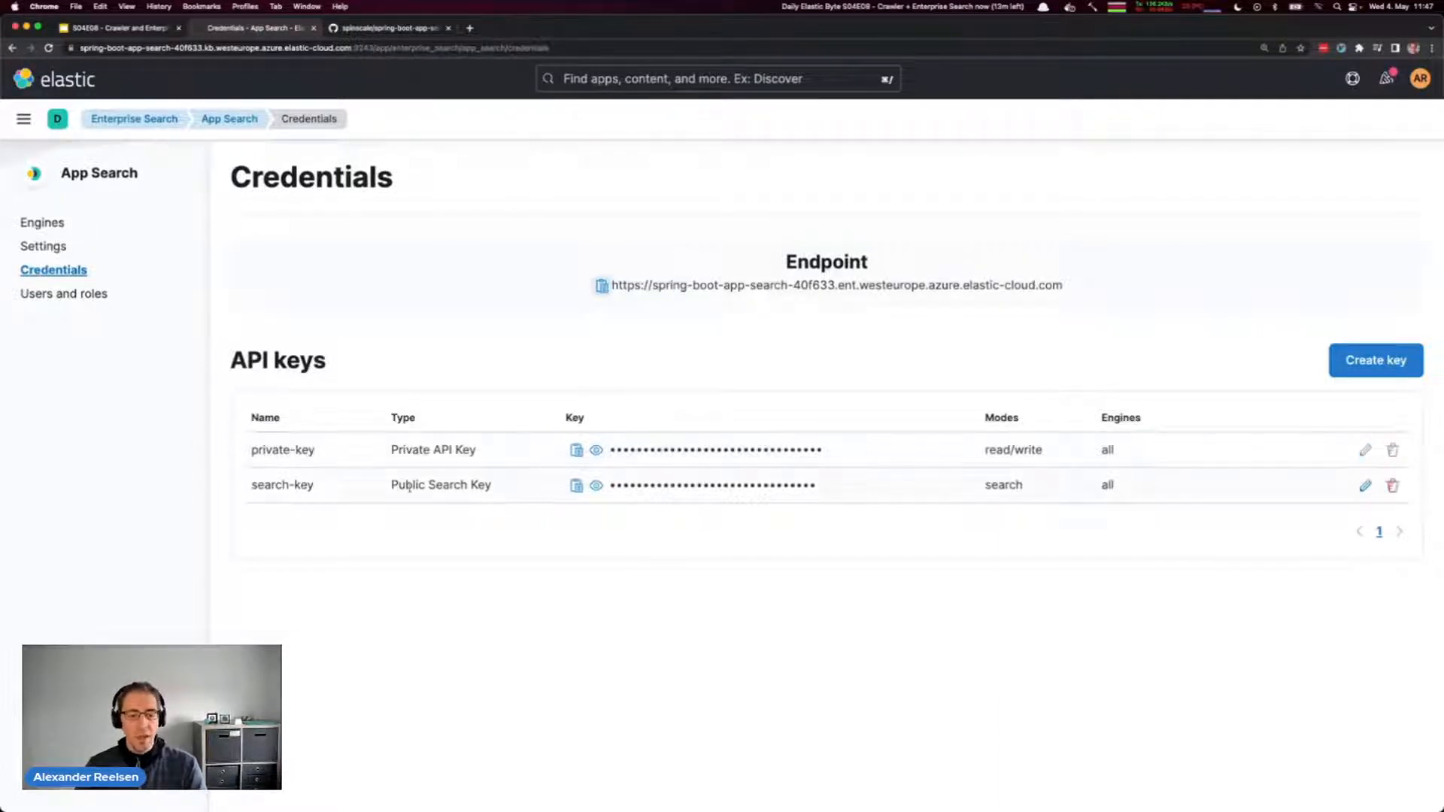
left_click(576, 485)
left_click(596, 484)
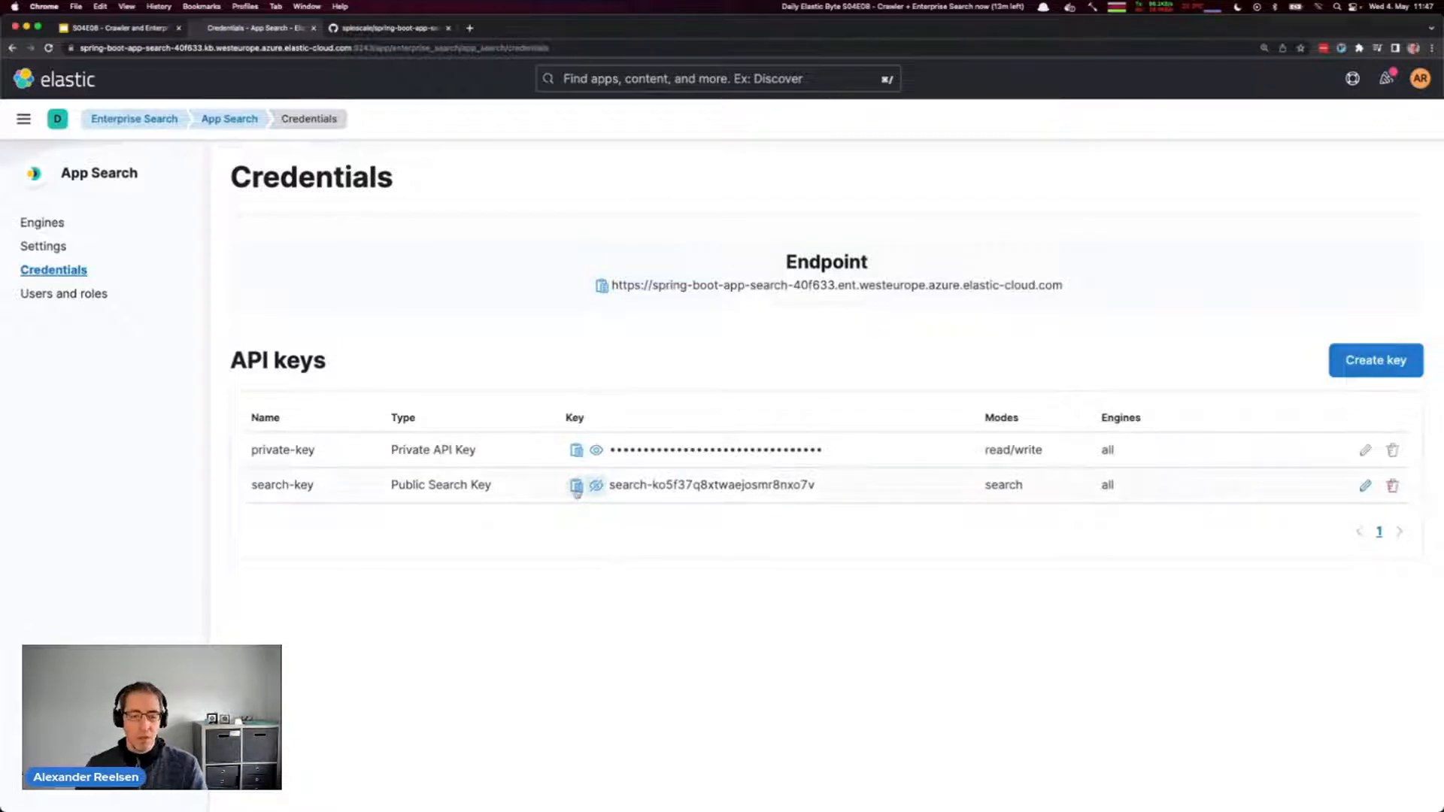
left_click(576, 487)
key("super+Tab")
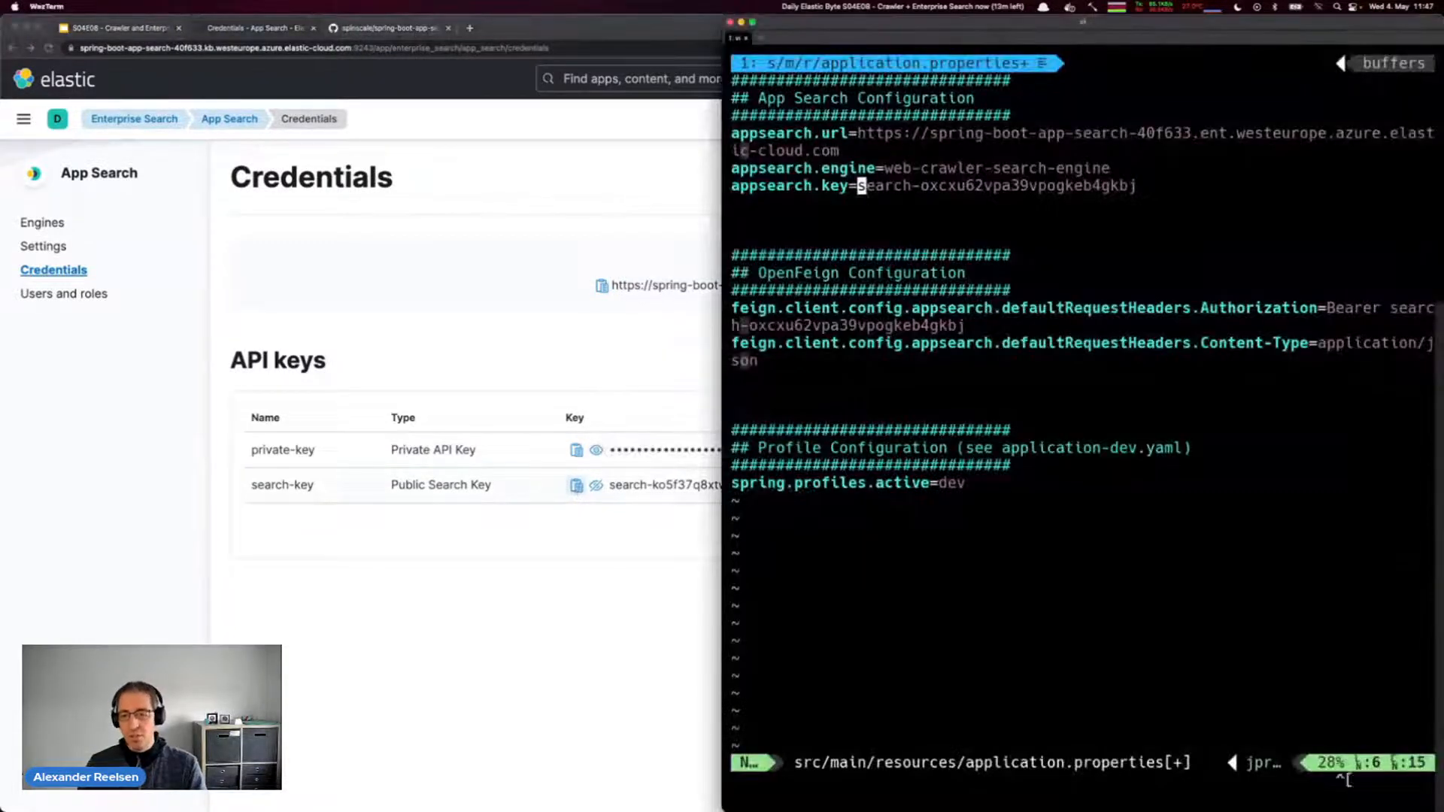
key("R")
key("super+v")
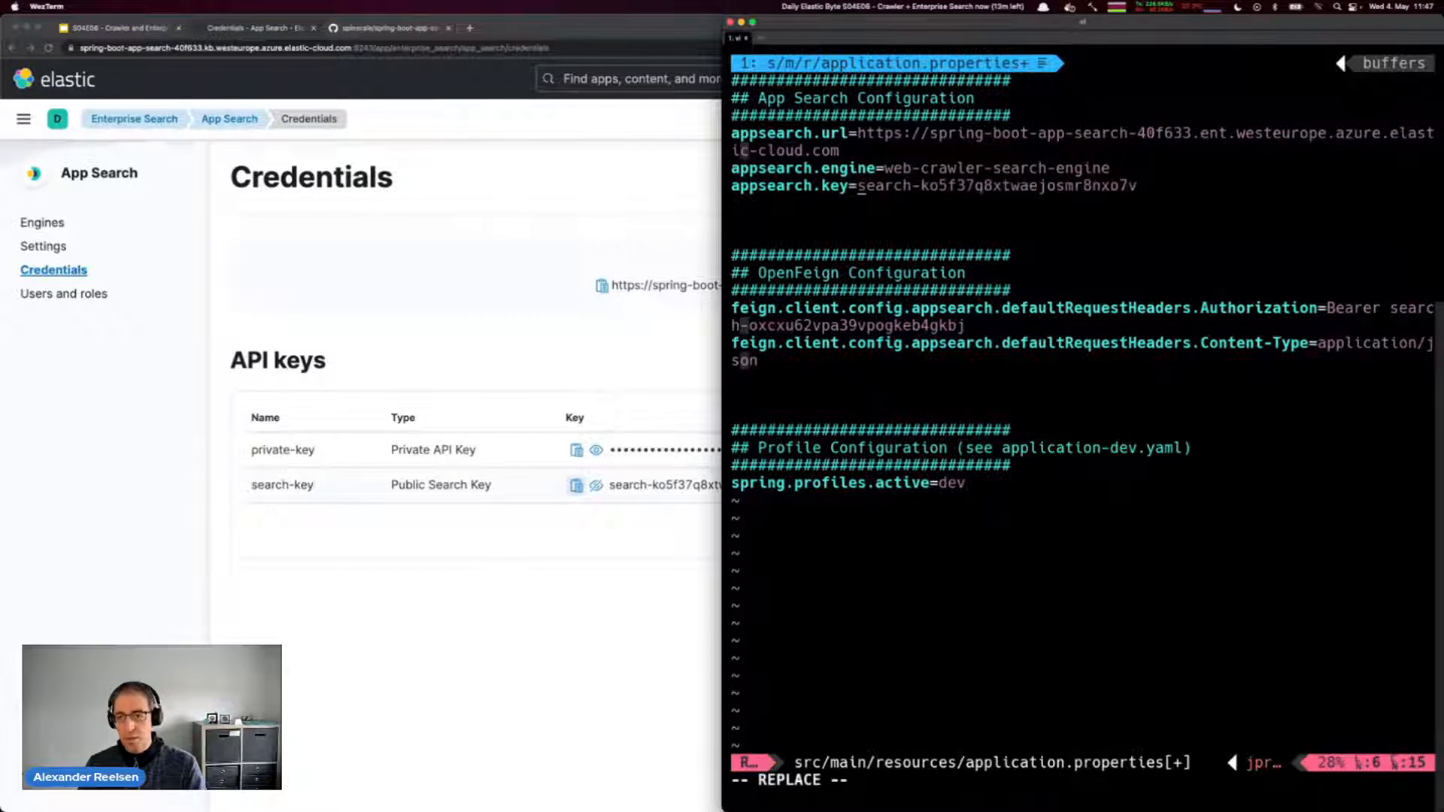
key("Escape")
- Overwrite the API key after Bearer in the OpenFeign Authorization header property with the copied public search key
key("j")
key("j")
key("j")
key("j")
key("j")
key("j")
key("j")
key("w")
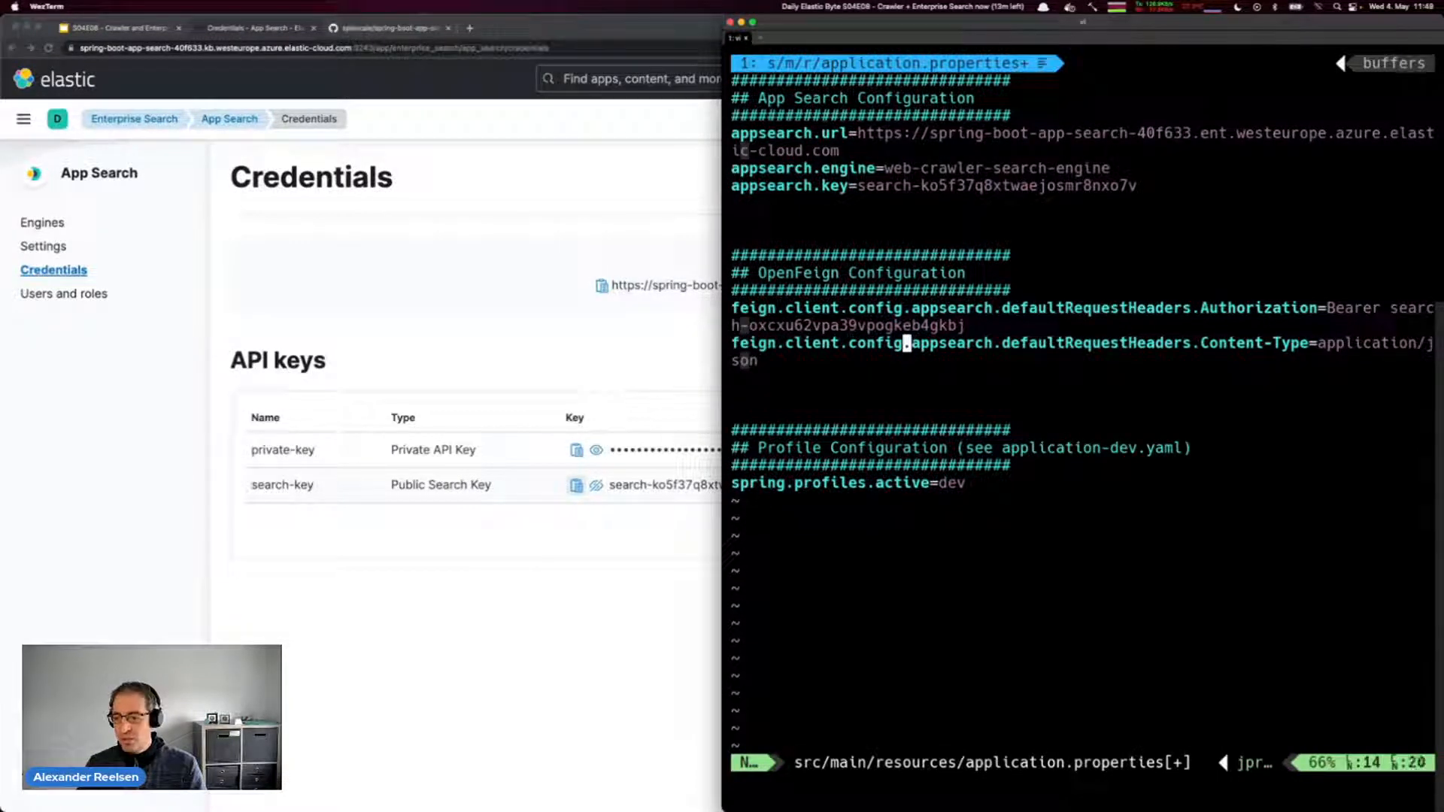
key("k")
key("w")
key("w")
key("w")
key("w")
key("w")
key("w")
key("w")
key("w")
key("w")
key("h")
key("h")
key("h")
key("h")
key("h")
key("h")
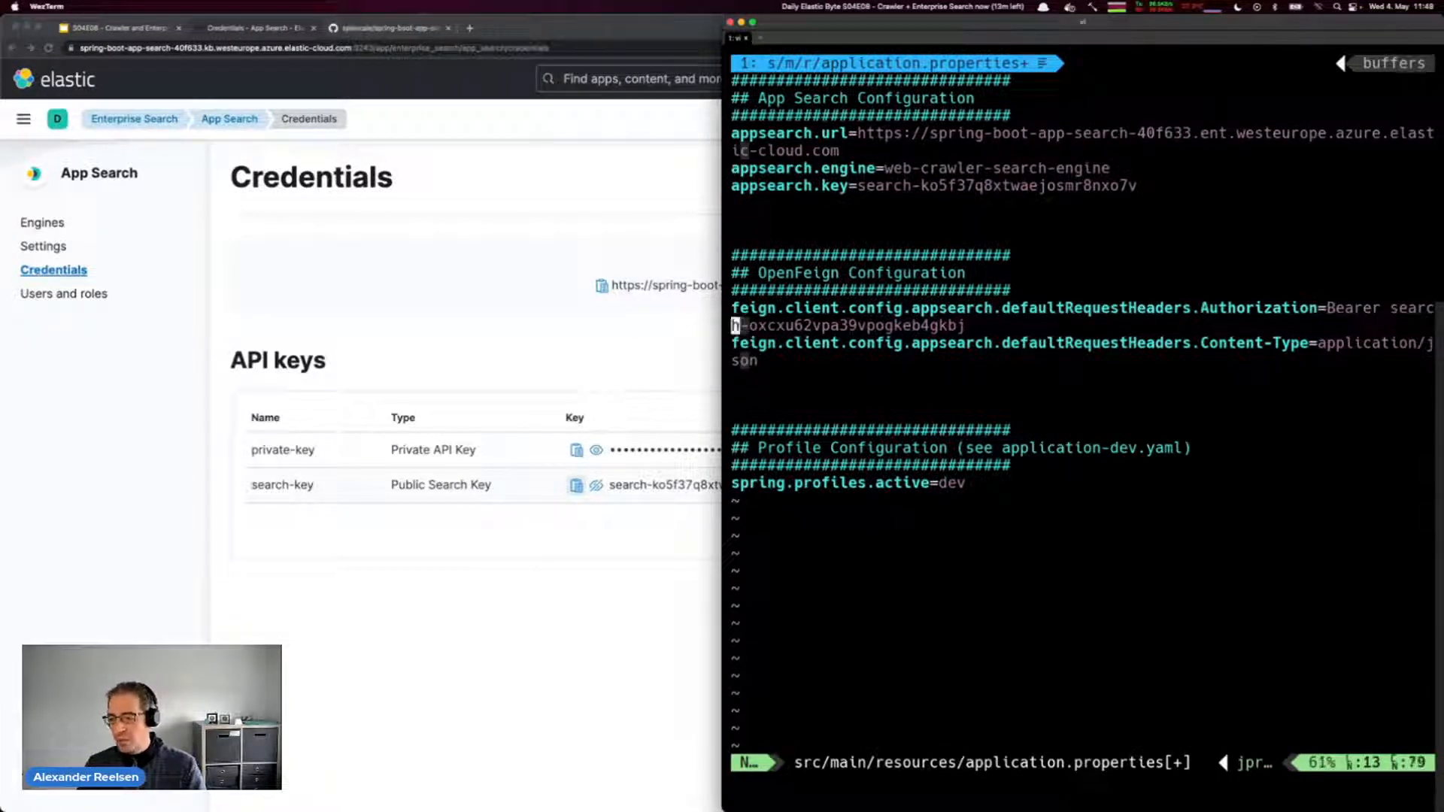
key("h")
key("R")
key("super+v")
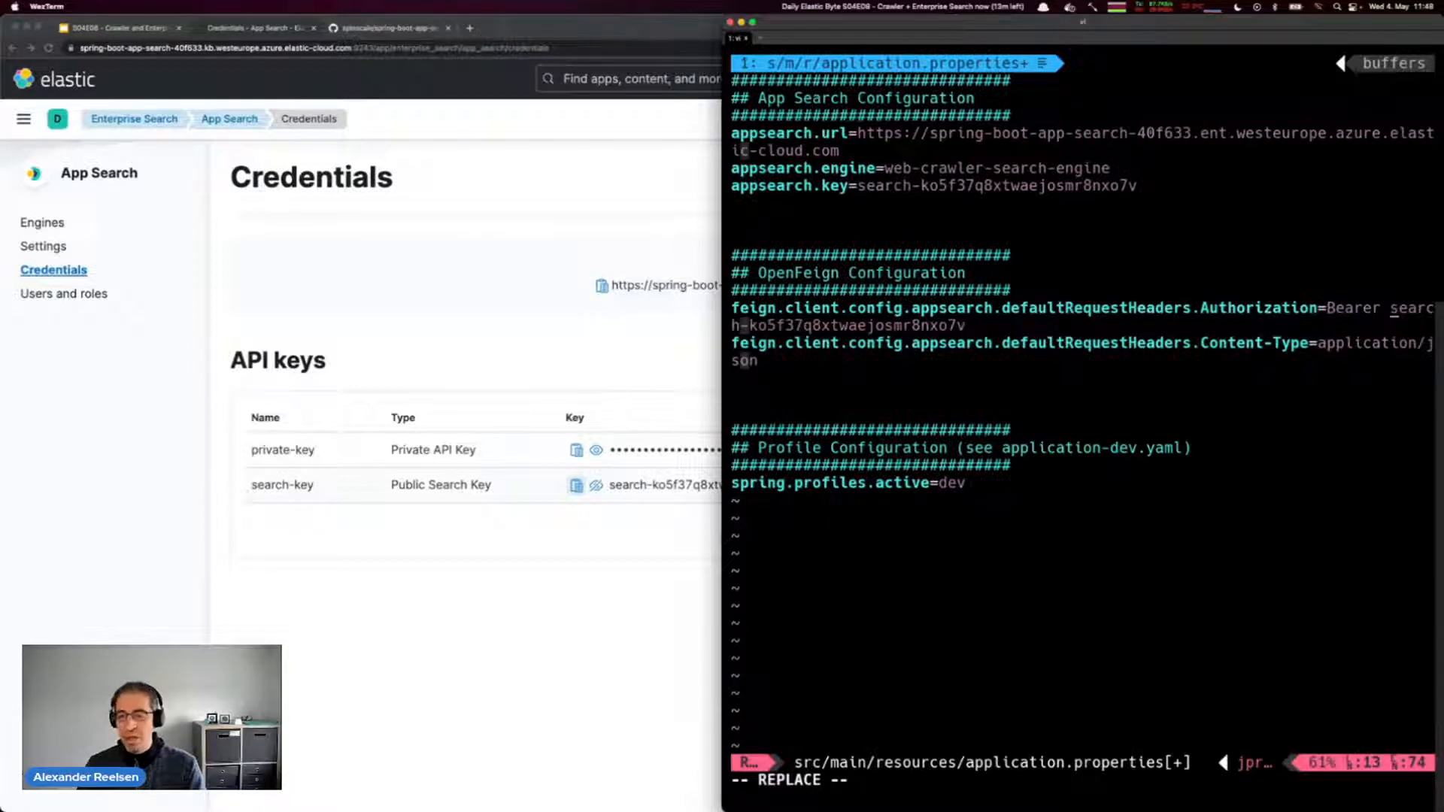
- Save the edited application.properties file and exit vi back to the shell
key("Escape")
type(":wq")
key("Return")
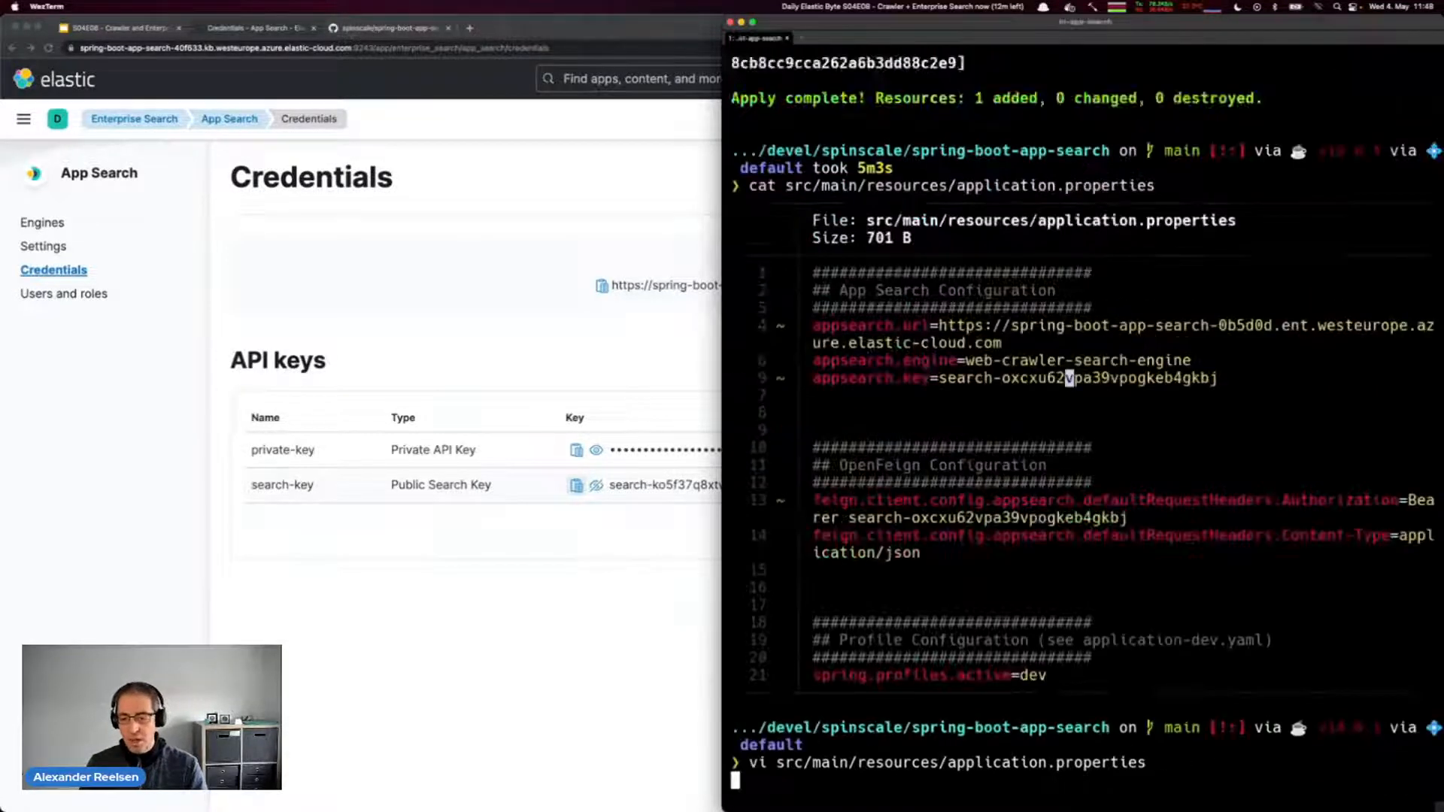
- Build and start the Spring Boot application with ./gradlew clean bootRun
type("./gradlew clen")
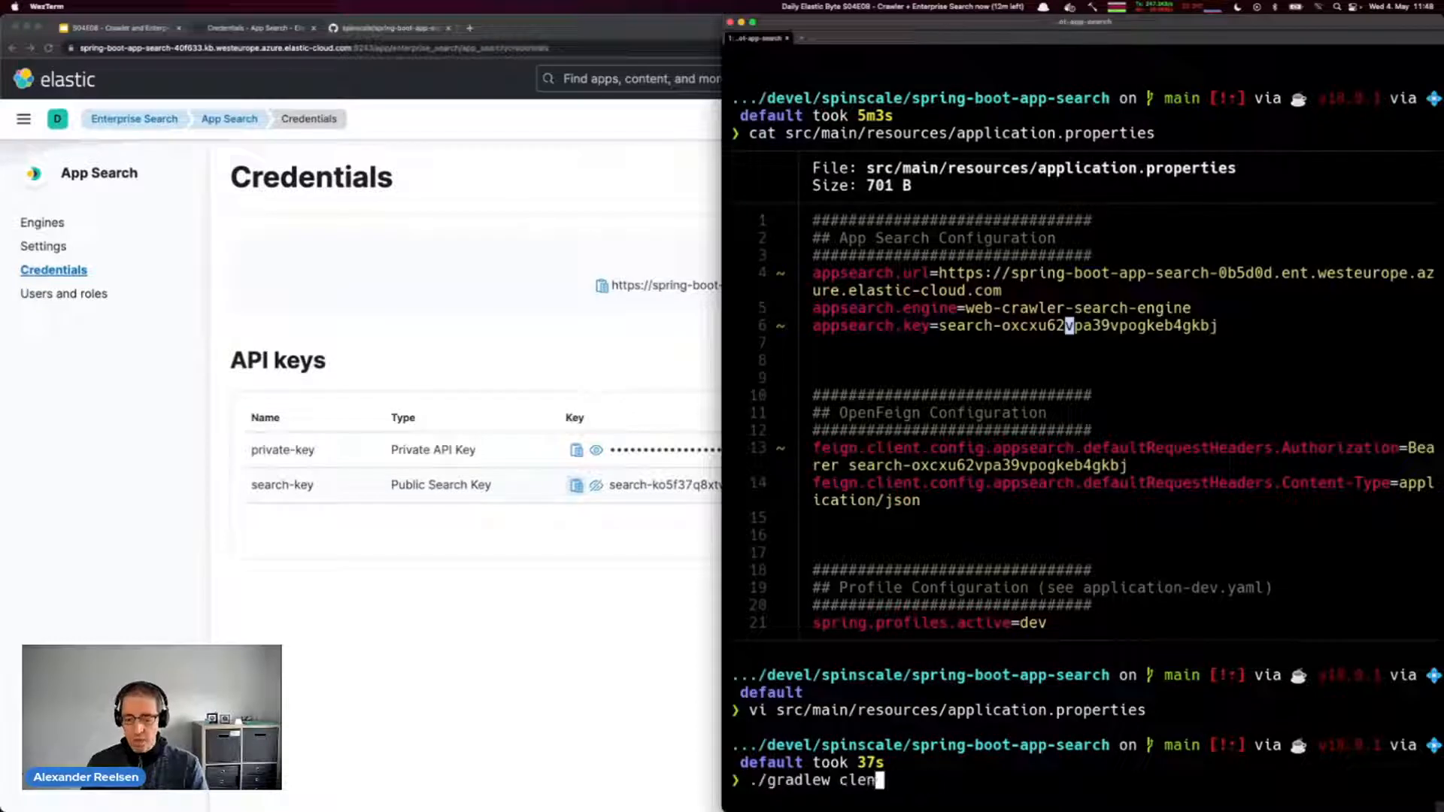
key("BackSpace")
key("BackSpace")
type("an b")
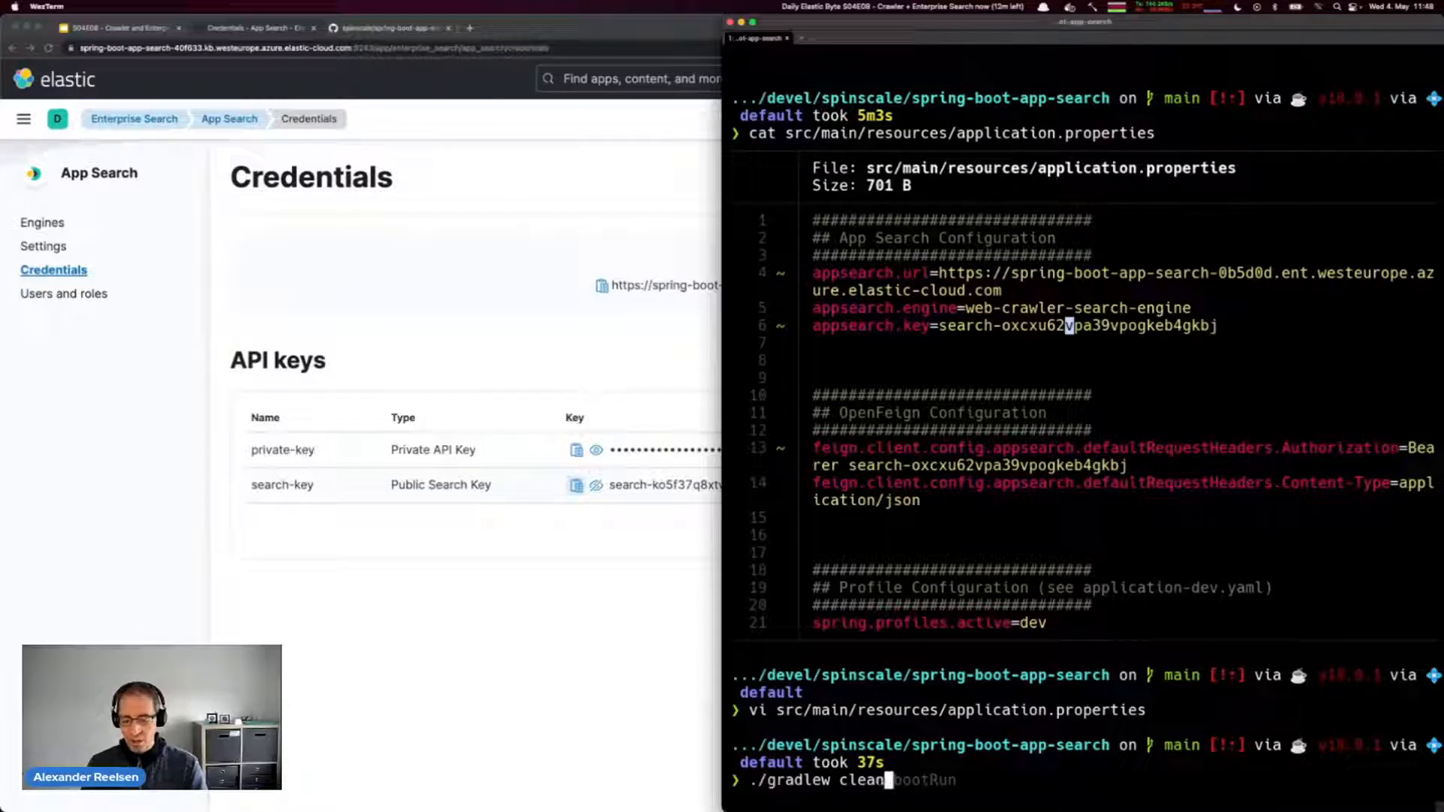
type("ootRun")
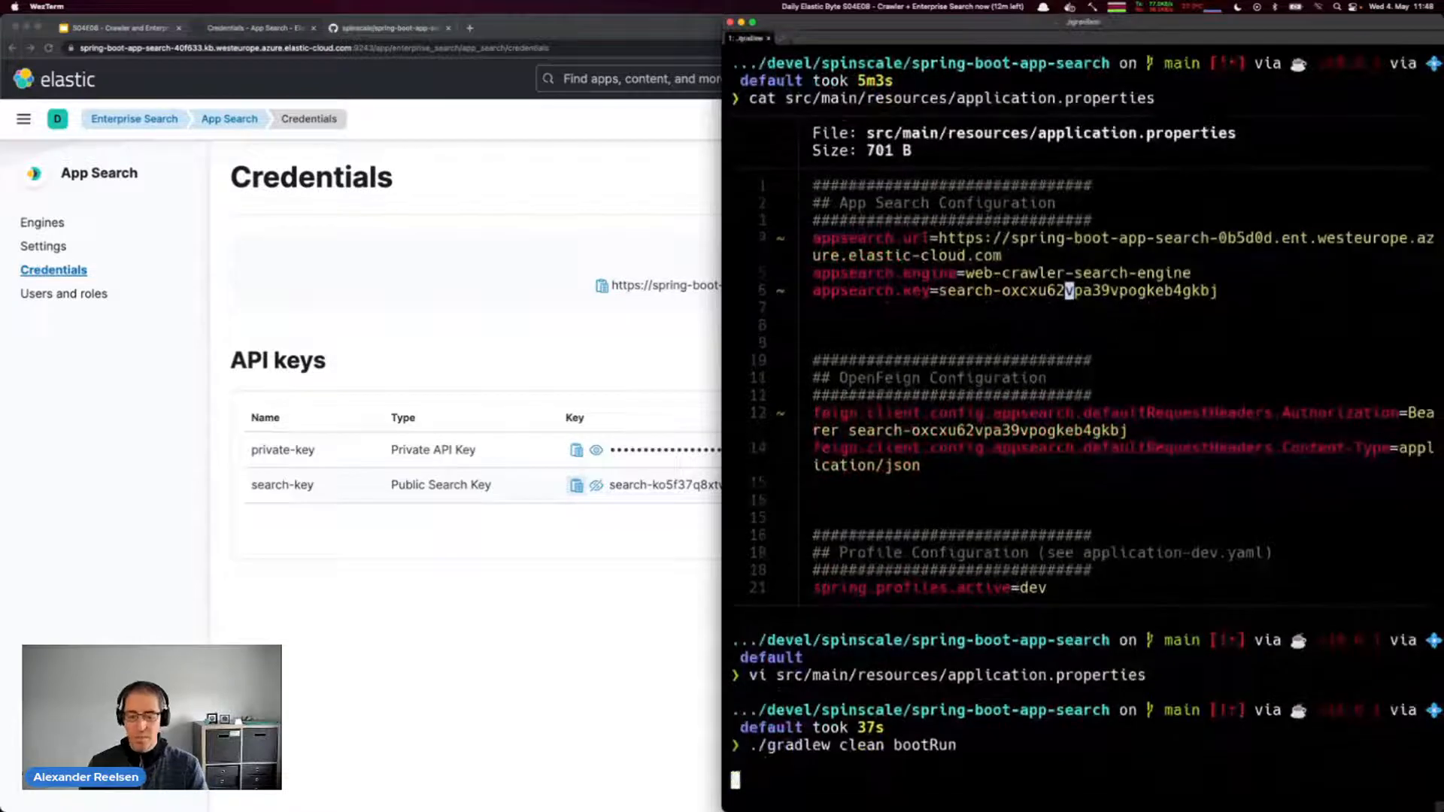
key("Return")
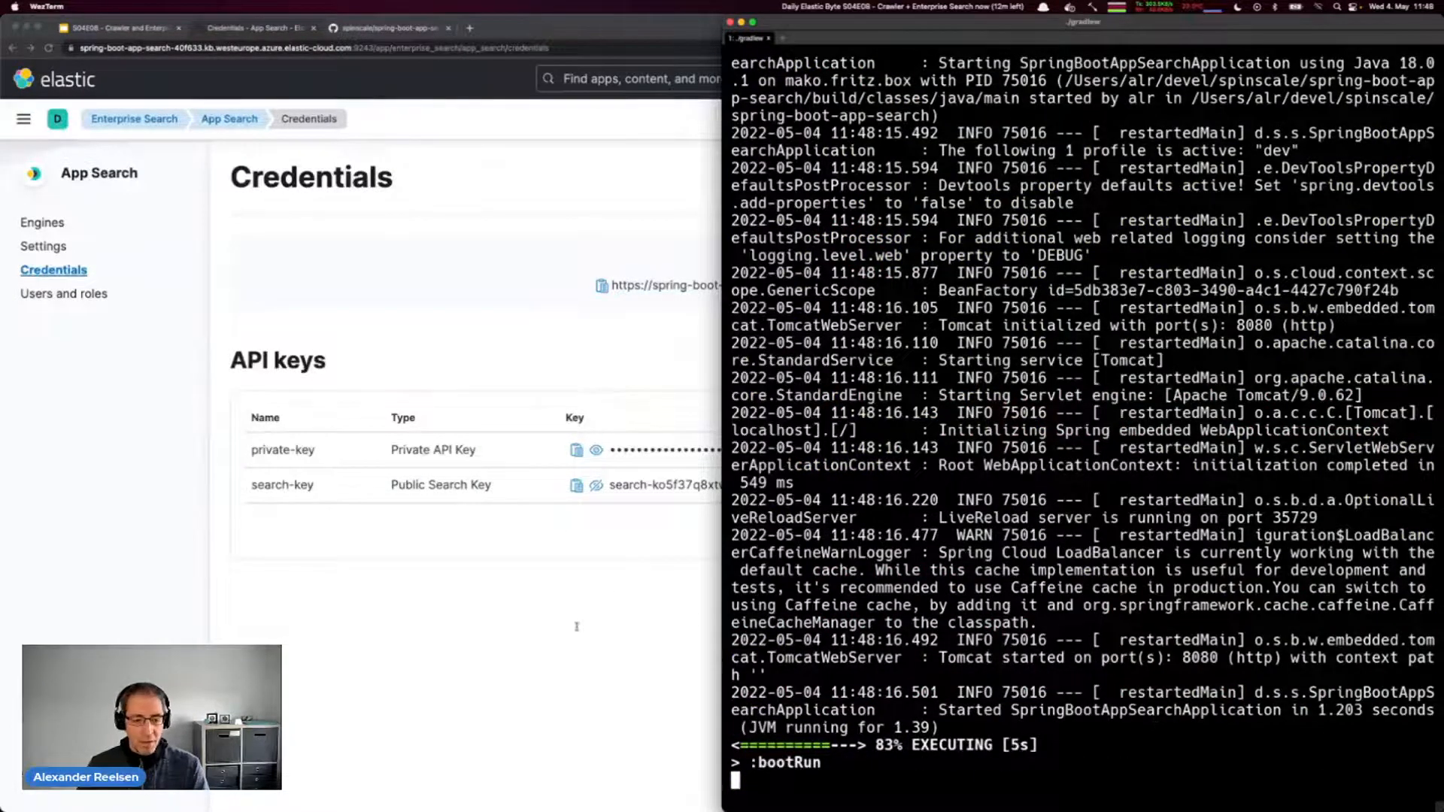
- Switch to Chrome and open the overview of the web-crawler-search-engine in App Search
left_click(614, 640)
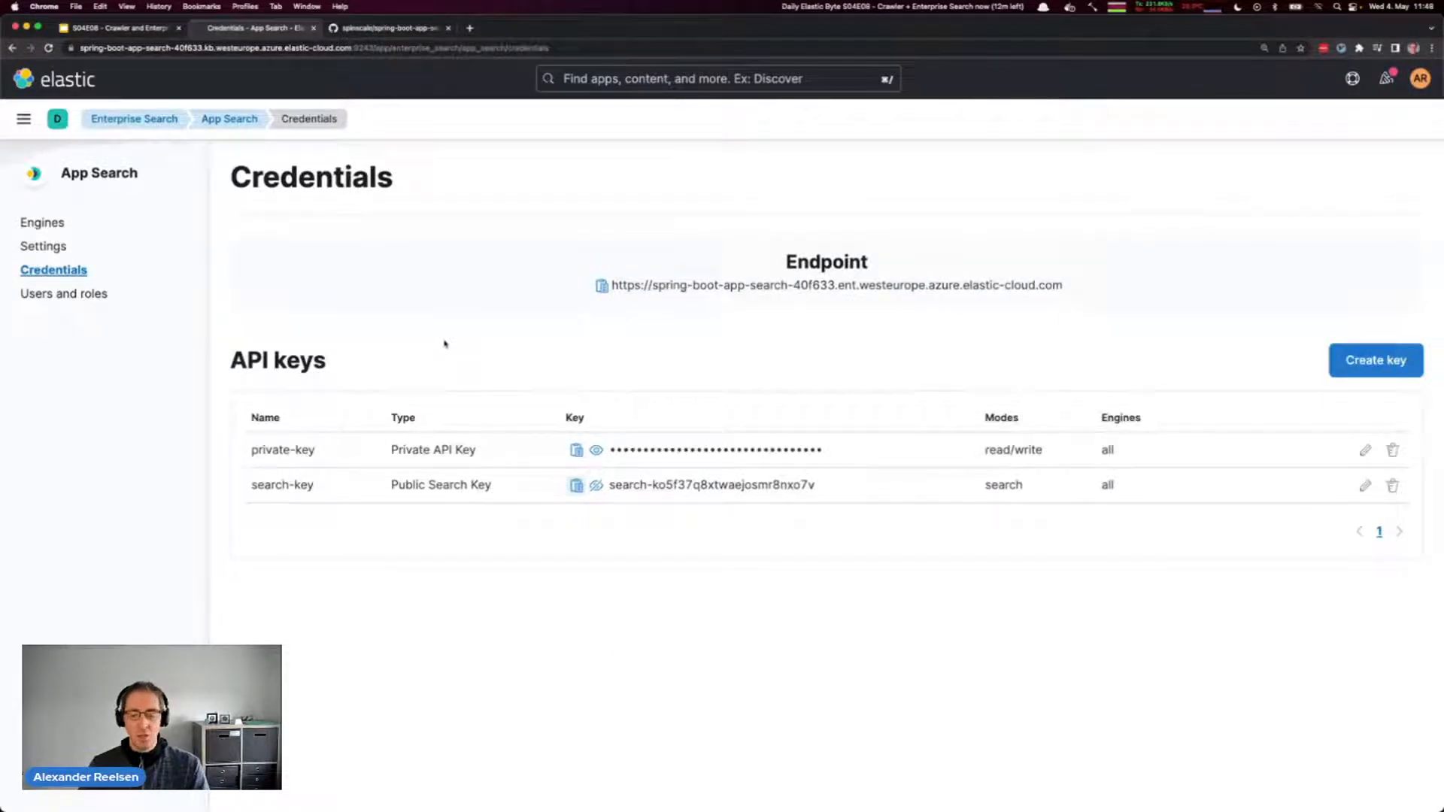
left_click(60, 224)
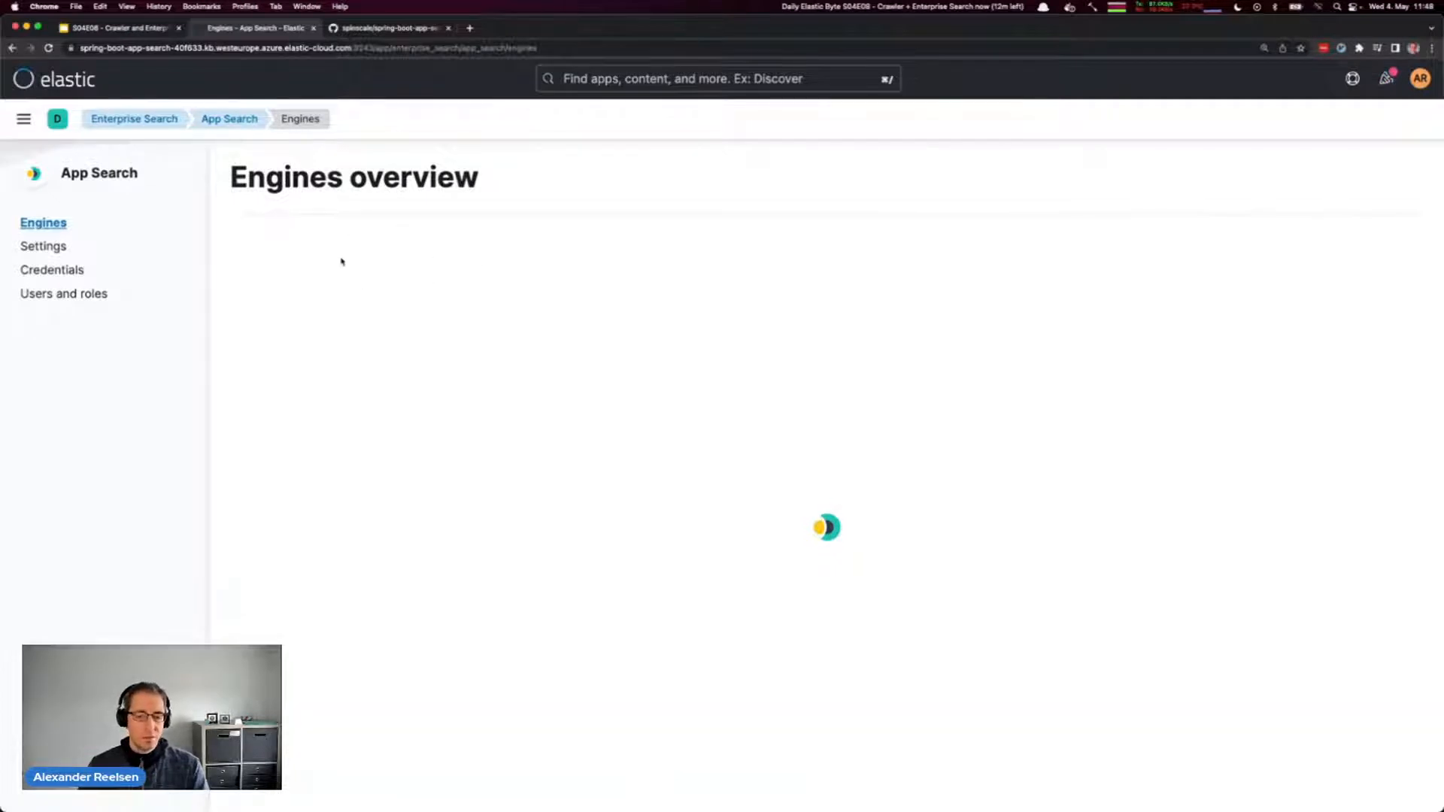
left_click(323, 332)
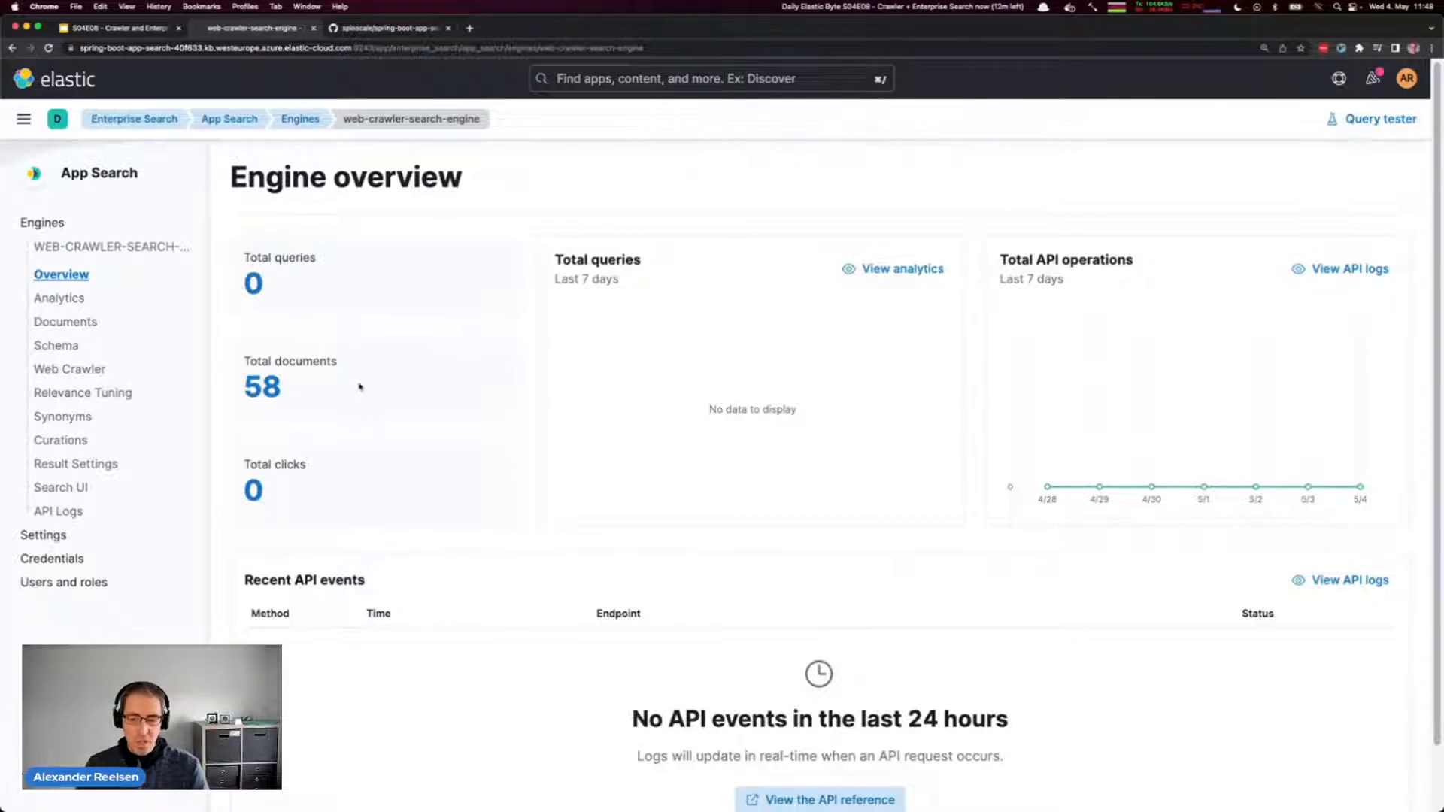
- Open localhost:8080 in a new browser tab and enlarge the page
key("super+Tab")
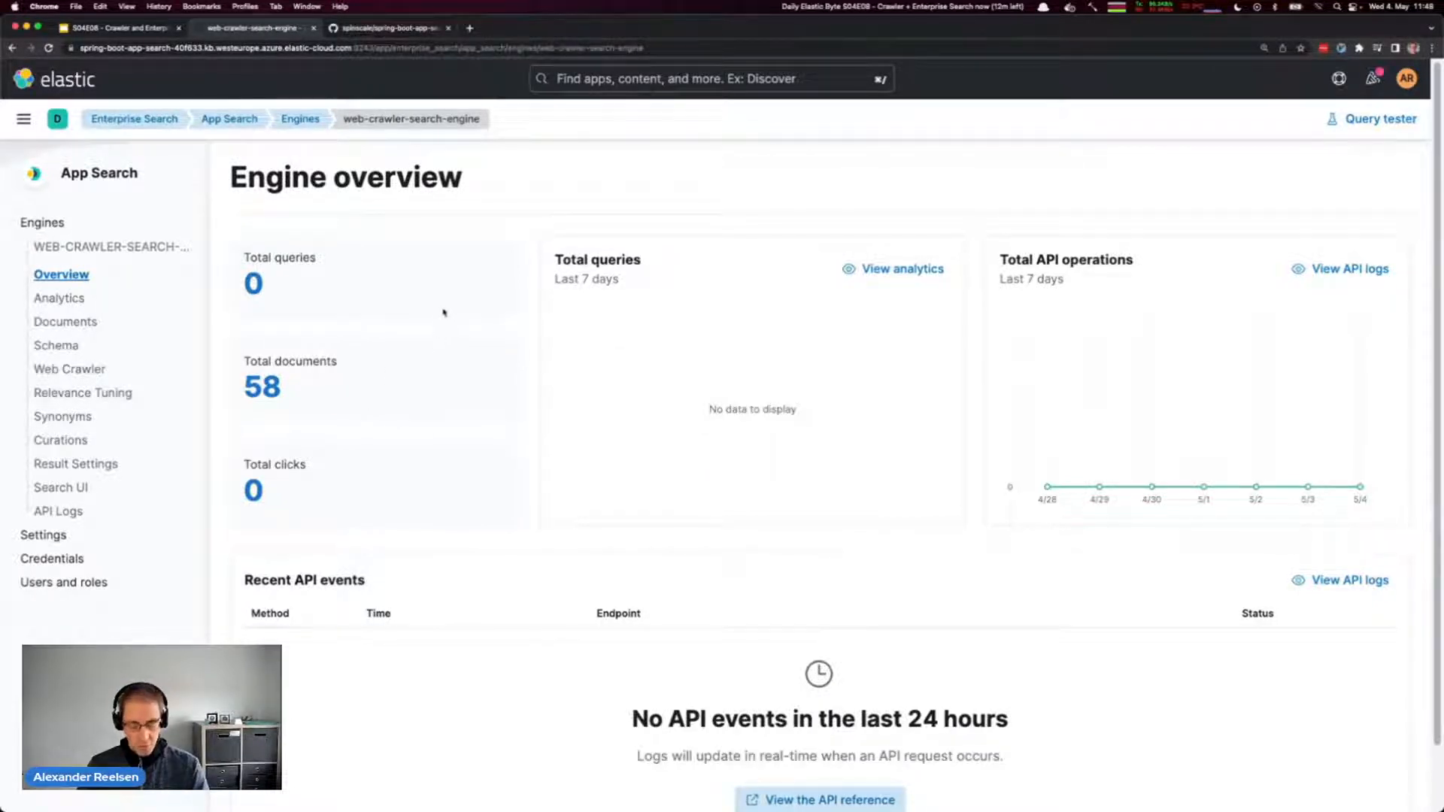
key("super+t")
type("localhost:8080")
key("Return")
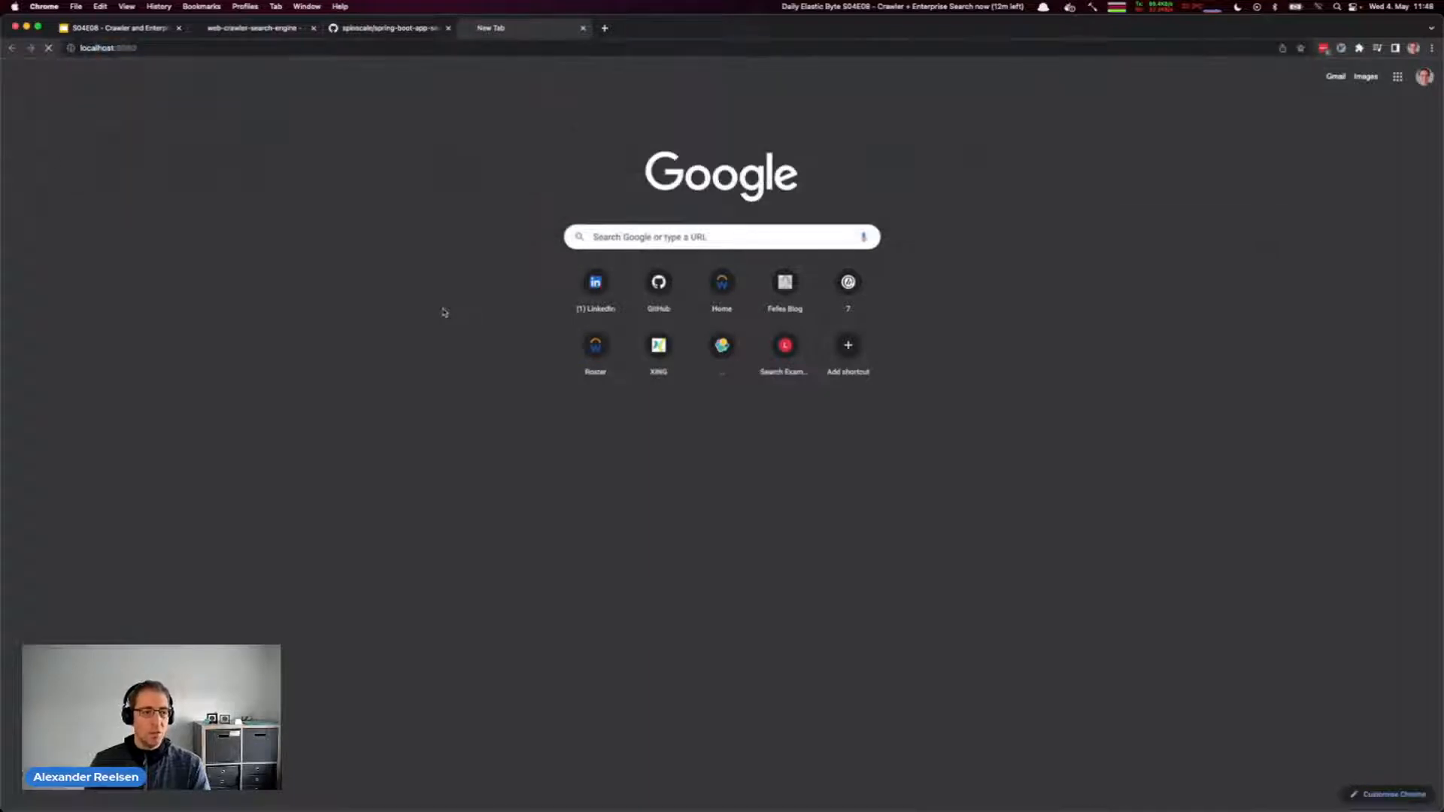
key("super+equal")
key("super+equal")
key("super+equal")
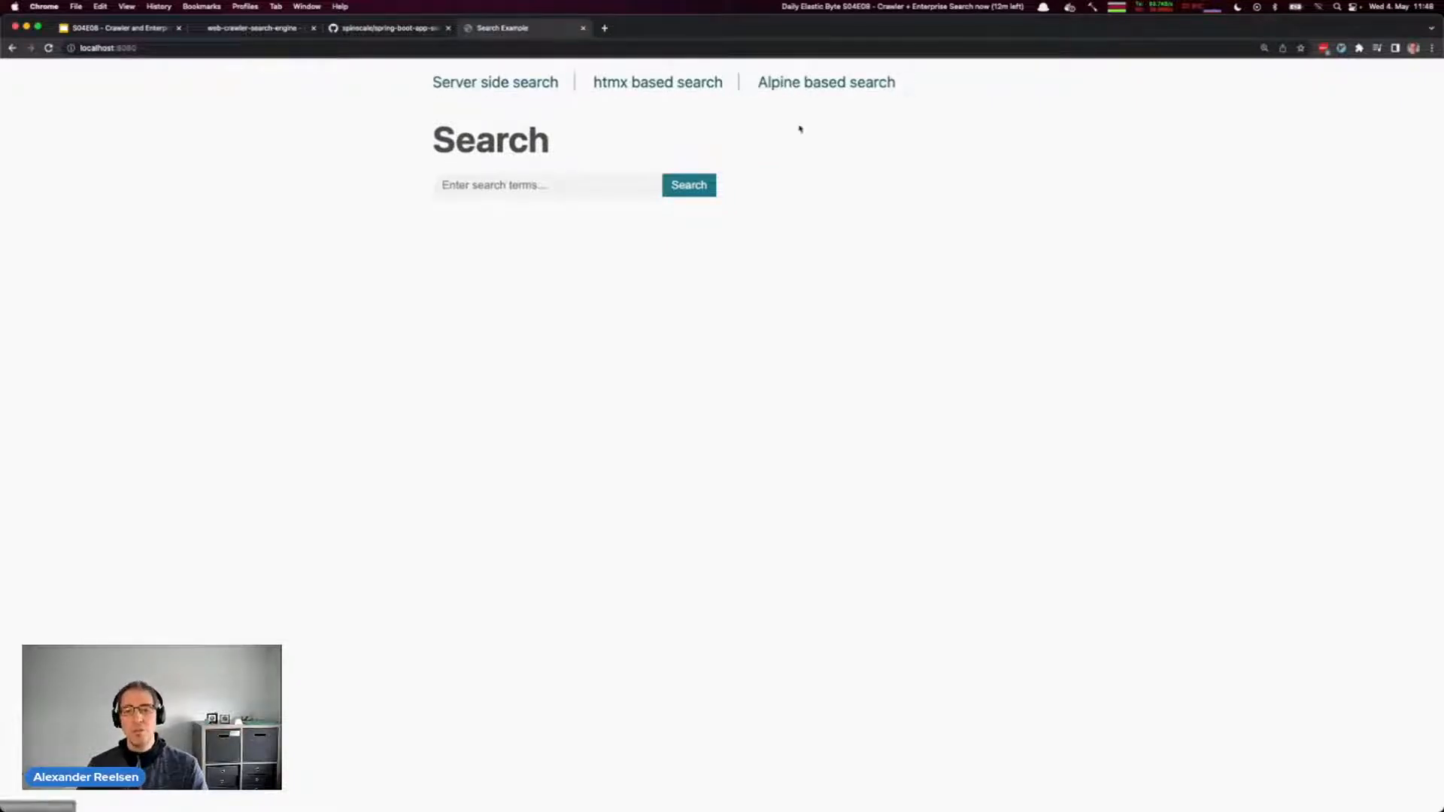
- Search for seccomp with the server-side search and review the resulting URL and the list of articles
left_click(540, 184)
type("secon")
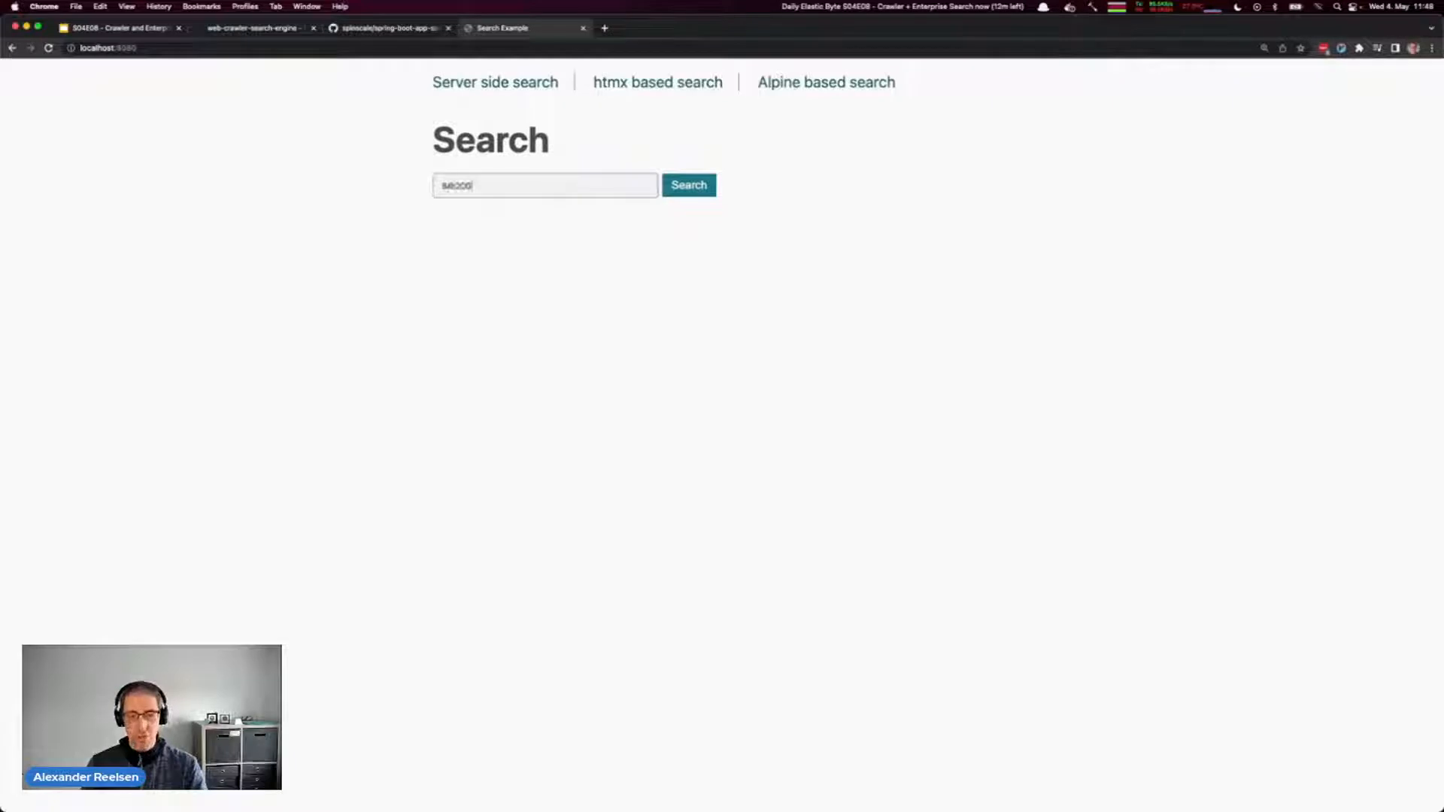
key("Return")
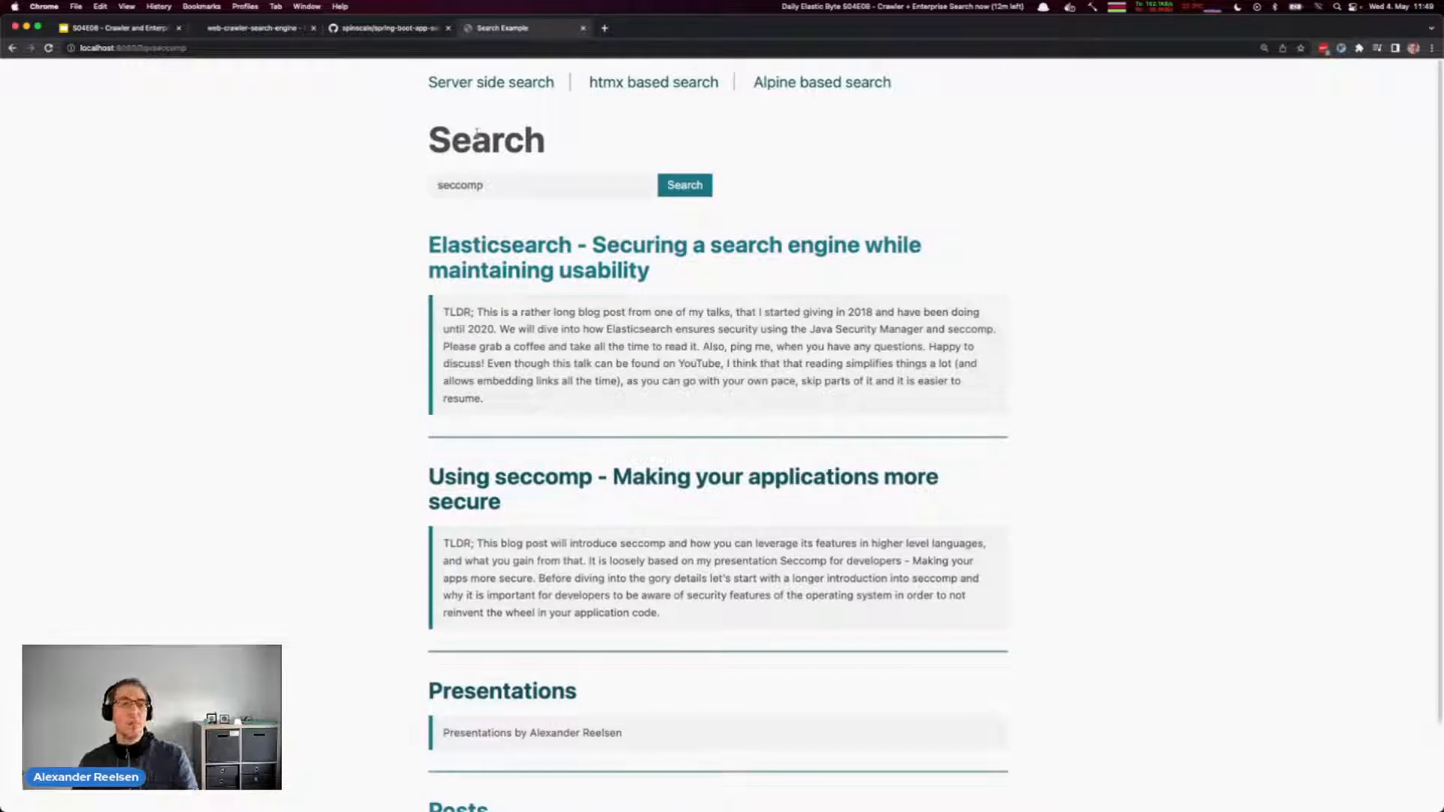
left_click(373, 46)
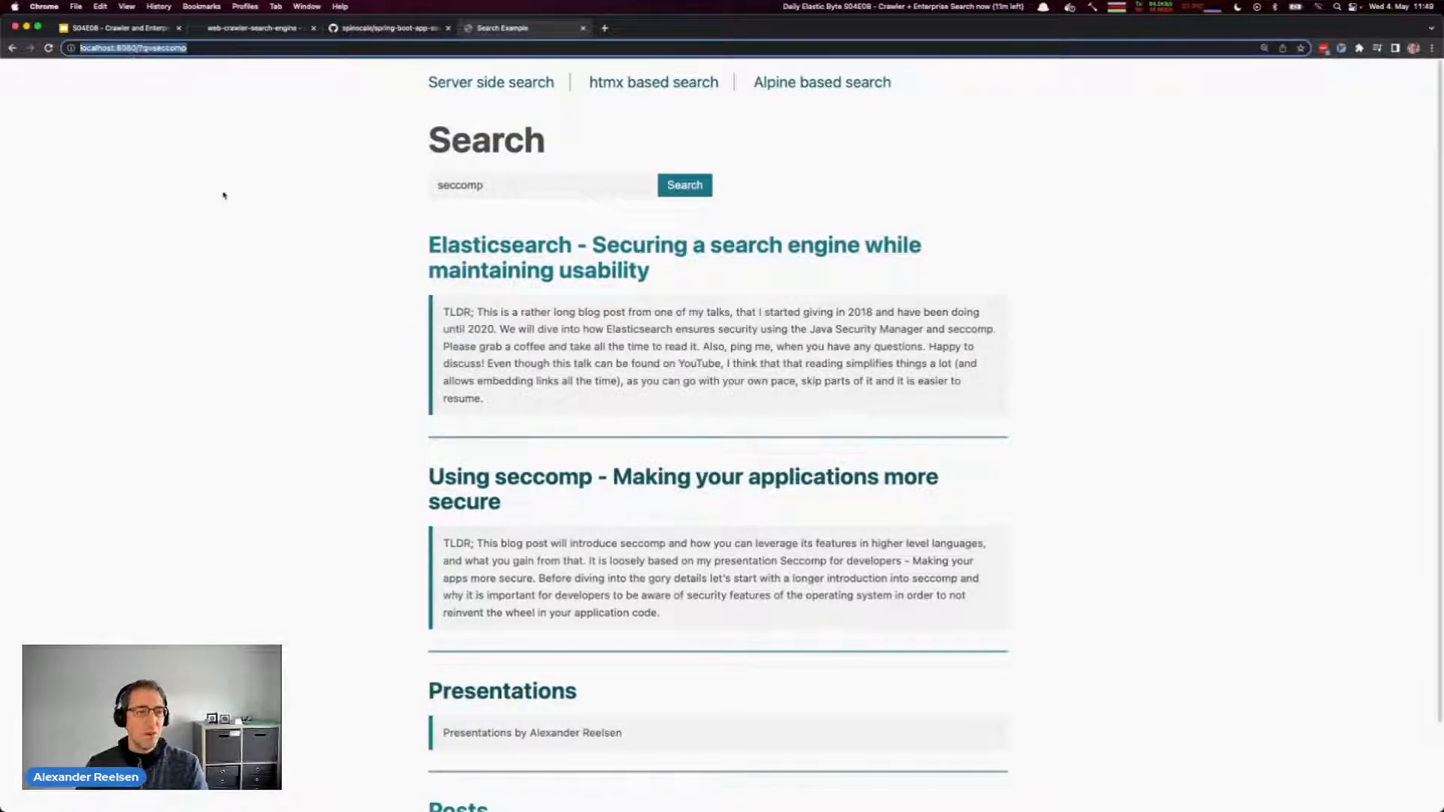
left_click(263, 242)
scroll(807, 363, "down", 3)
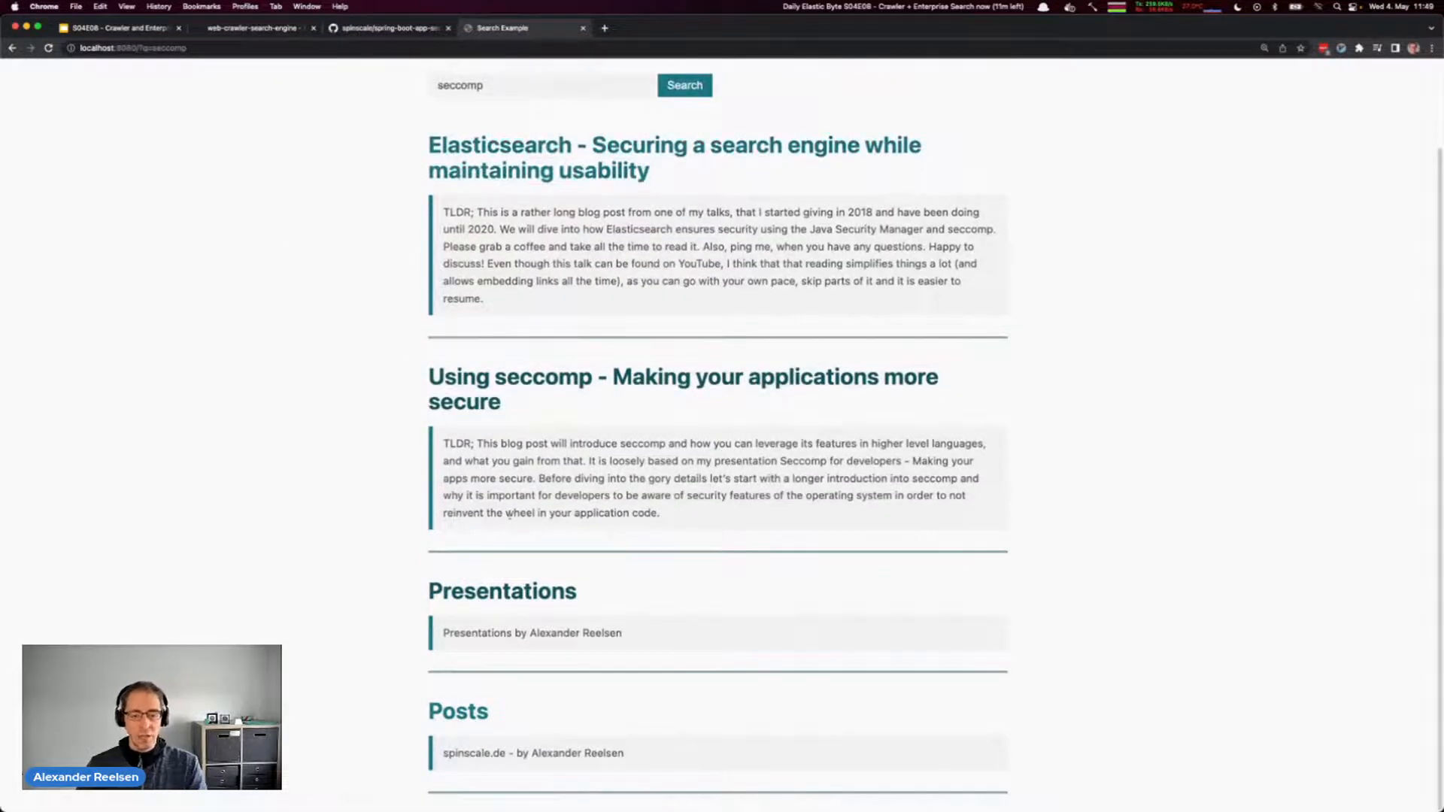
scroll(552, 451, "up", 3)
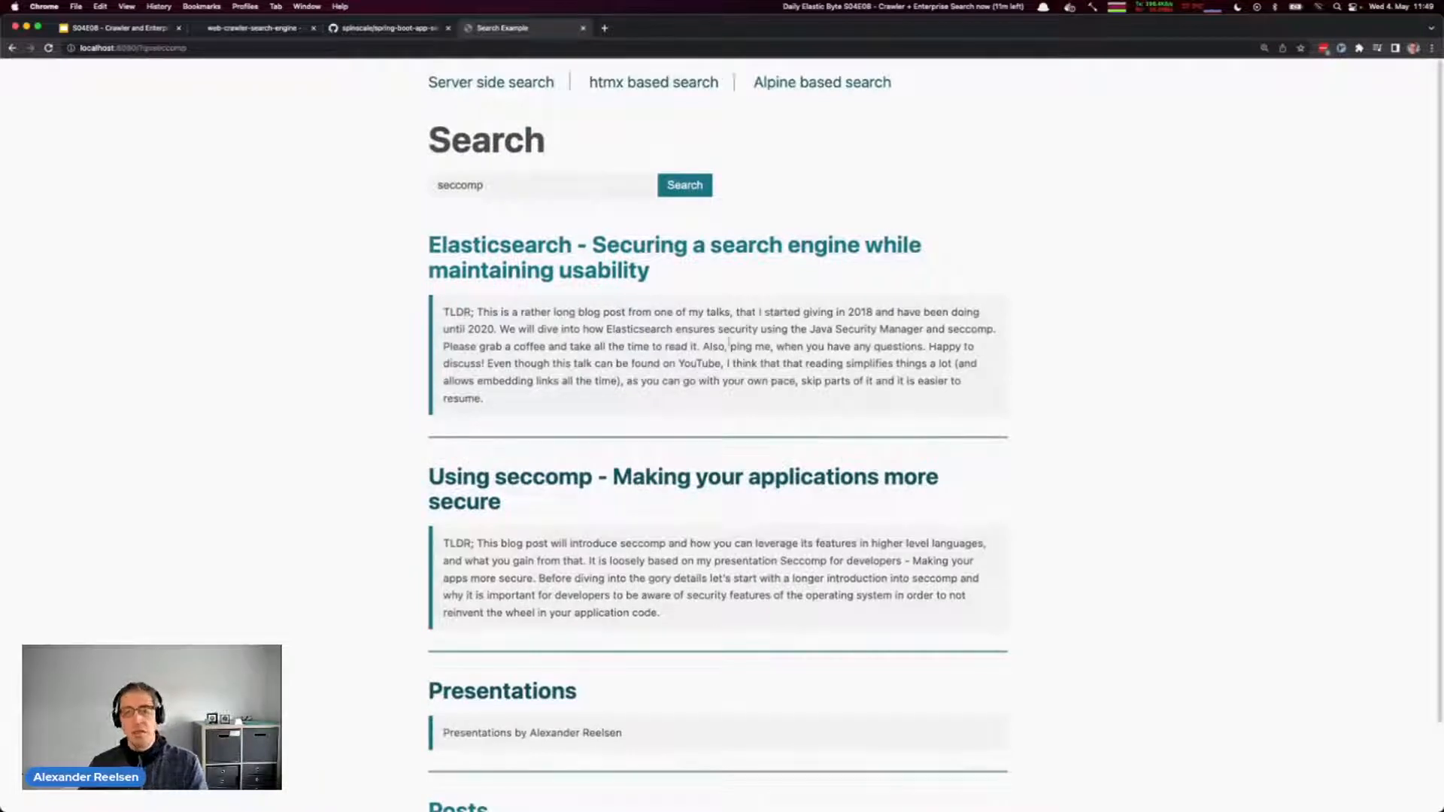
- Open the htmx based search and search for seccomp, extending the query to "seccomp AND Linux"
left_click(656, 88)
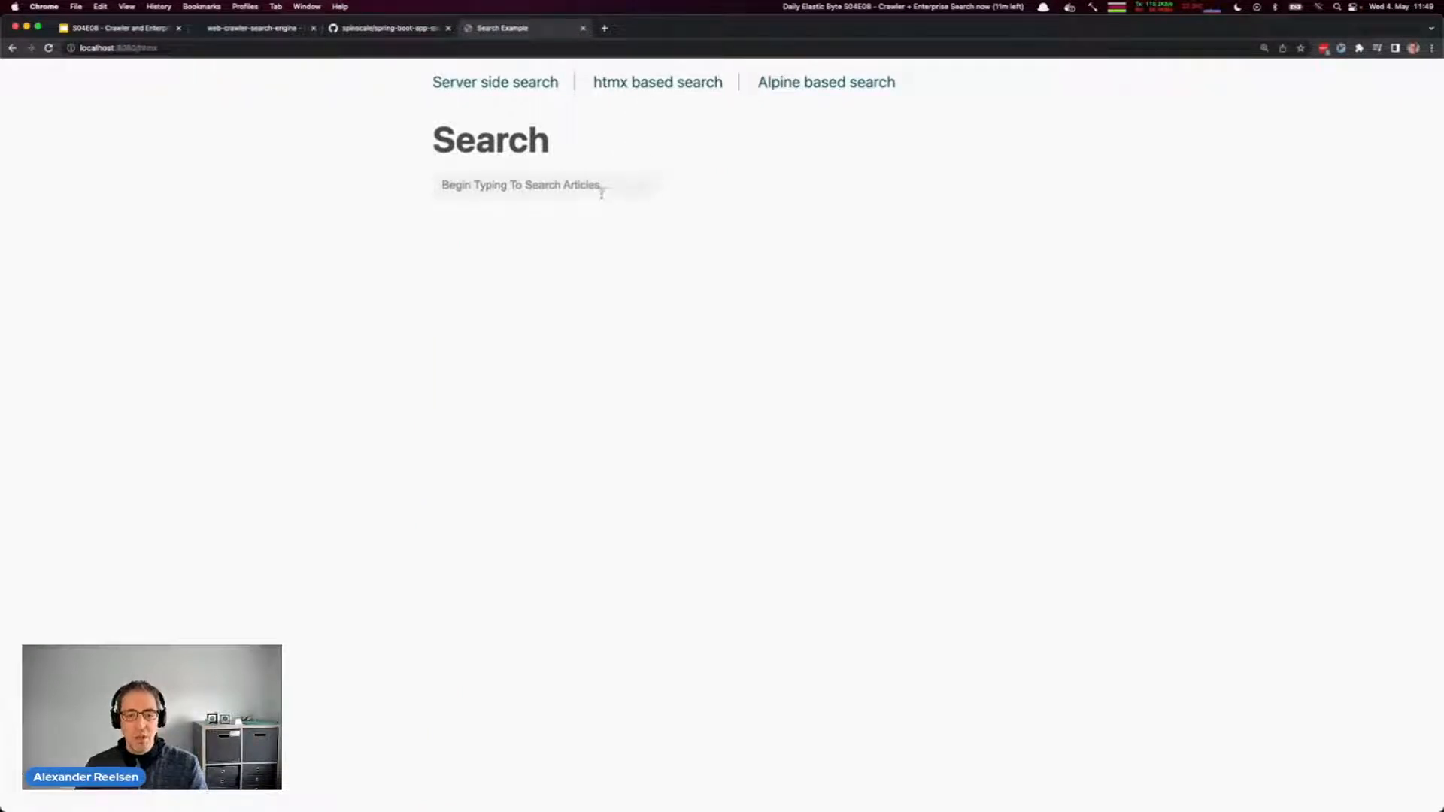
left_click(550, 197)
type("seccomp")
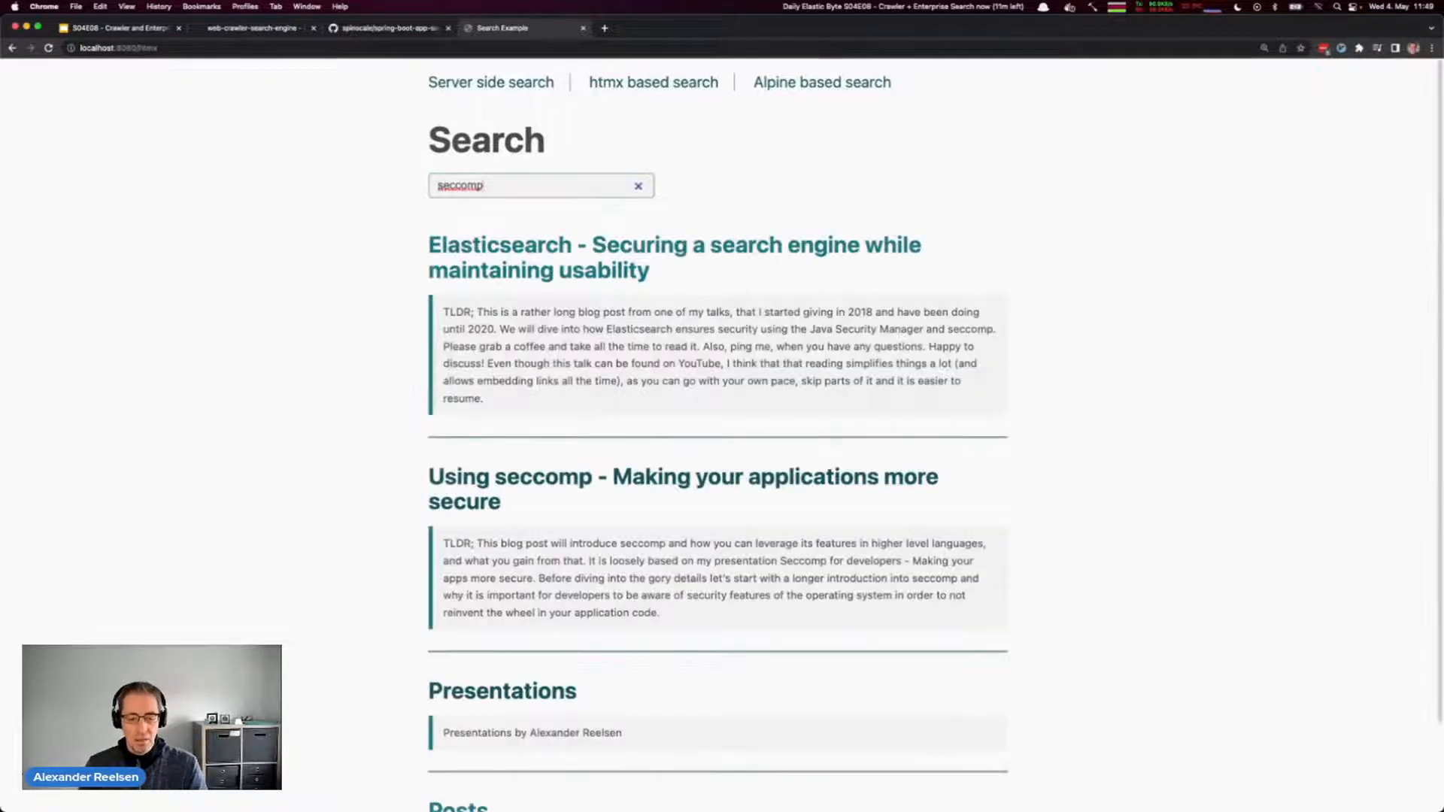
type(" AND Linux")
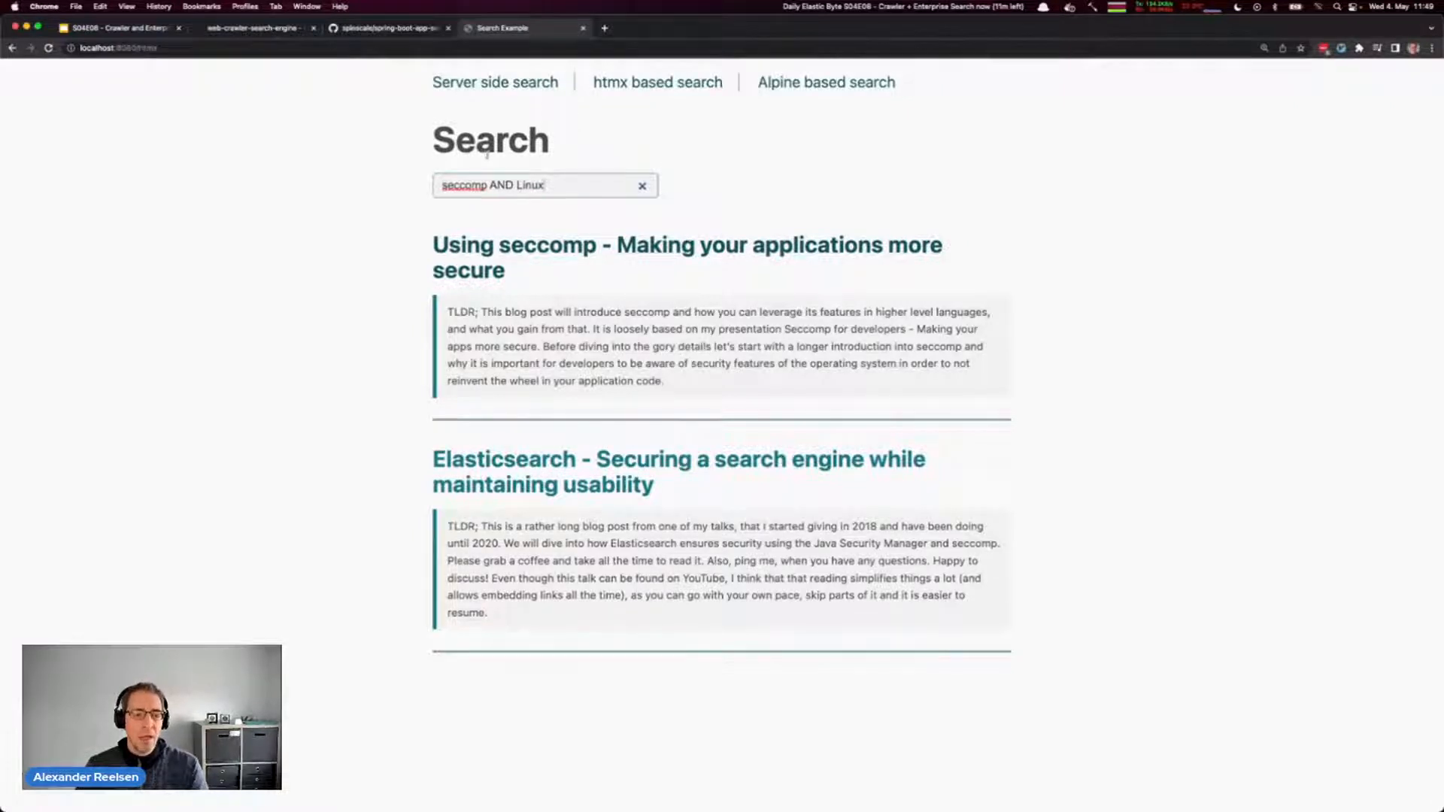
left_click(307, 231)
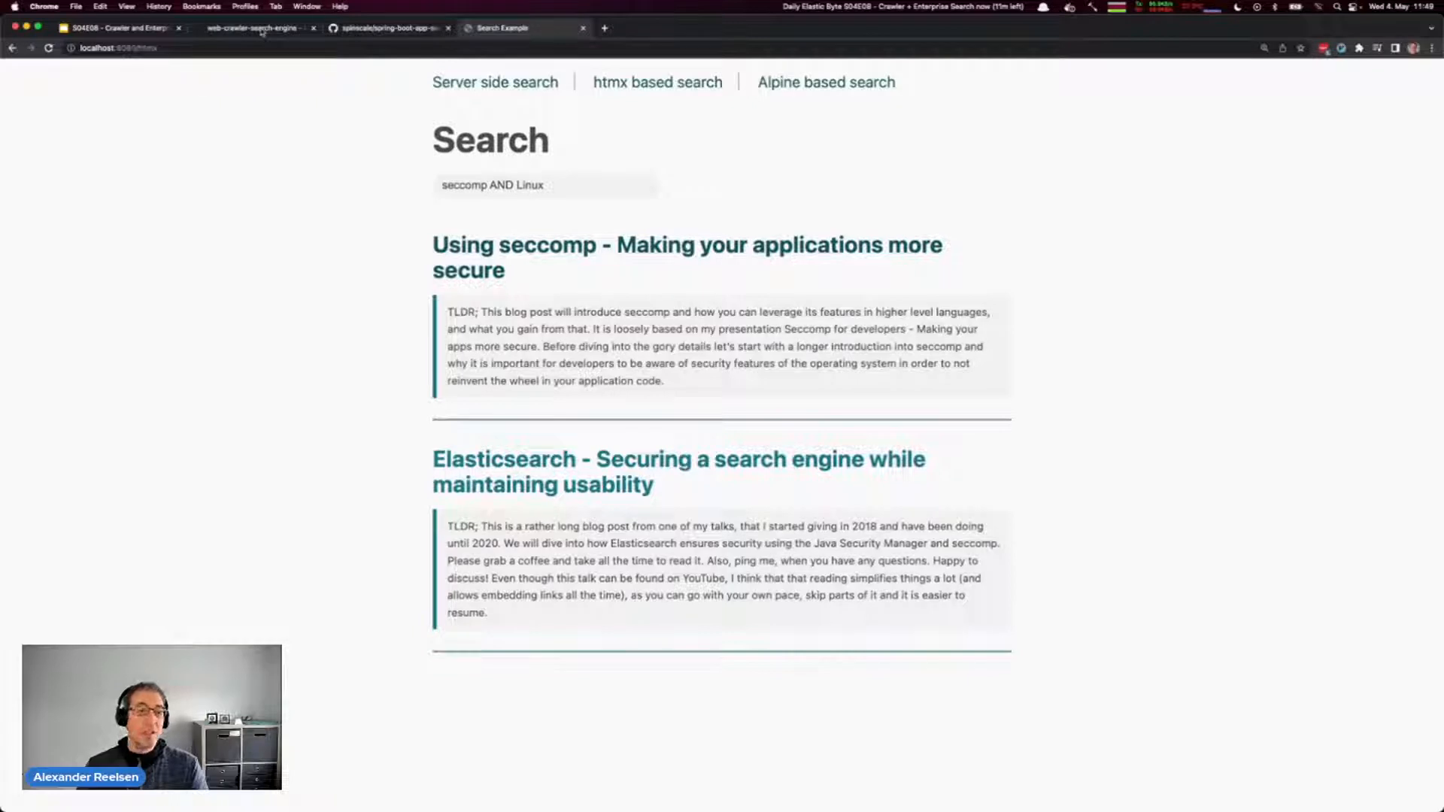
- Review the query analytics and top queries of the web-crawler-search-engine in App Search
left_click(262, 29)
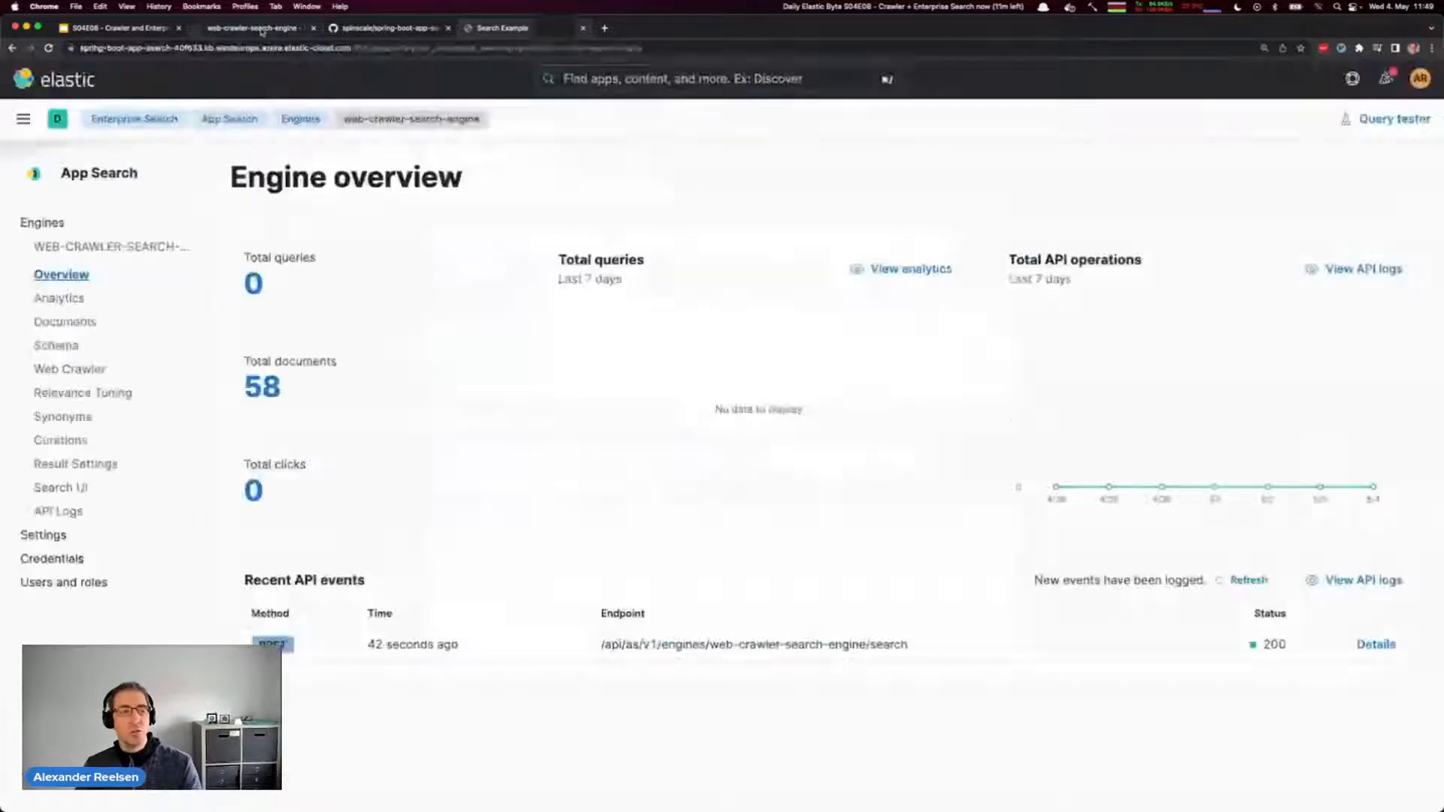
left_click(62, 297)
scroll(363, 319, "down", 1)
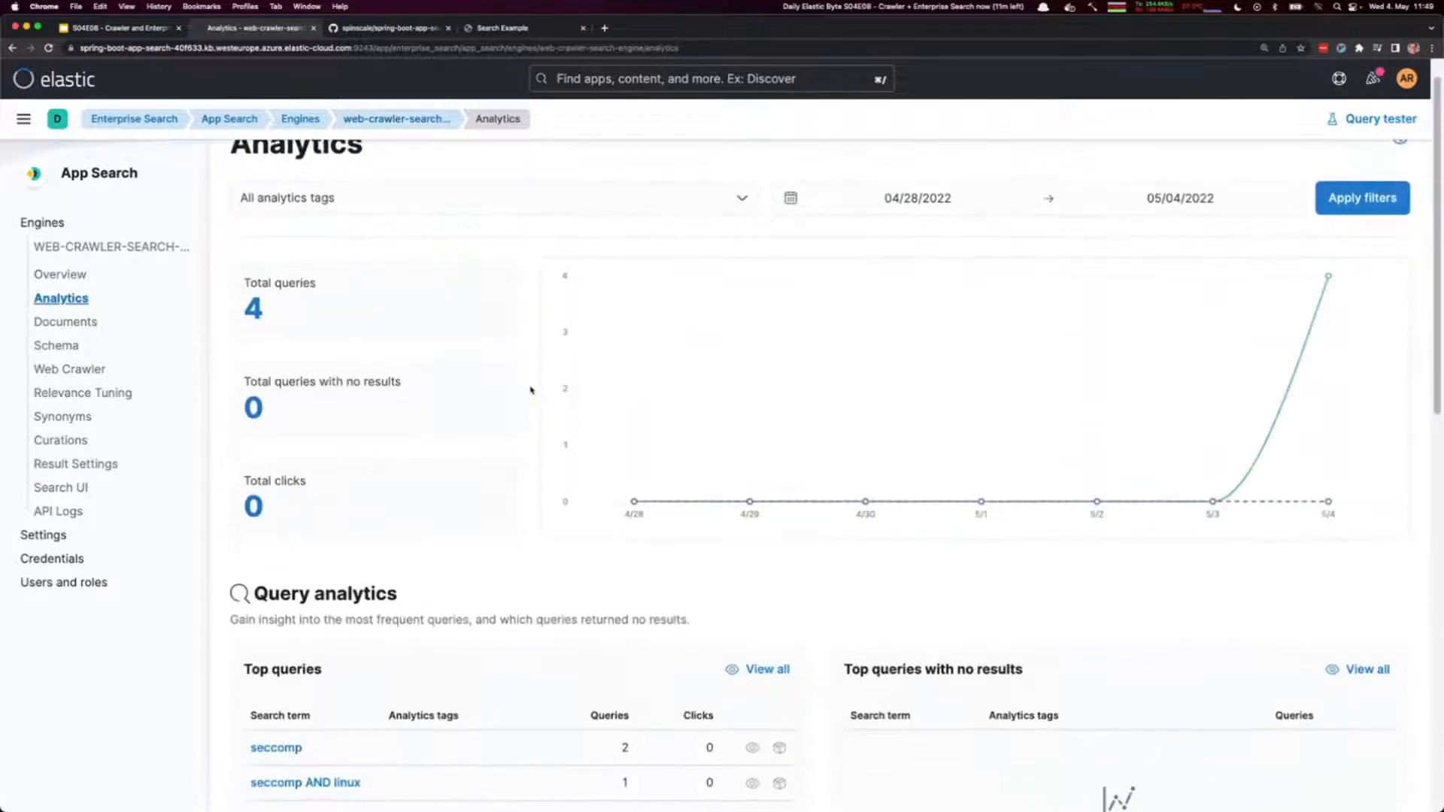
scroll(637, 563, "down", 4)
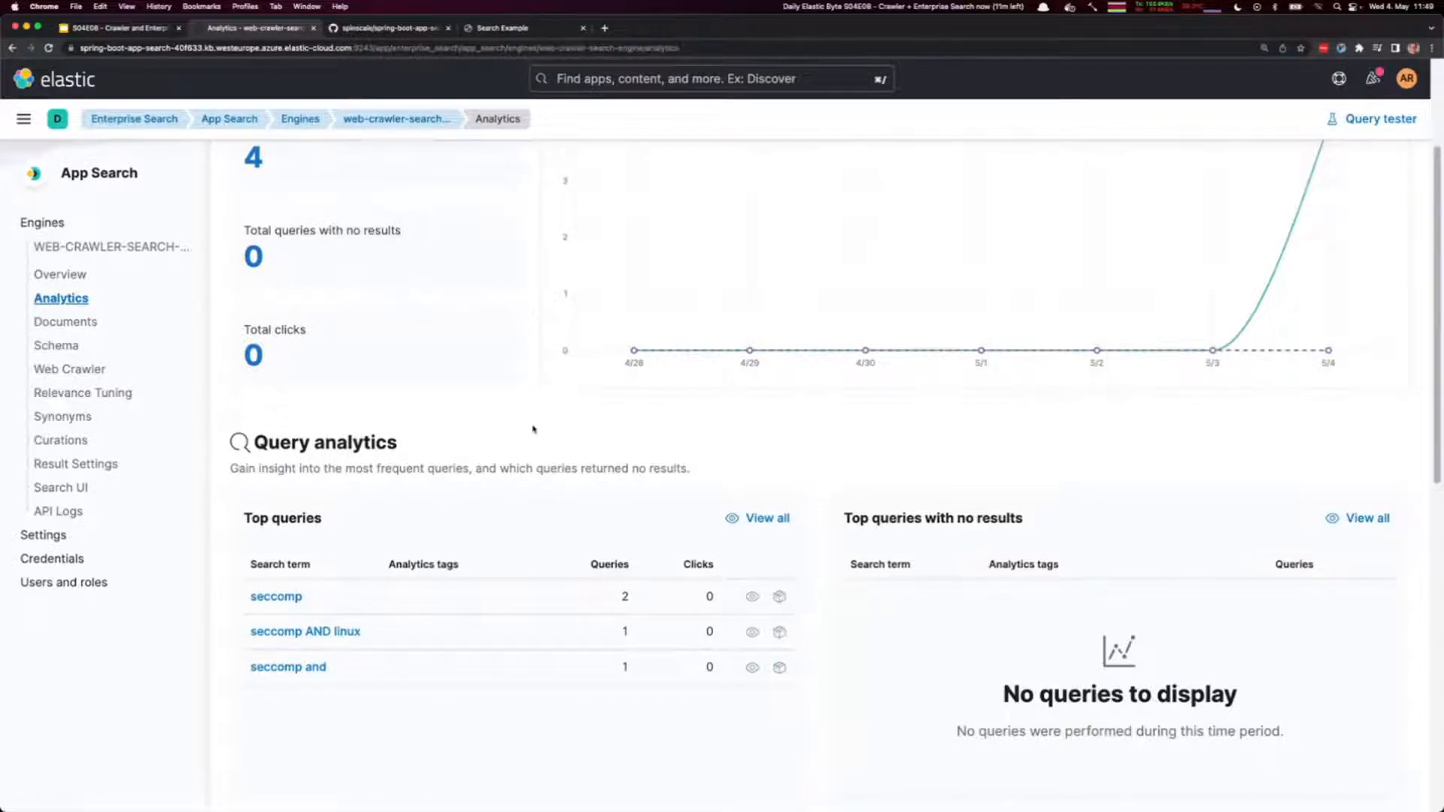
- Return to the Search Example application, open the Alpine based search page and display its page source
left_click(514, 28)
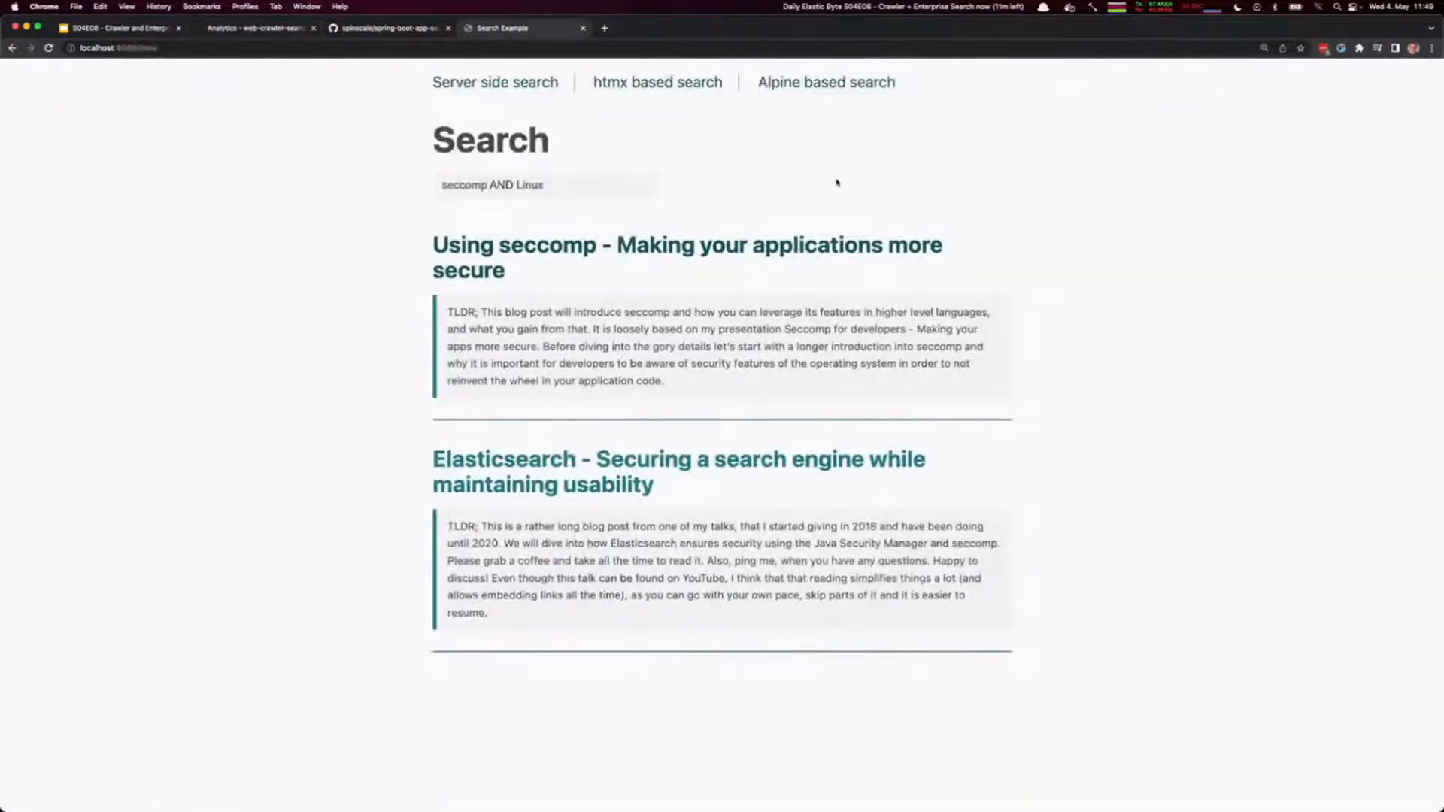
left_click(852, 84)
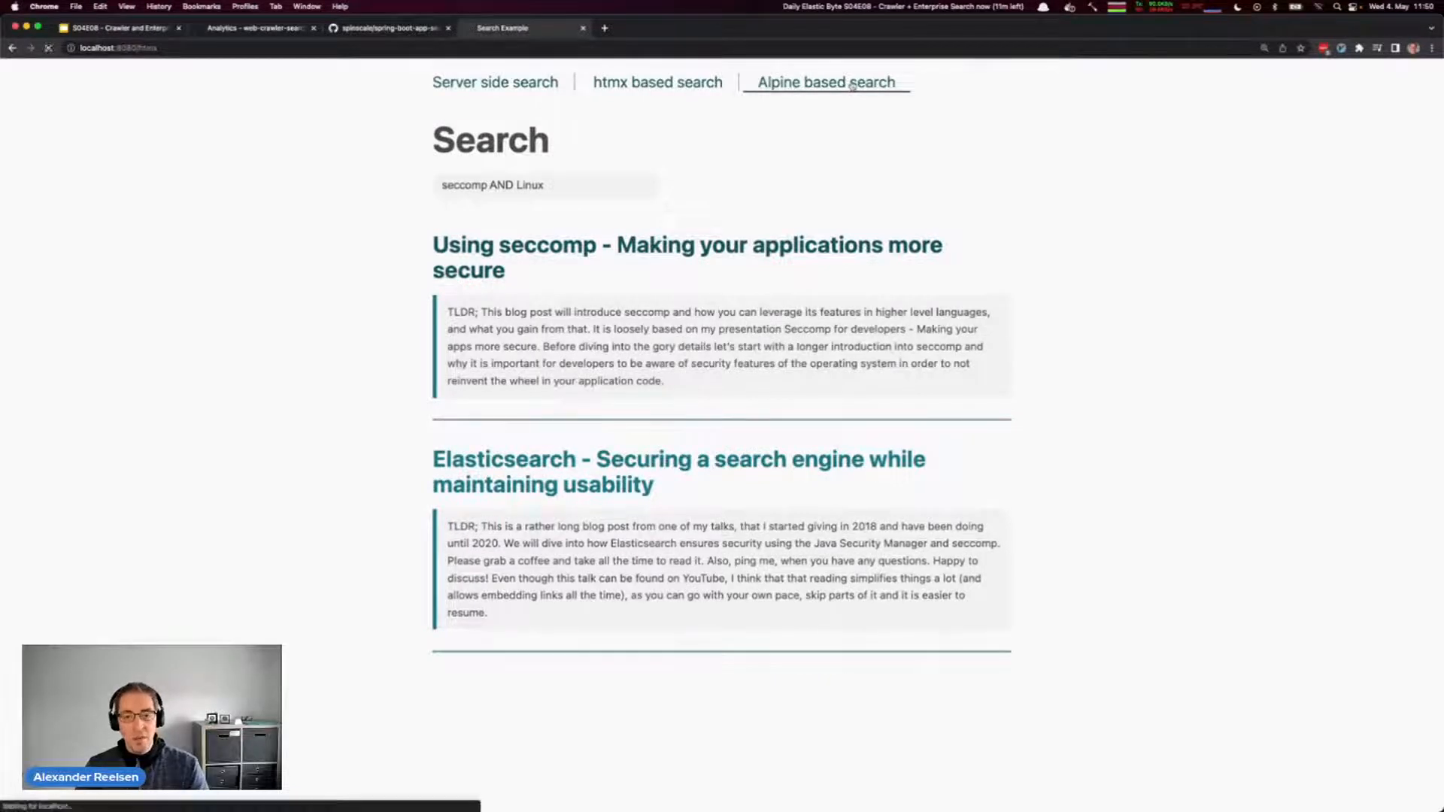
right_click(782, 285)
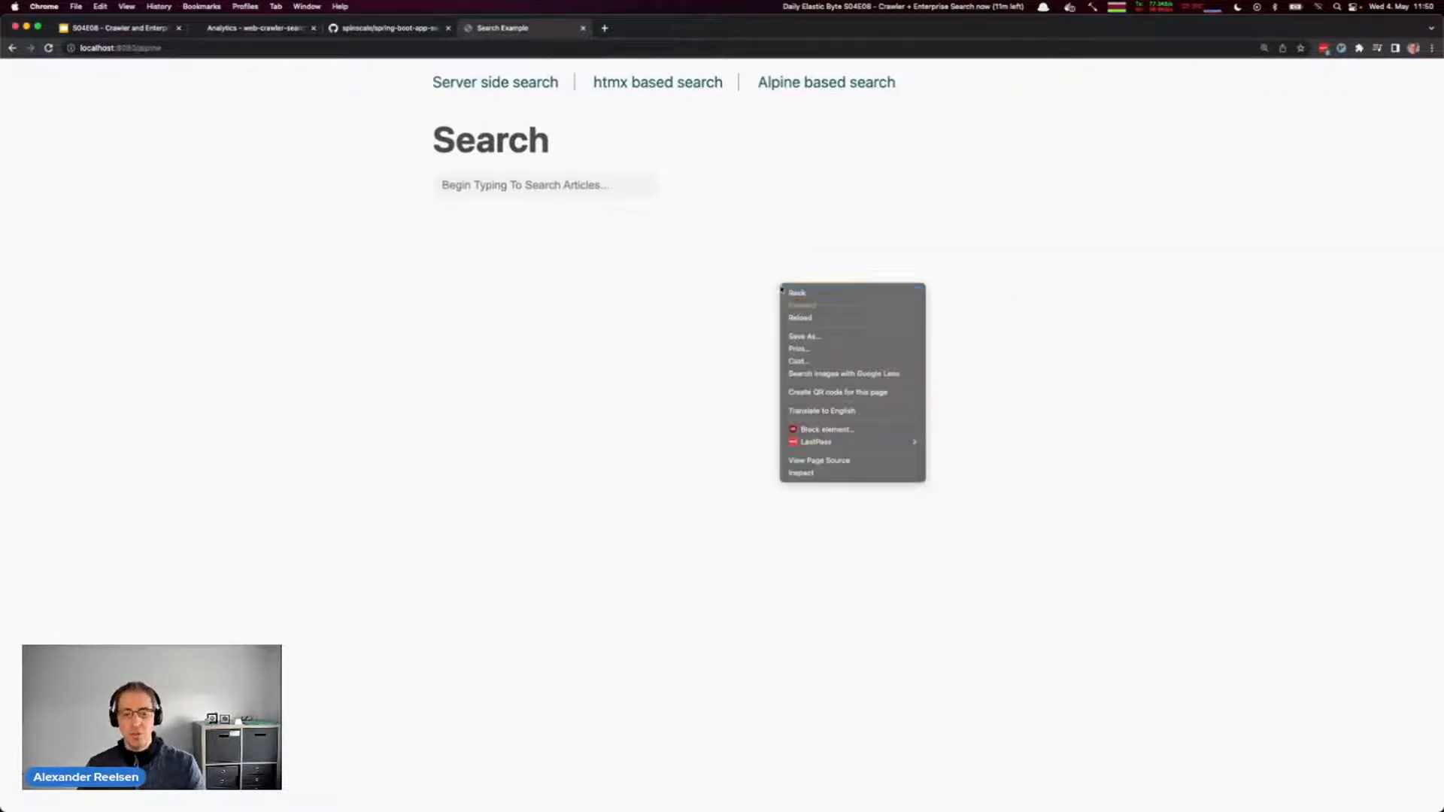
left_click(859, 467)
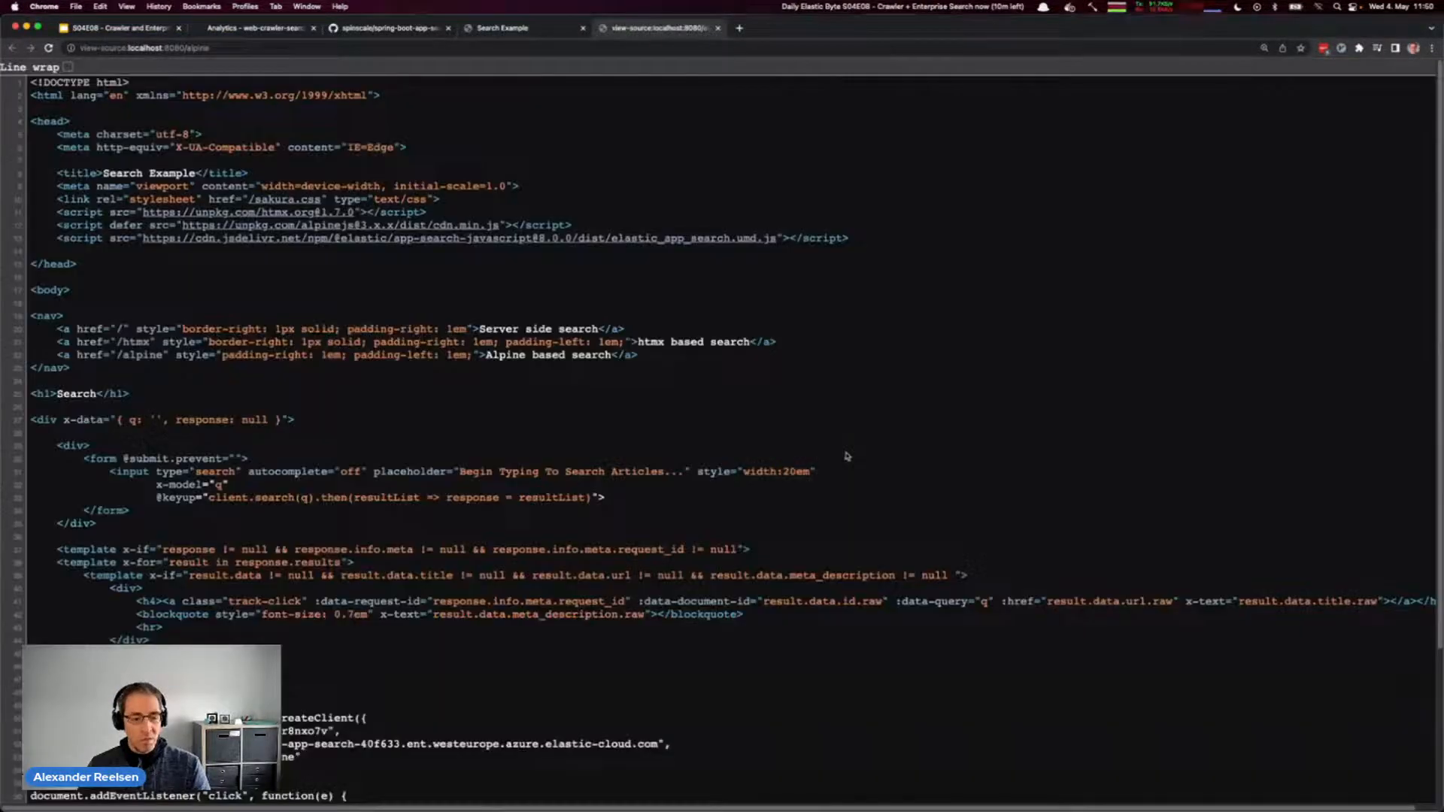
- Examine the ElasticAppSearch client script and the search form markup in the Alpine page source
scroll(132, 616, "down", 5)
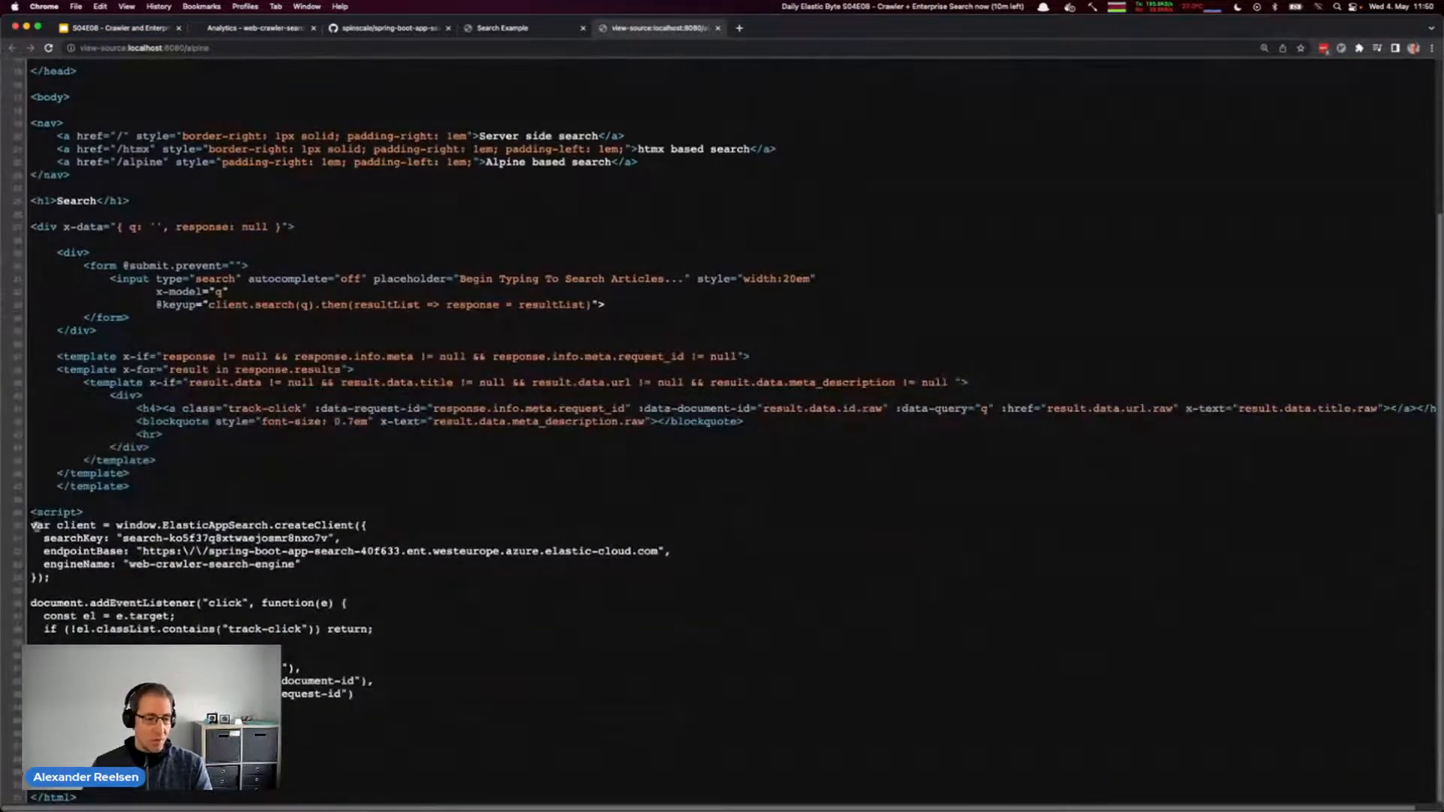
left_click_drag(422, 727, 400, 526)
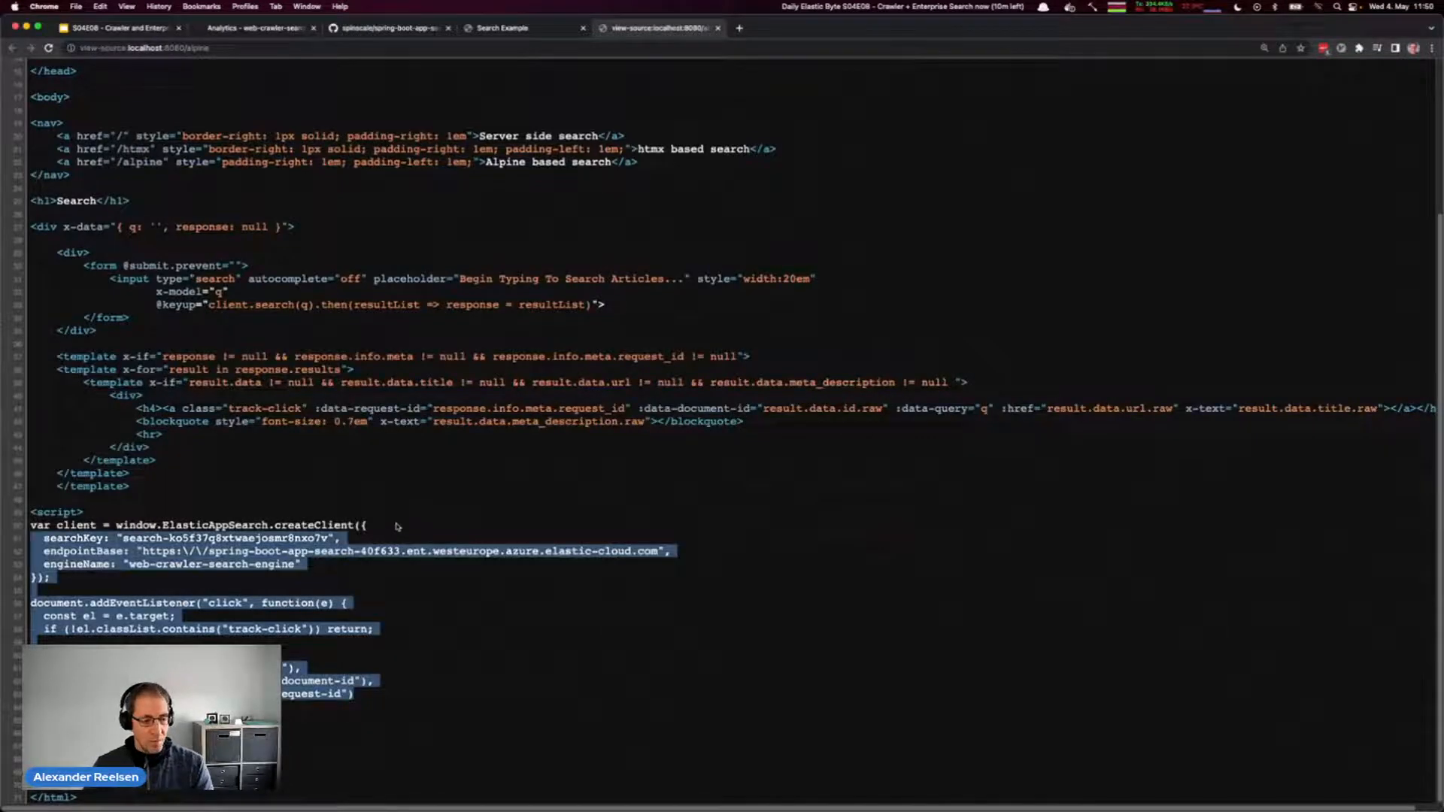
left_click(399, 526)
left_click_drag(117, 537, 228, 551)
left_click(229, 550)
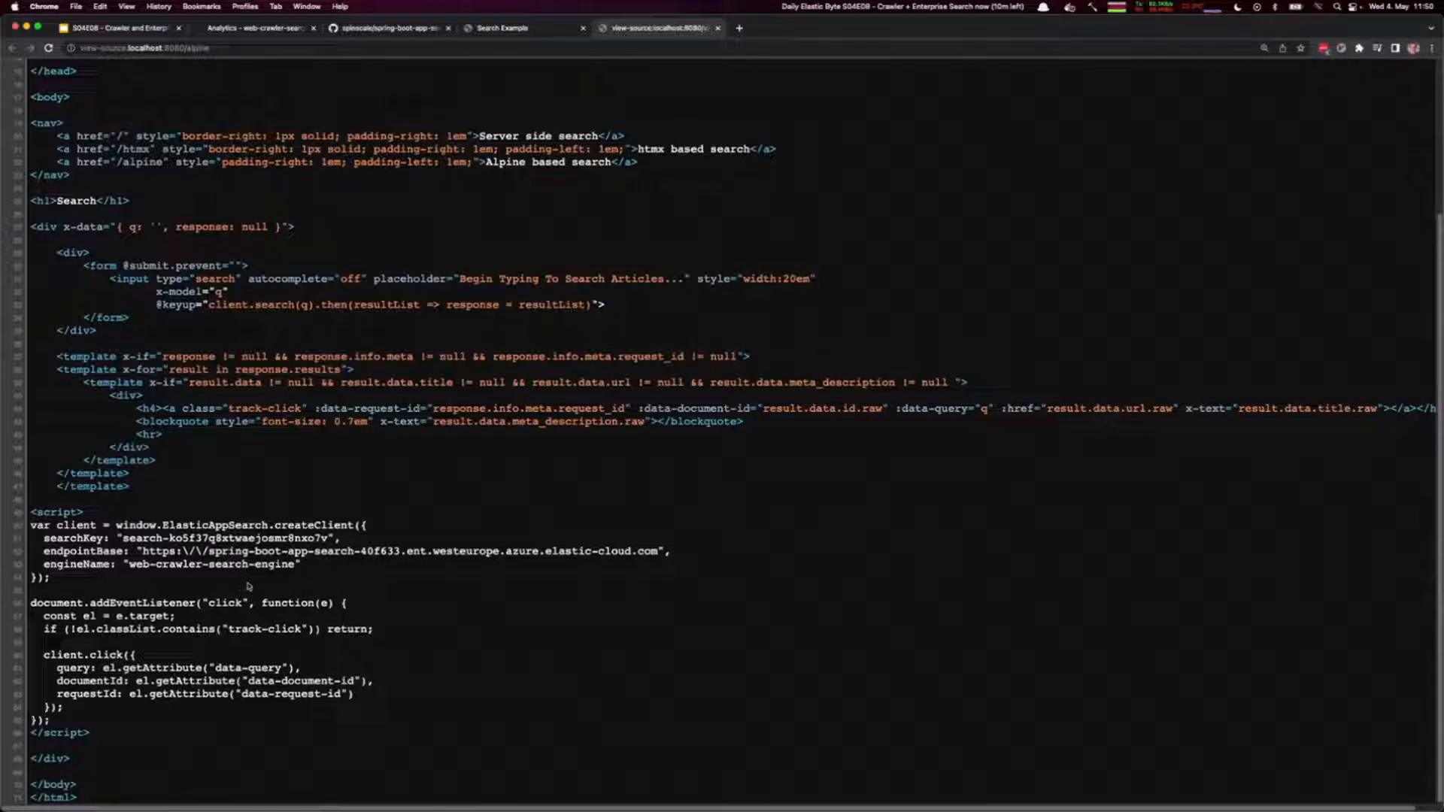
left_click_drag(145, 497, 60, 252)
left_click(60, 253)
left_click_drag(126, 264, 223, 266)
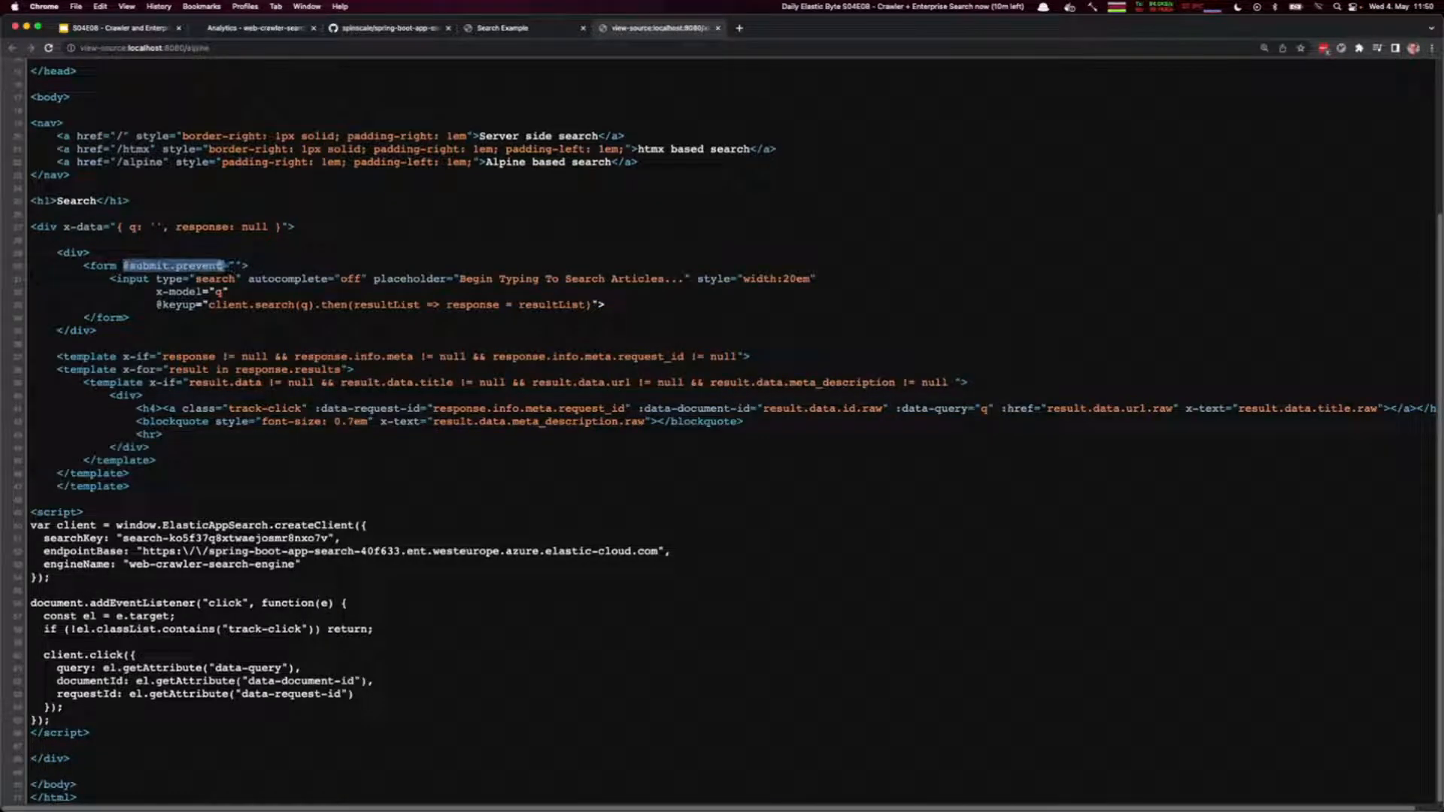
left_click(223, 267)
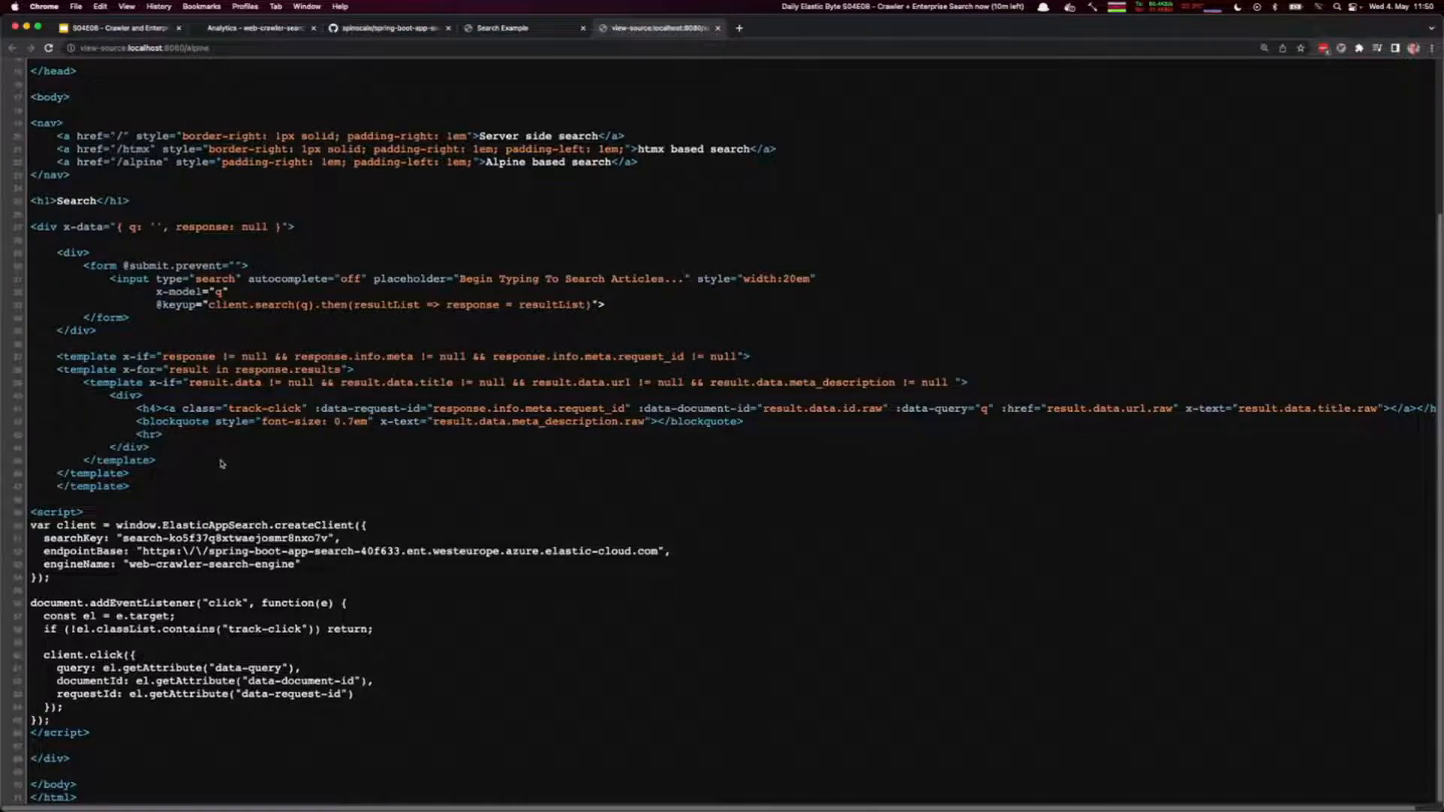
- Close the page source and search for seccomp on the Alpine based search page
key("super+w")
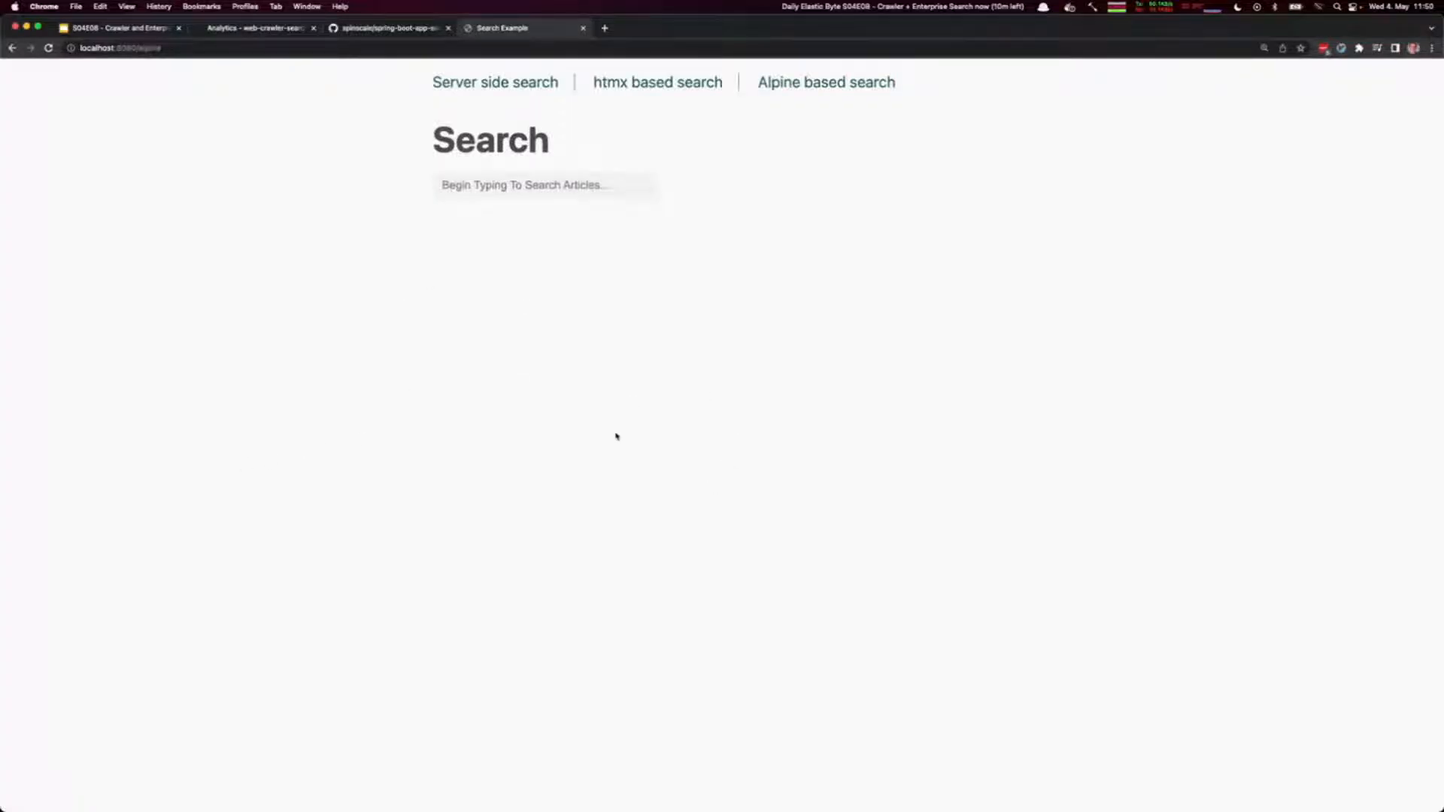
left_click(575, 185)
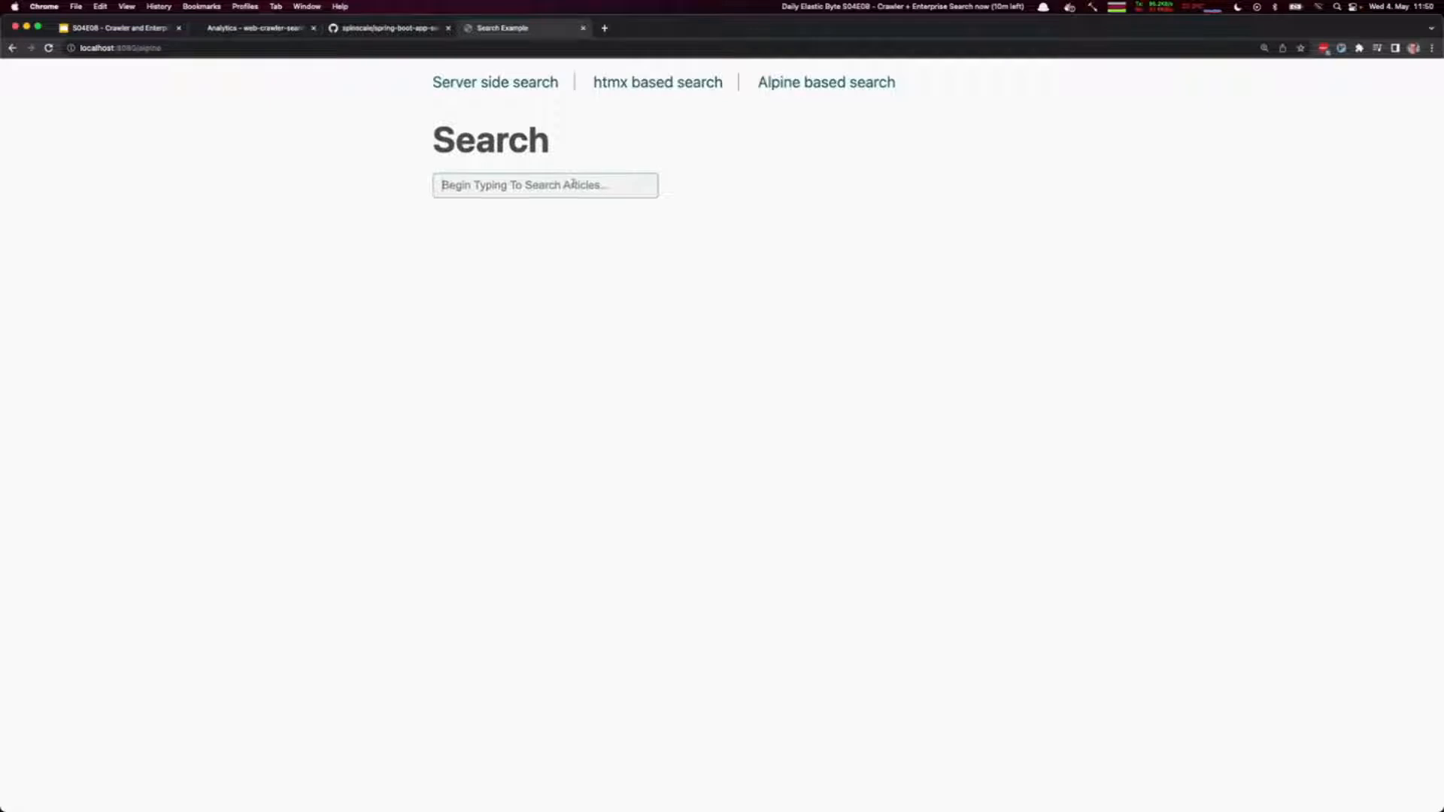
type("seccomp")
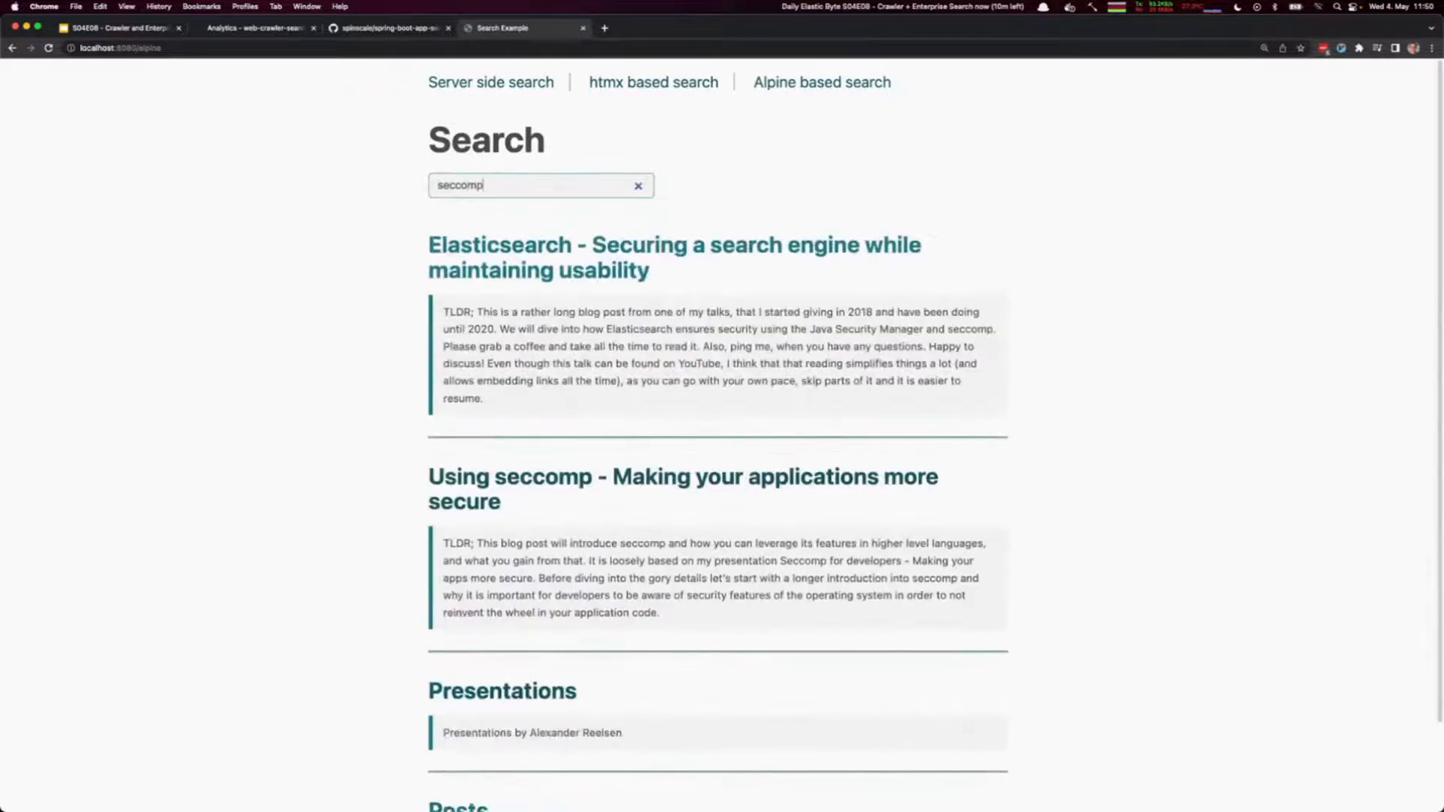
- Search the Alpine based search page for "seccomp AND linux", and replace that query with "crystal"
type(" AND linux")
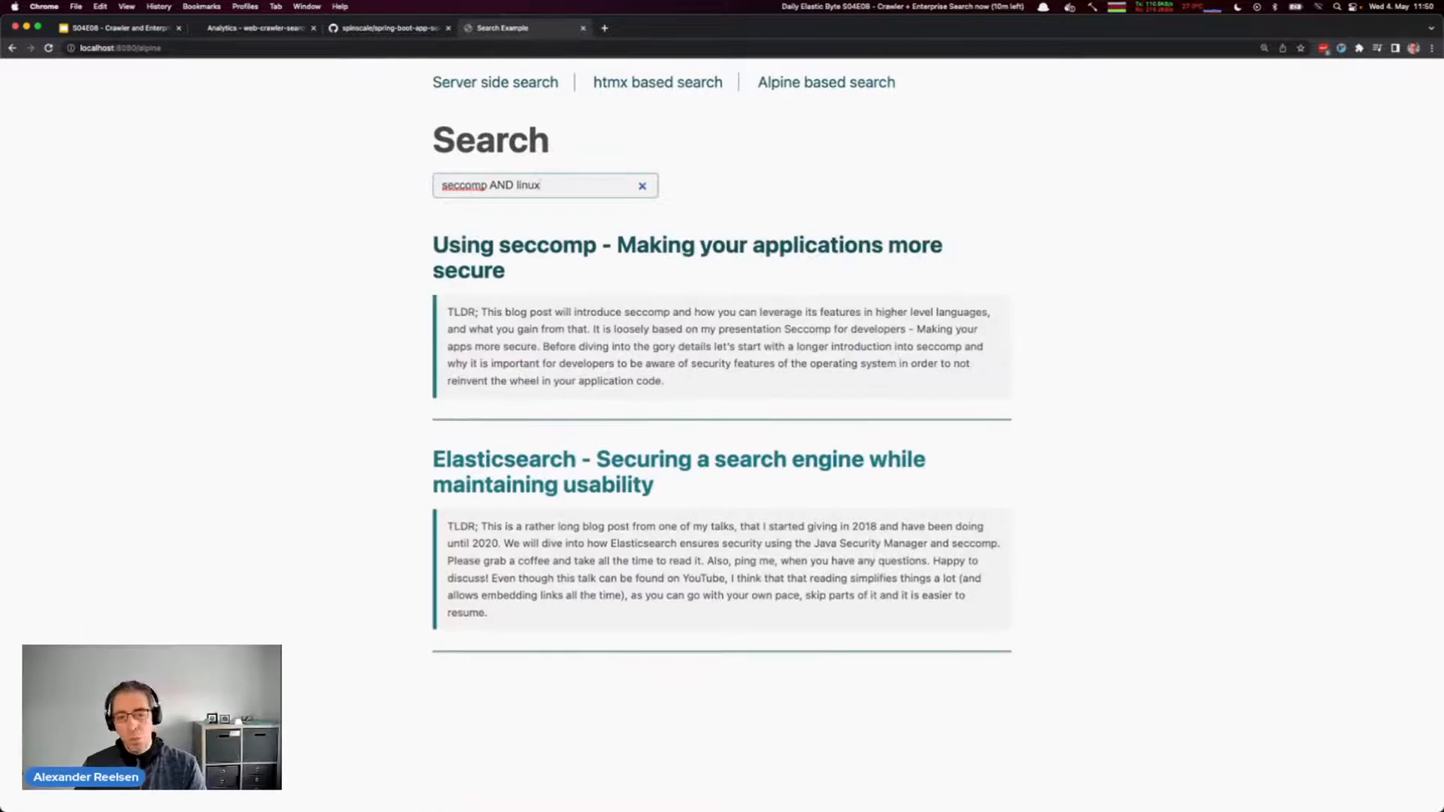
key("super+a")
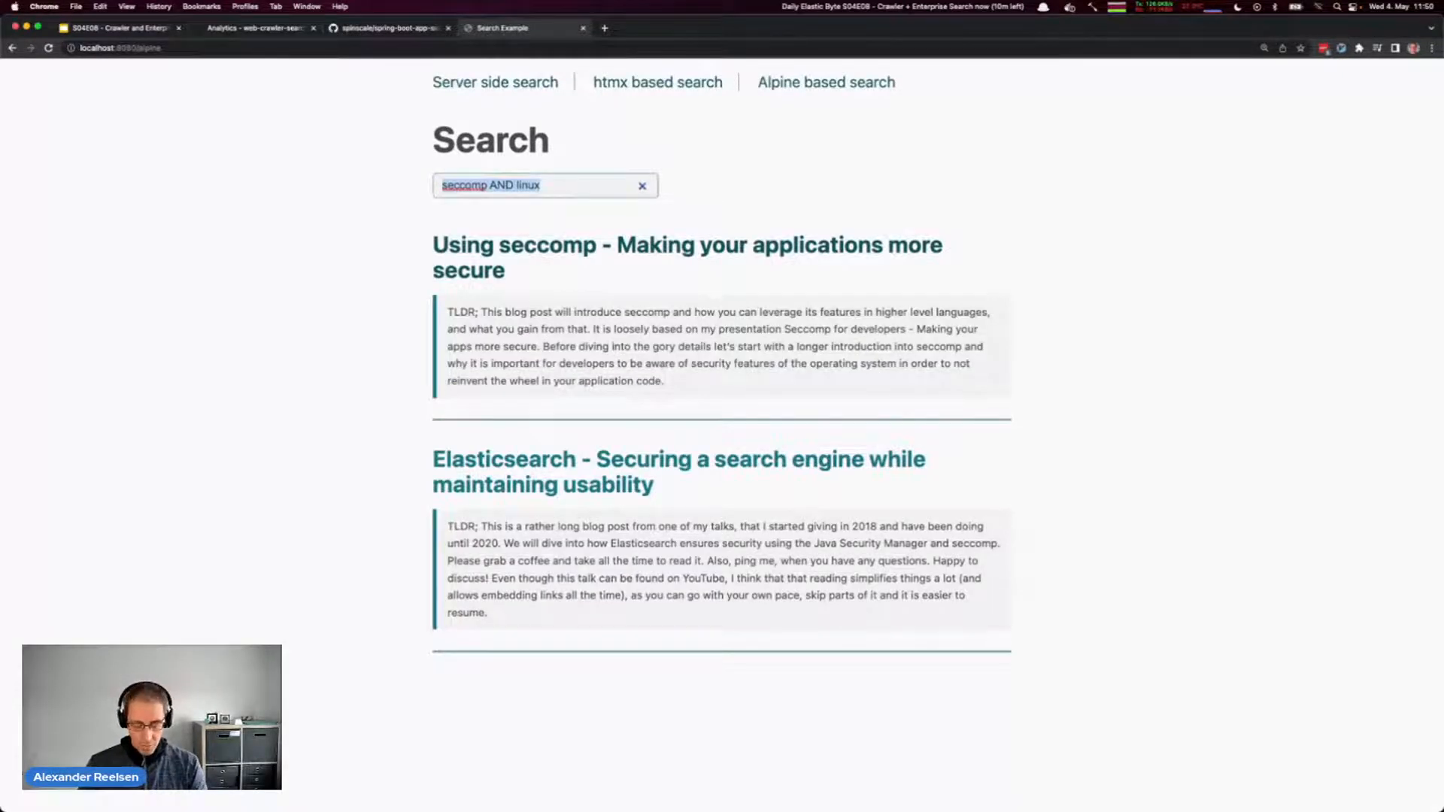
type("crystal")
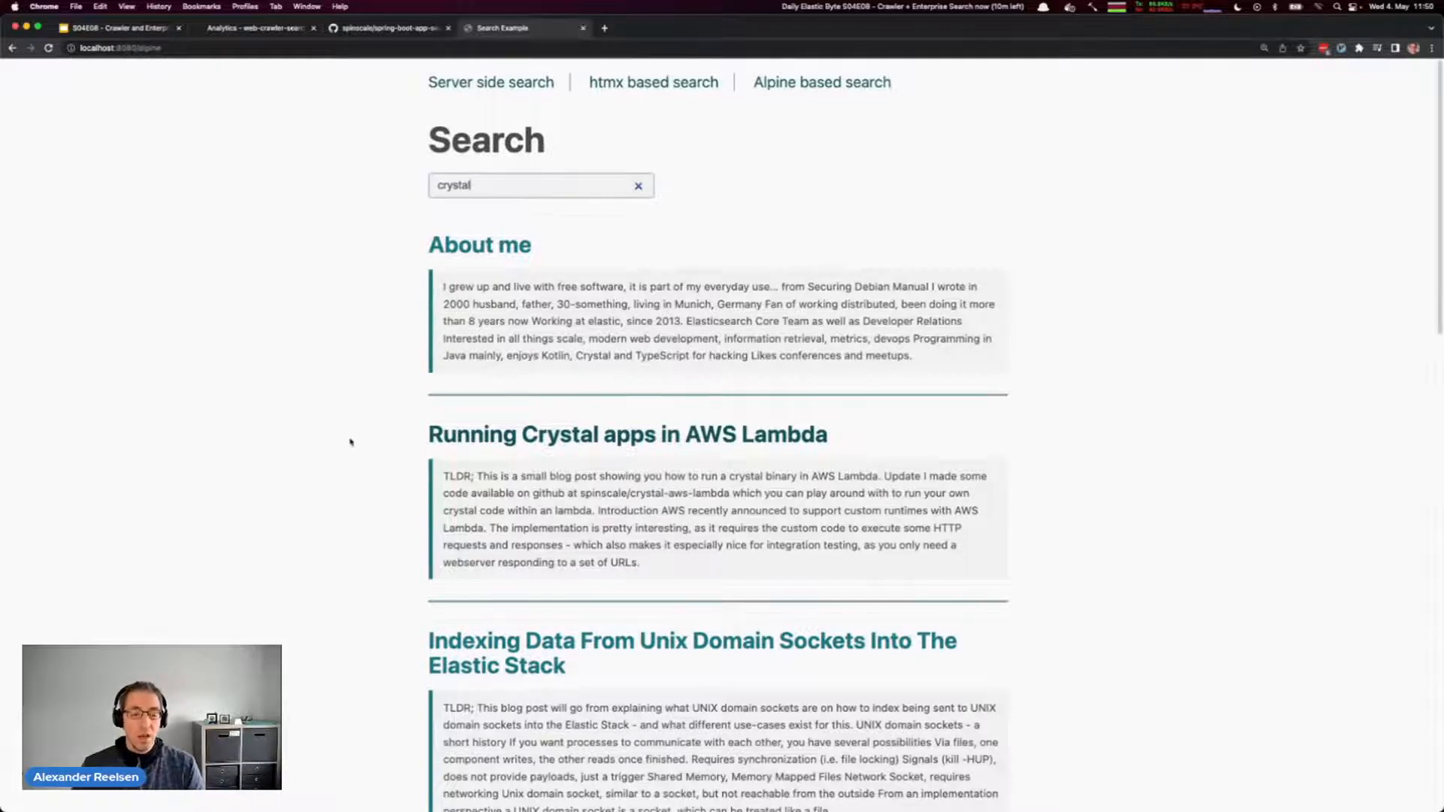
- Open the "Running Crystal apps in AWS Lambda" result, skim the post and return to the Alpine based search page
left_click(529, 433)
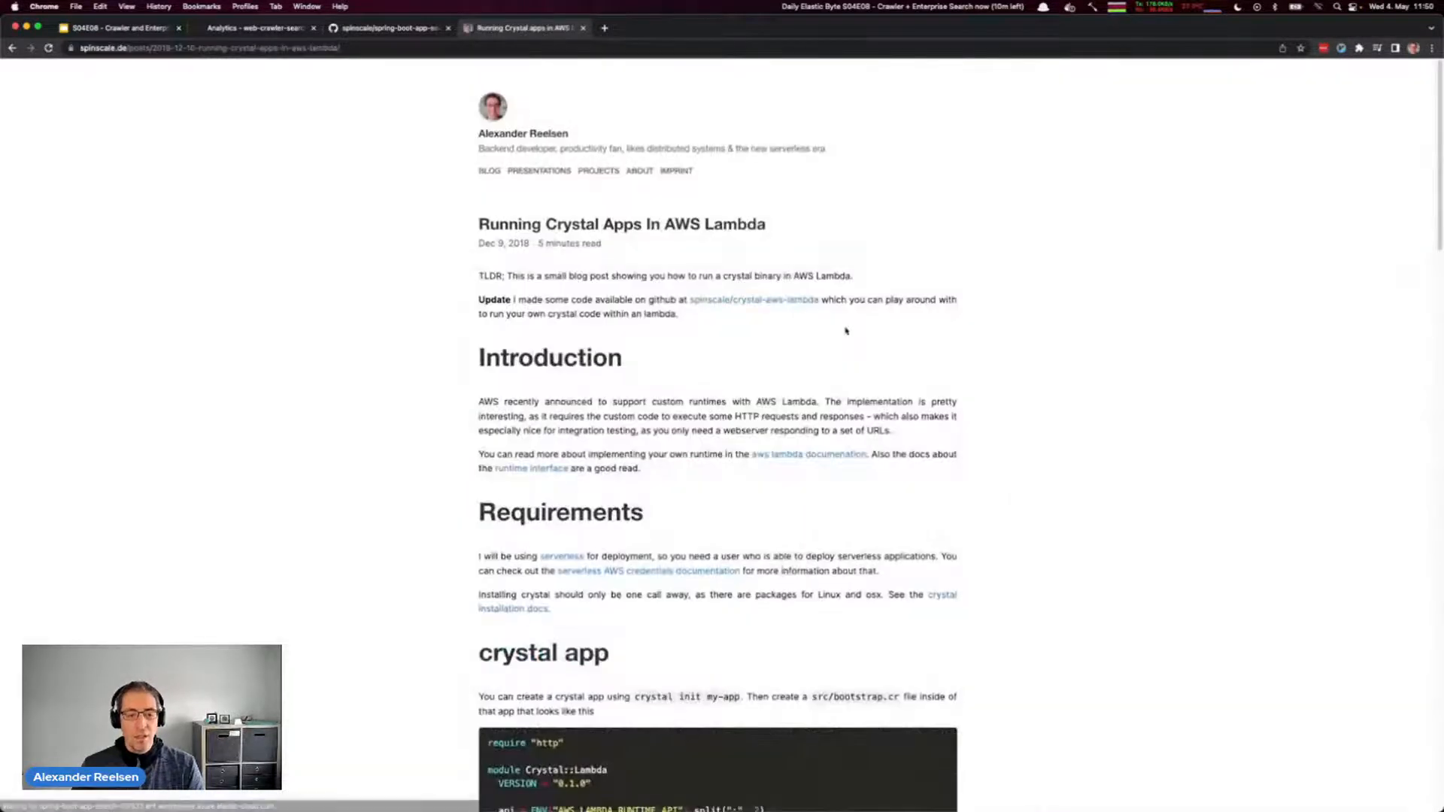
scroll(782, 376, "down", 10)
scroll(788, 388, "up", 10)
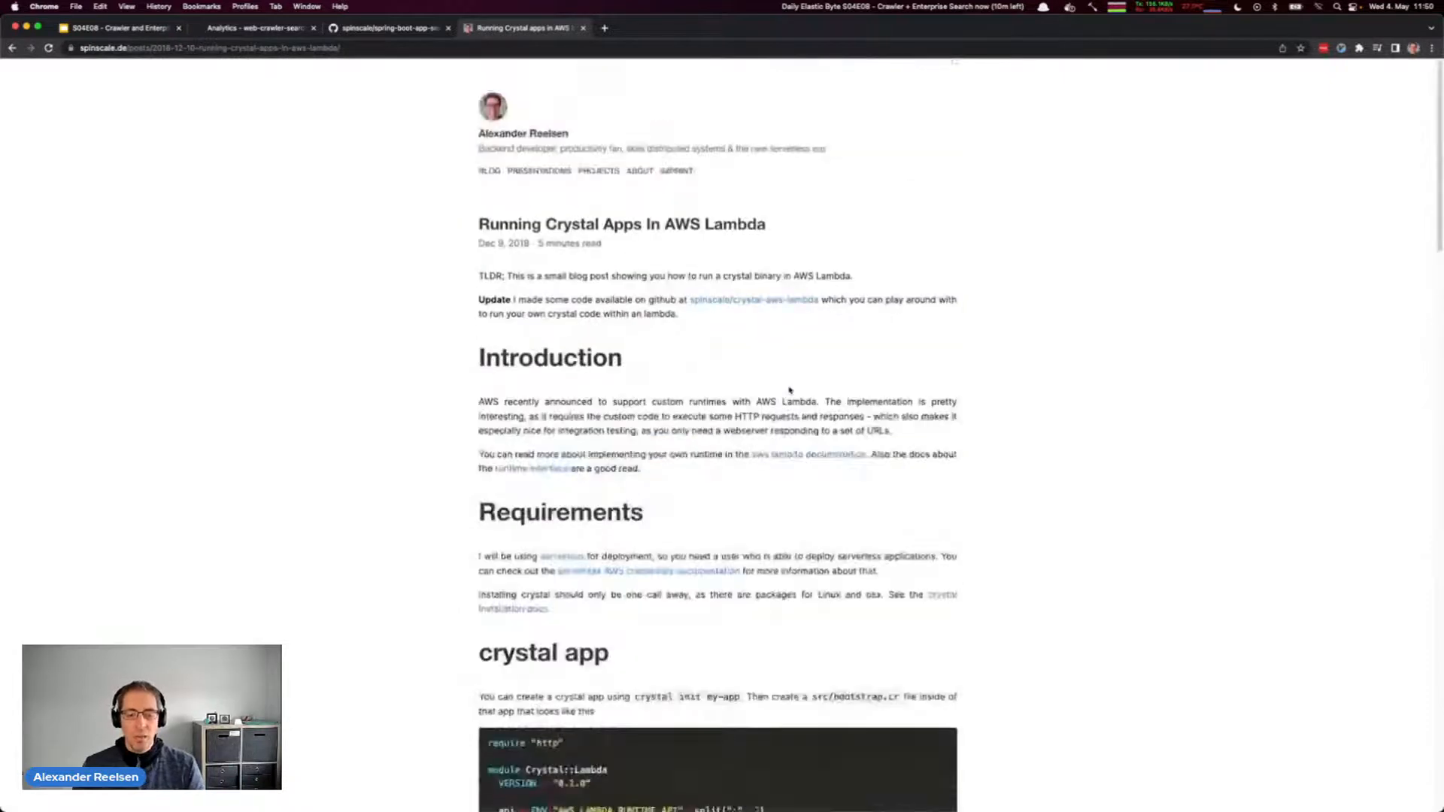
right_click(1057, 297)
left_click(1071, 304)
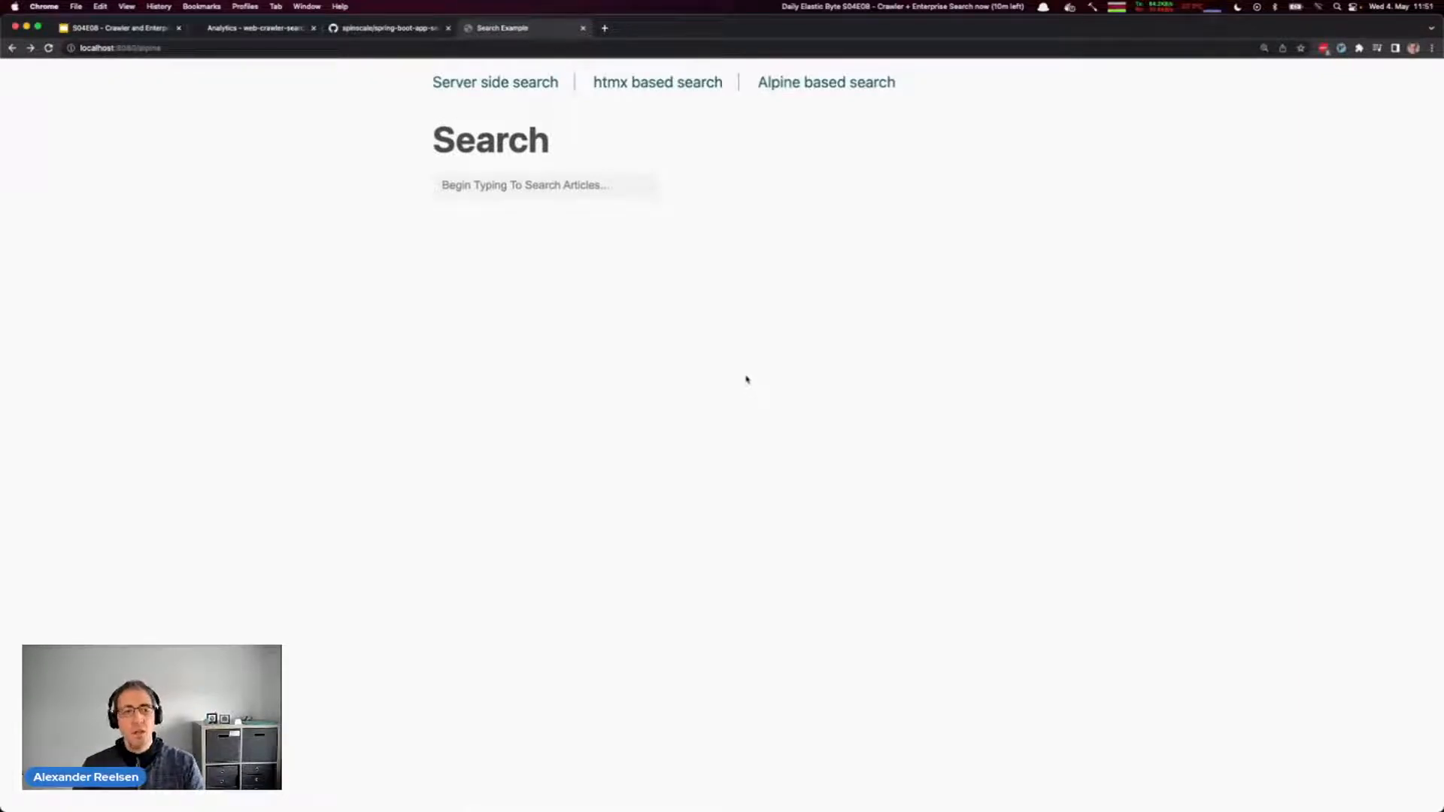
- Switch to App Search, reload the engine's analytics and review its query analytics and click analytics
key("super+2")
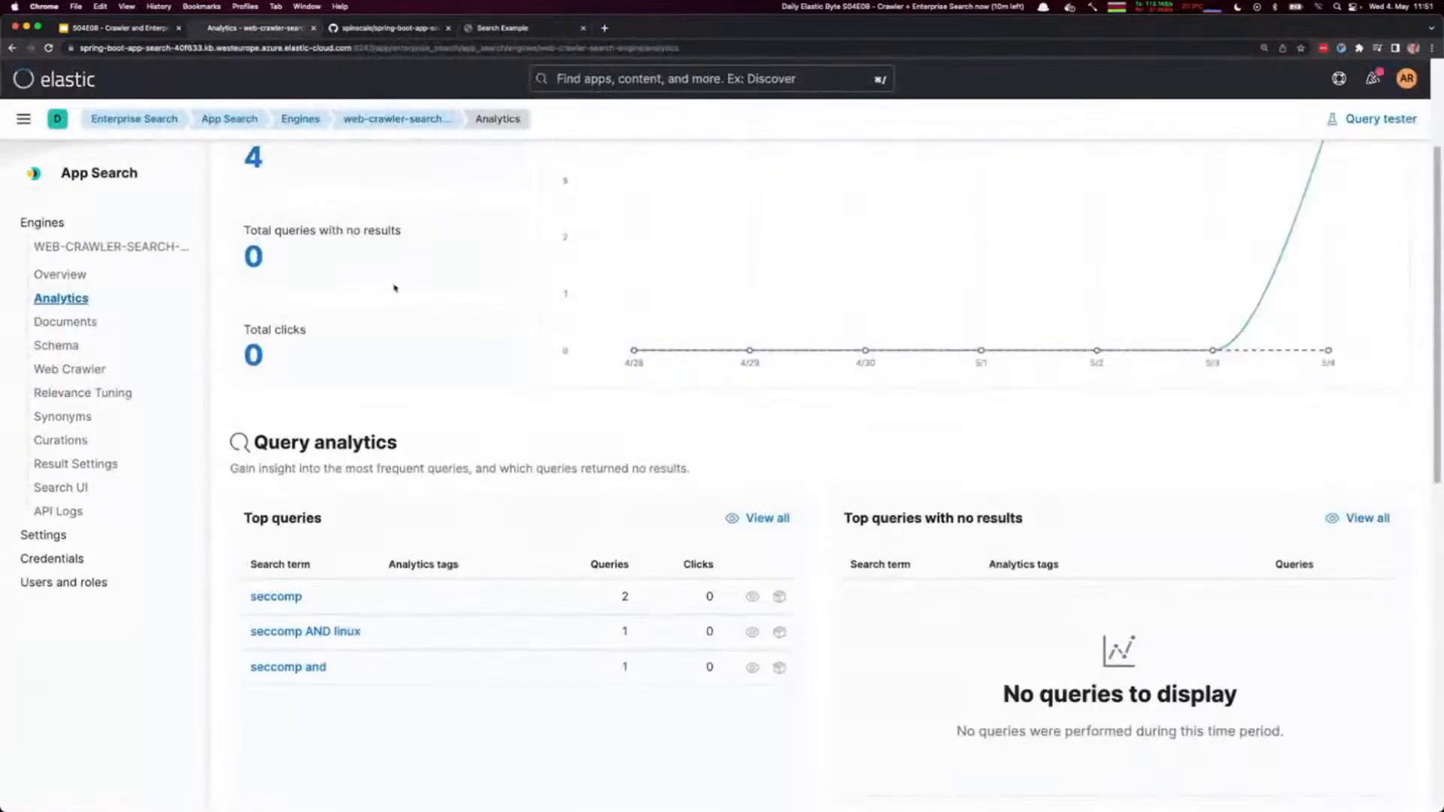
left_click(66, 322)
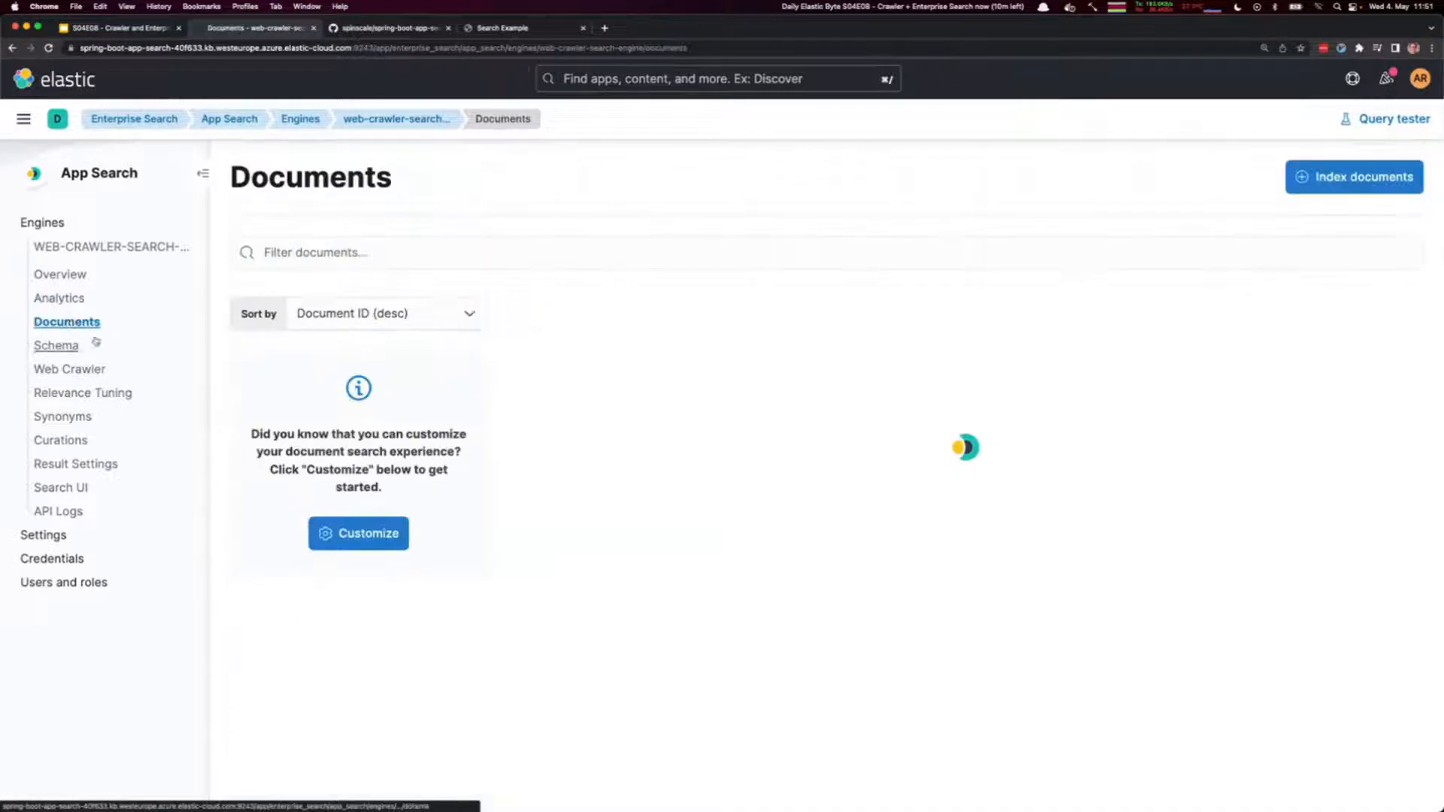
left_click(71, 299)
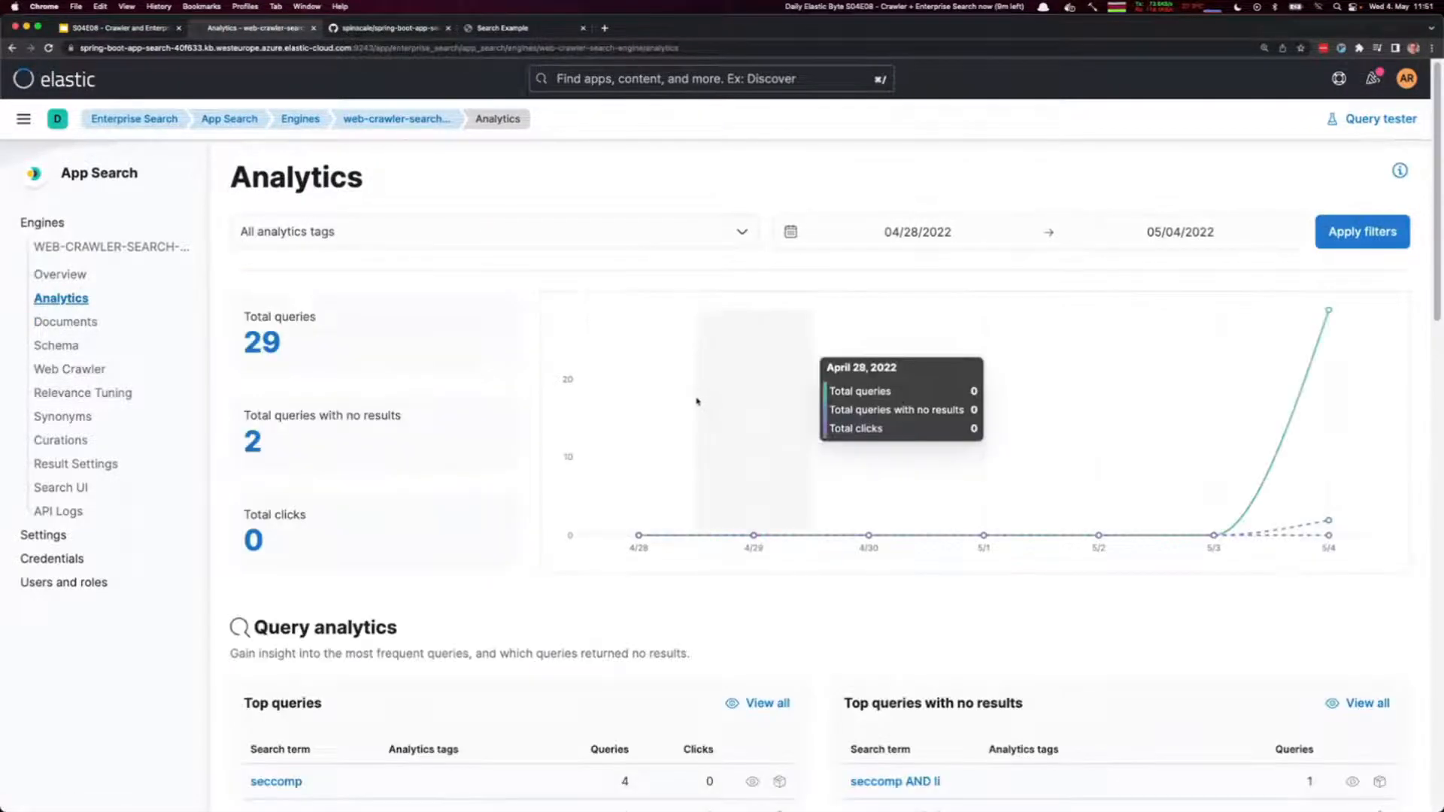
scroll(399, 361, "down", 6)
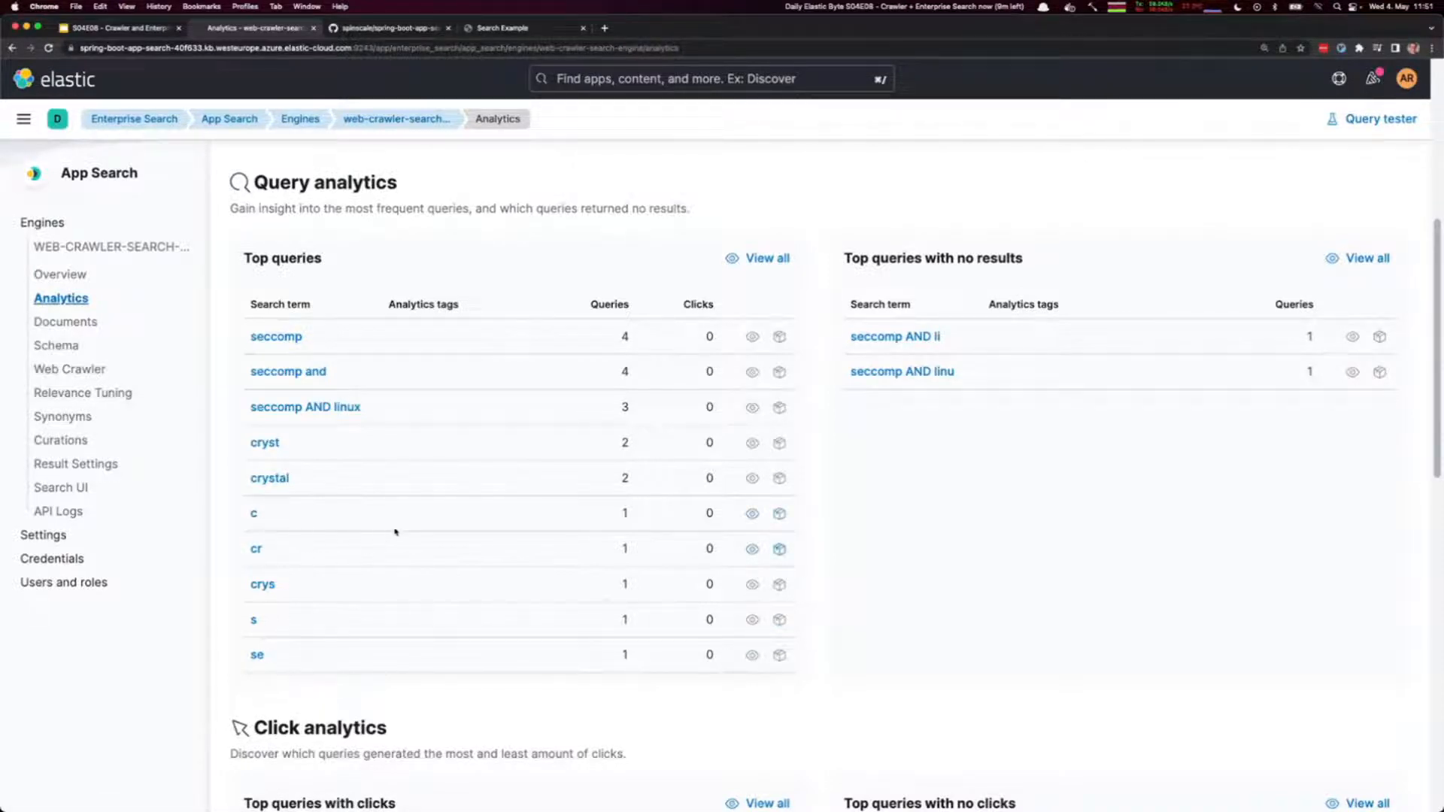
scroll(436, 501, "down", 2)
scroll(435, 501, "down", 5)
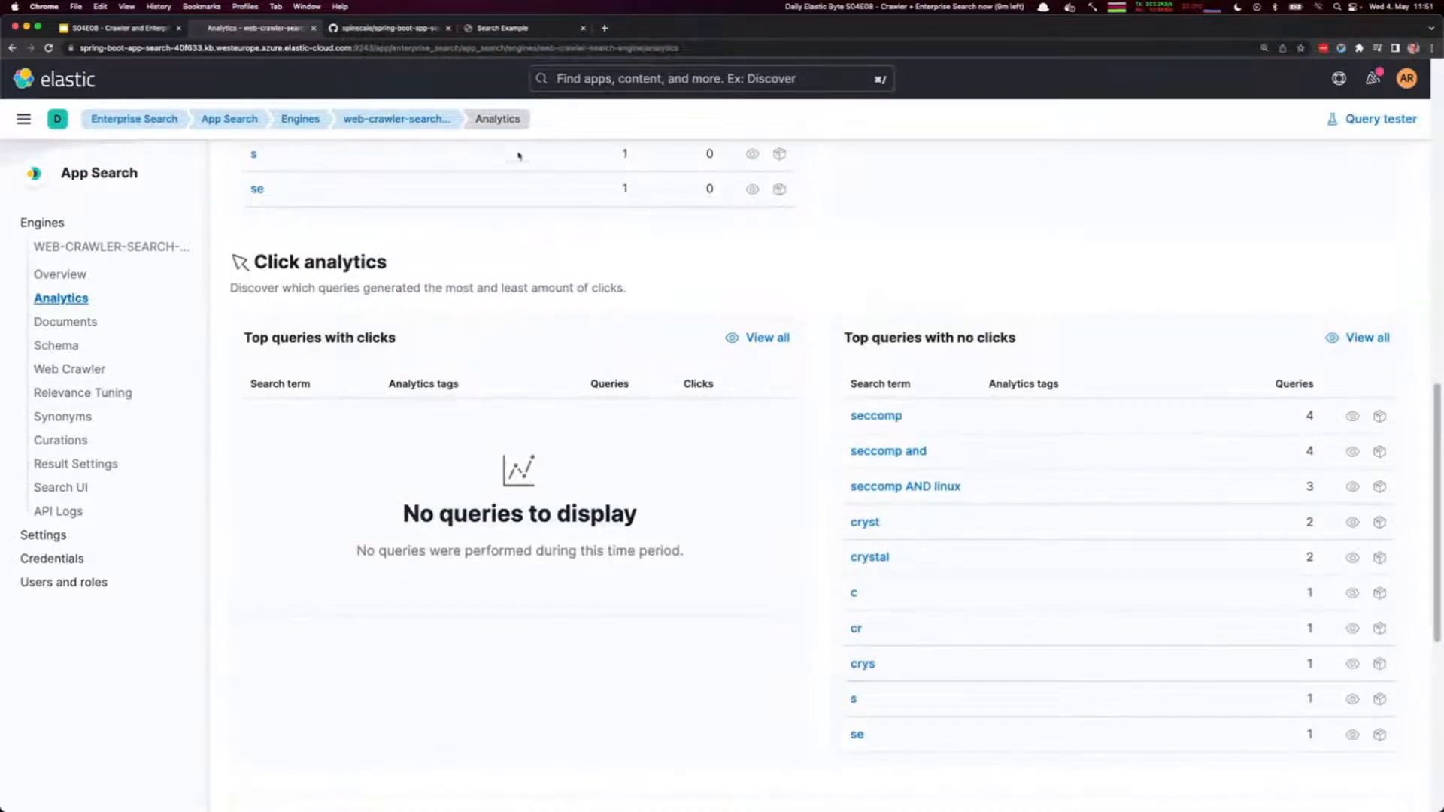
- Search the Alpine page for seccomp, open the "Elasticsearch - Securing a search engine while maintaining usability" result and return to the search page
left_click(526, 27)
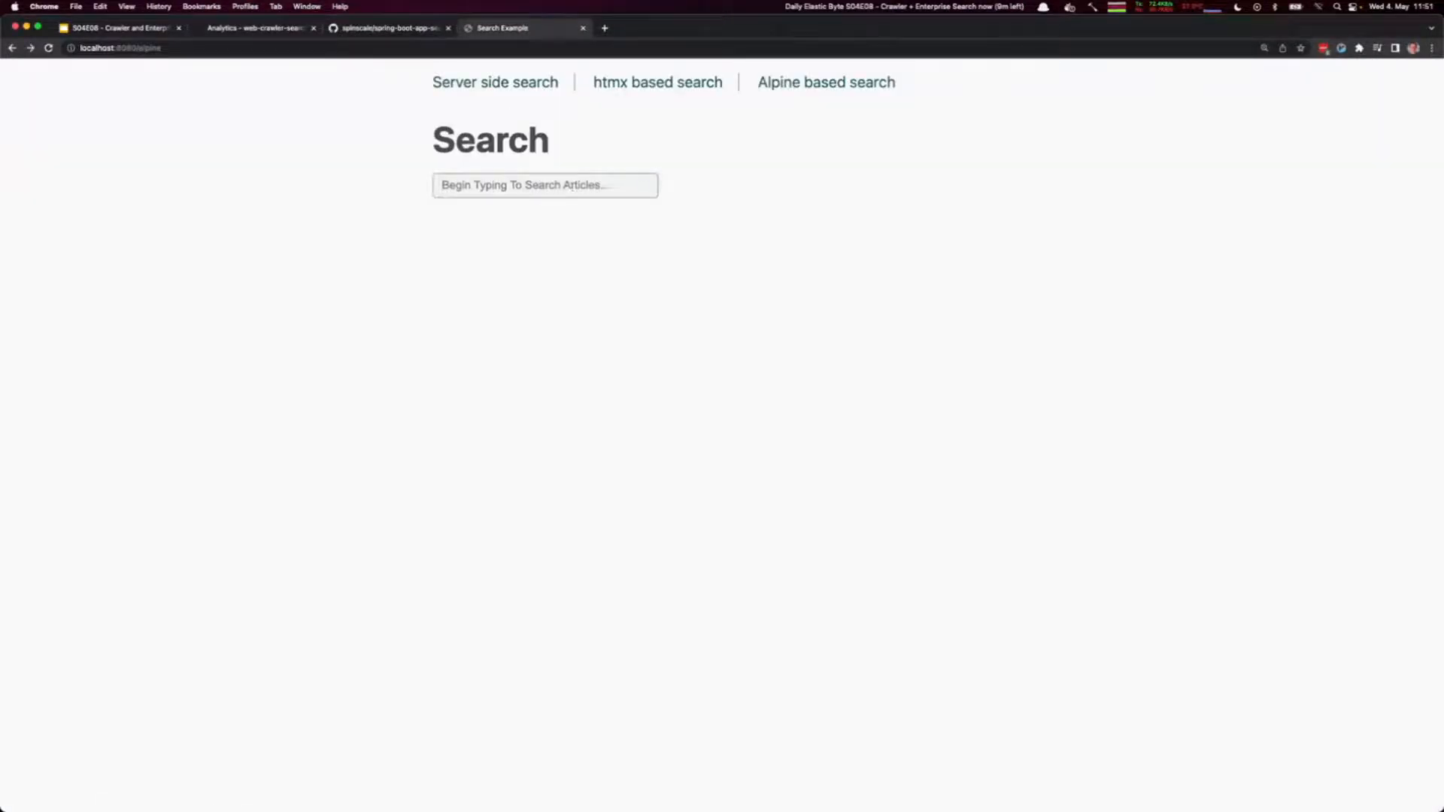
left_click(573, 186)
type("seccomp")
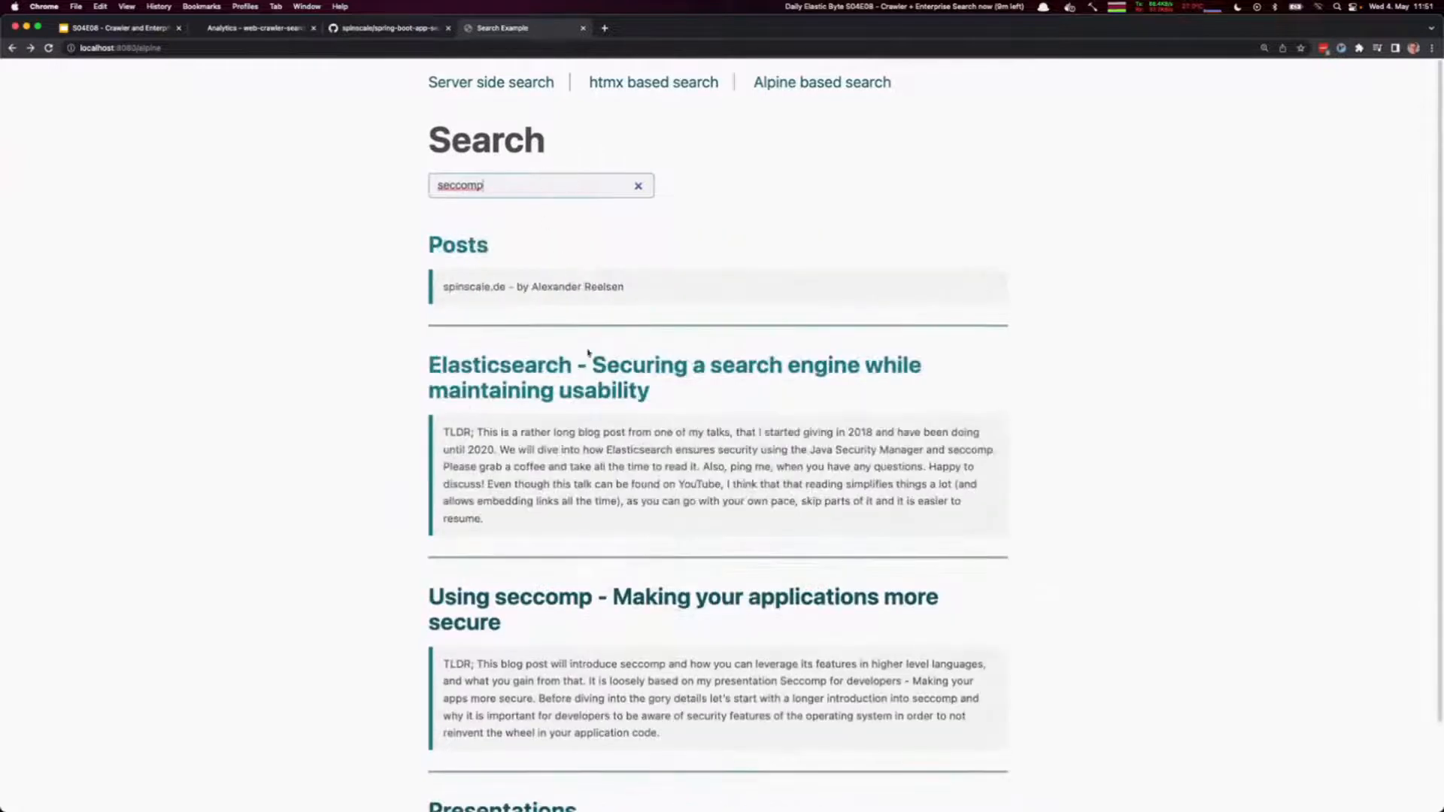
left_click(593, 365)
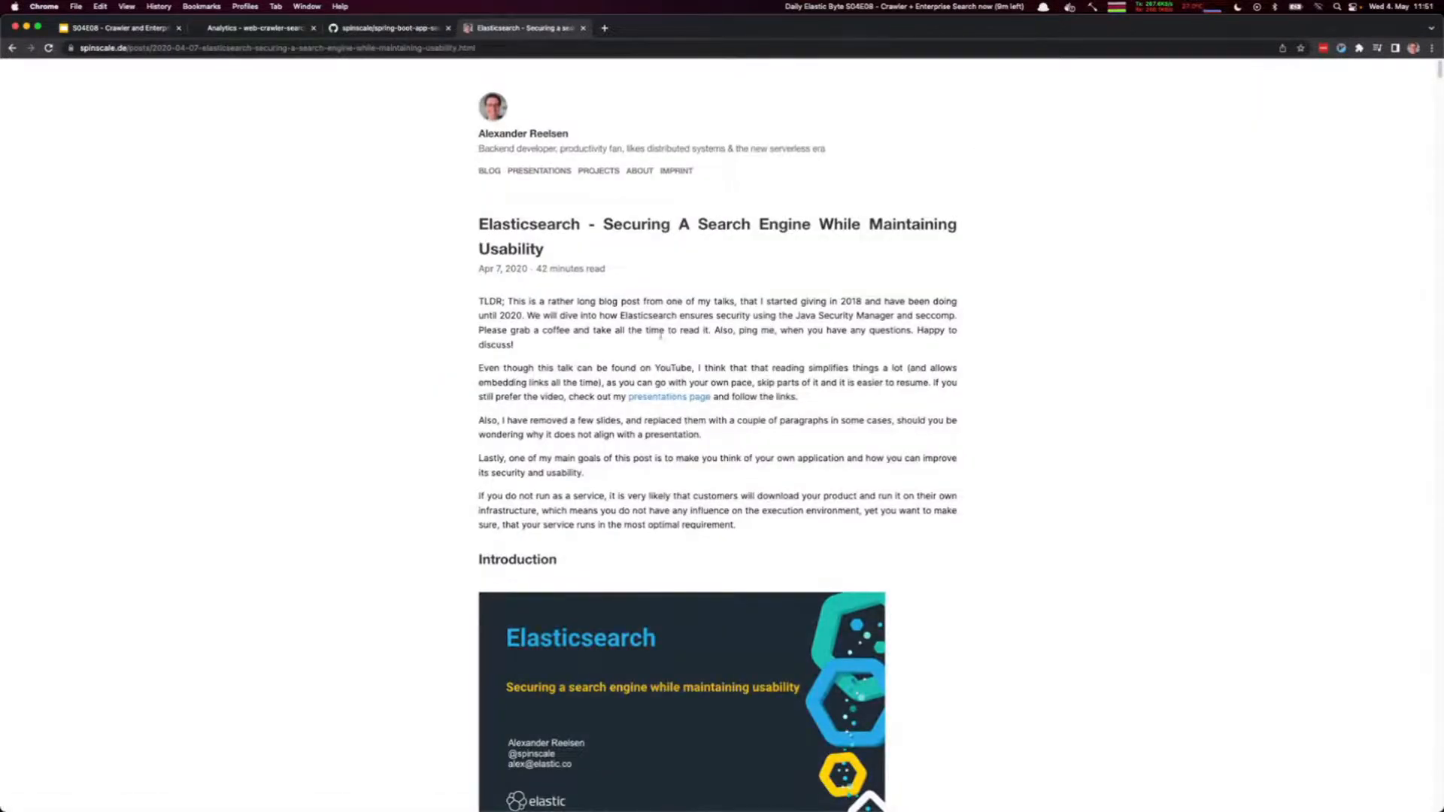
right_click(1082, 251)
left_click(1098, 253)
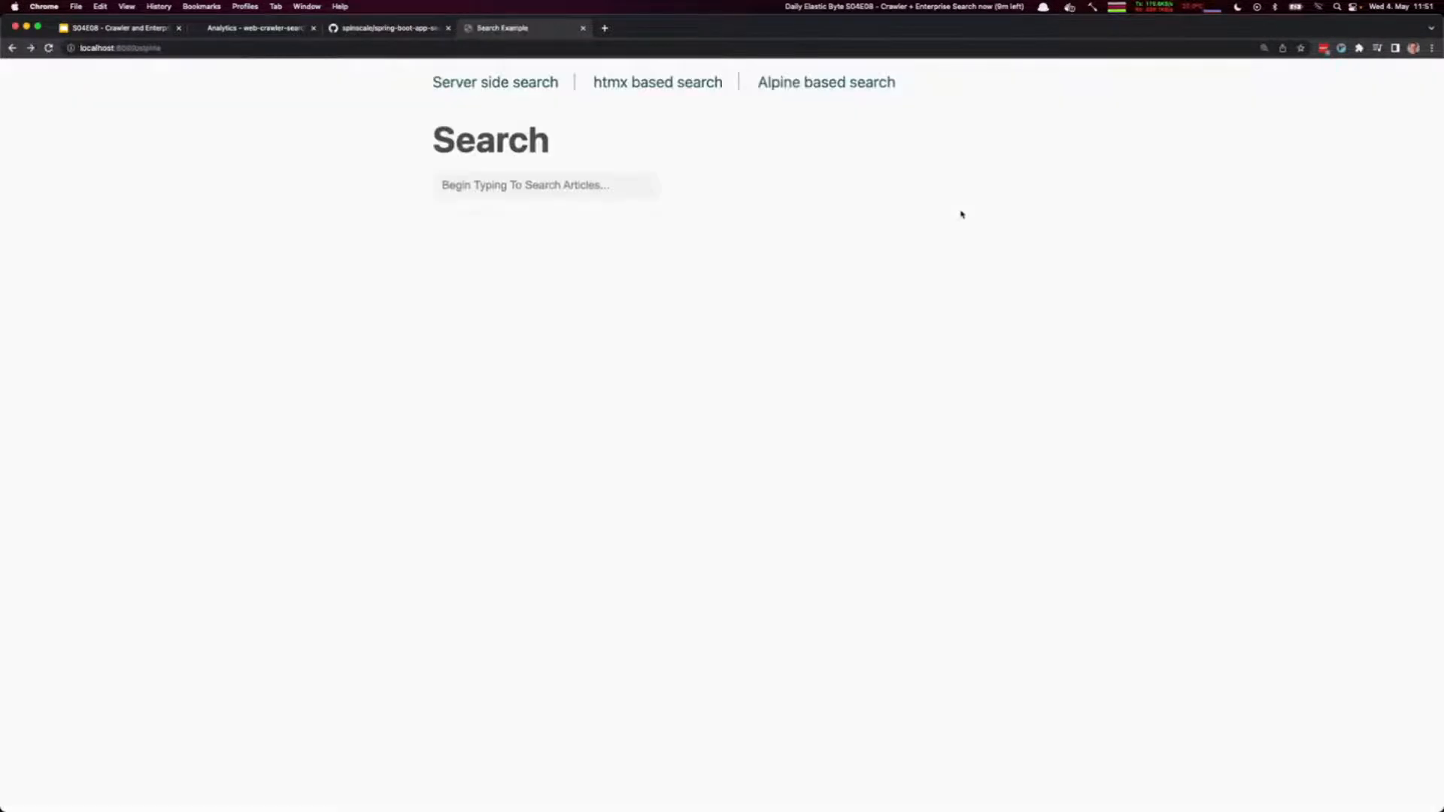
- Switch back to App Search, refresh the engine's analytics and examine the top queries with clicks
key("super+2")
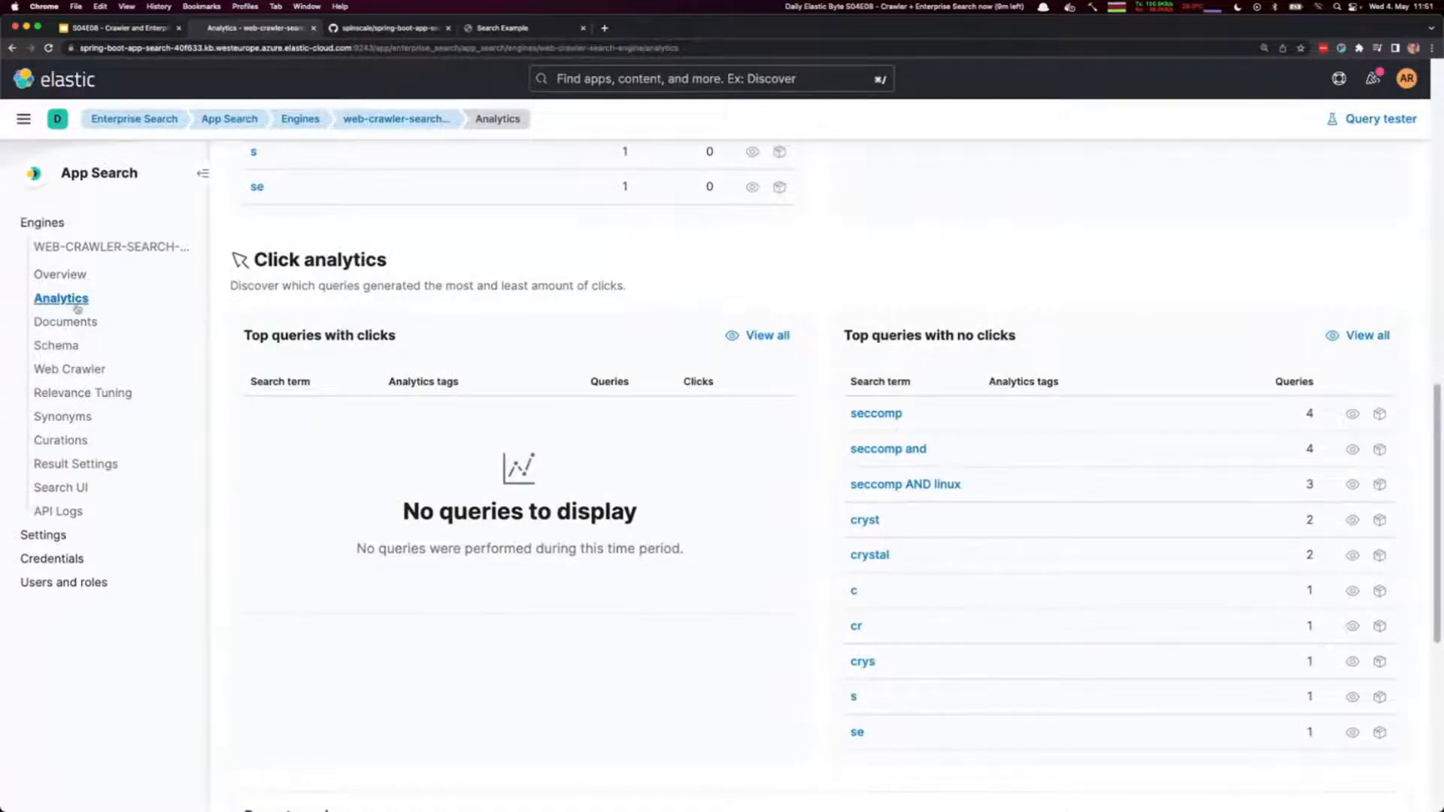
left_click(68, 319)
left_click(71, 299)
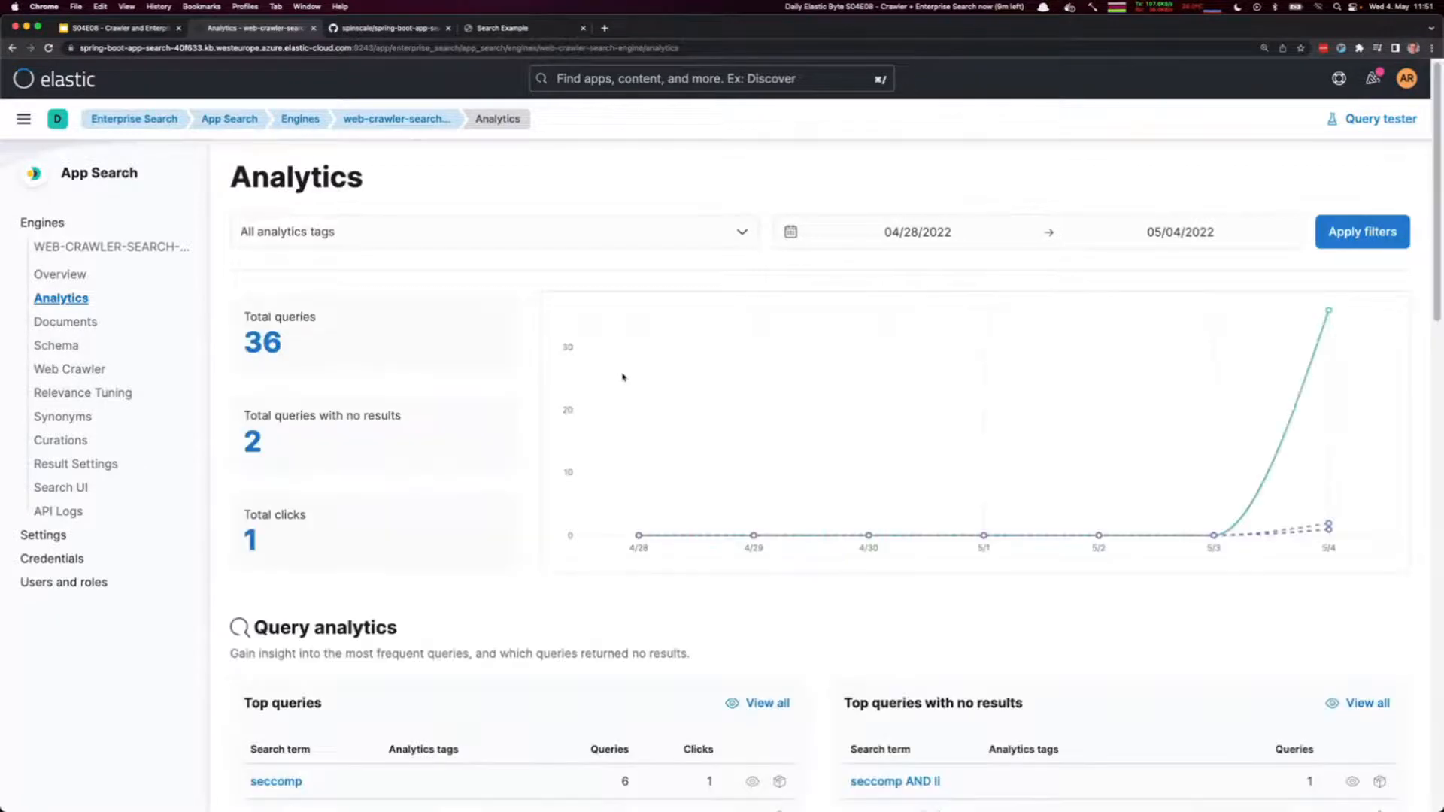
scroll(622, 376, "down", 10)
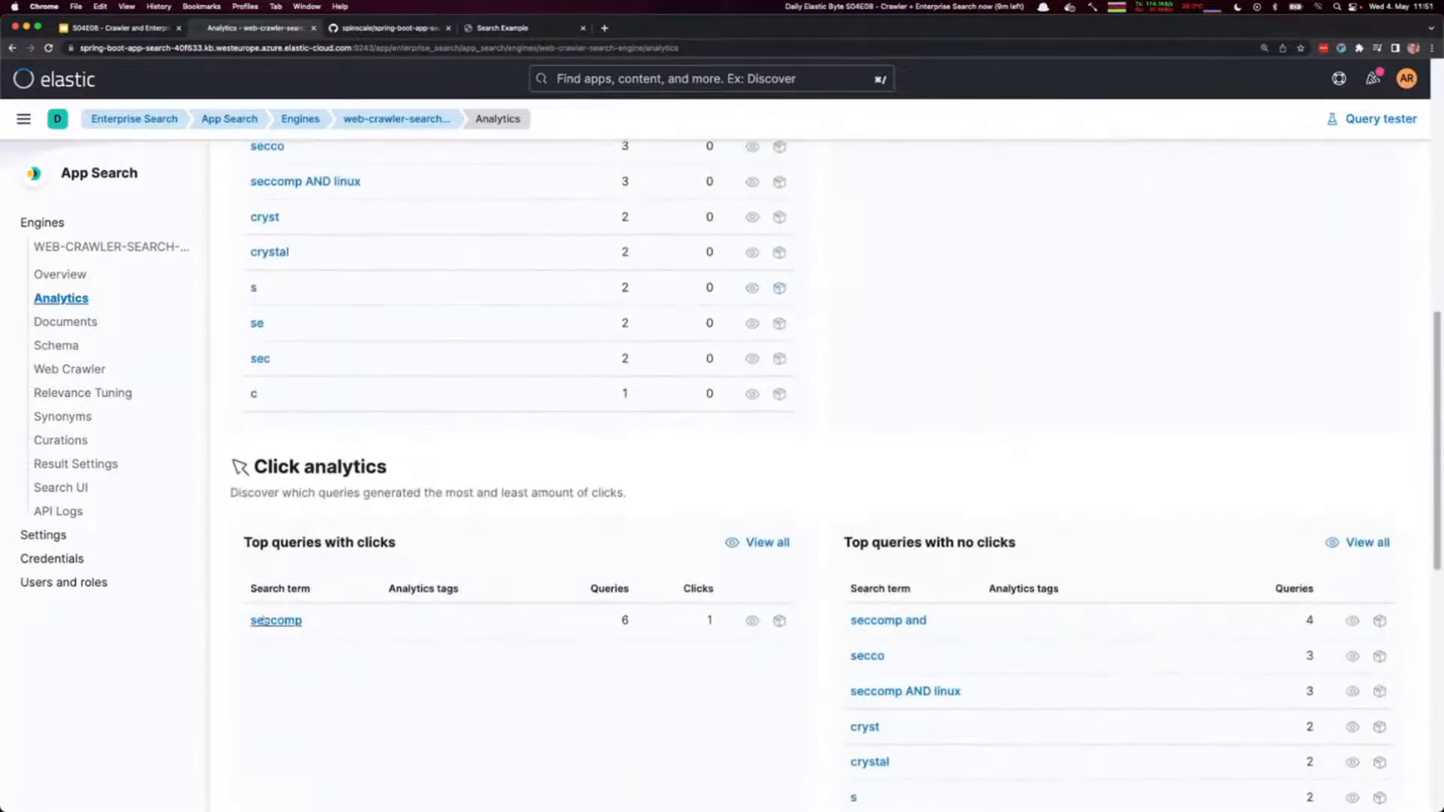
scroll(499, 574, "down", 2)
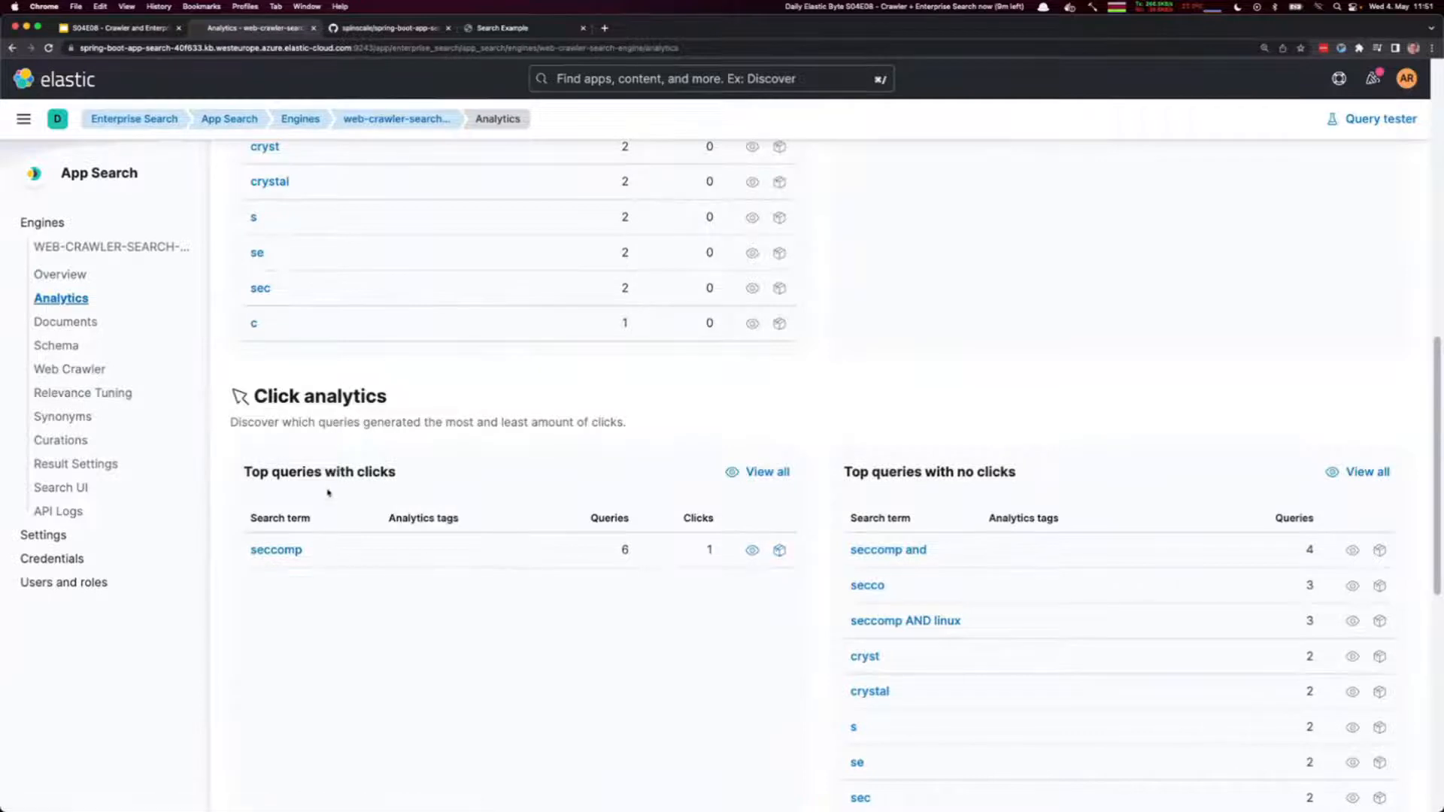
scroll(329, 493, "down", 2)
- Inspect the query details and top clicks for seccomp, and display the engine's Web Crawler page
left_click(281, 486)
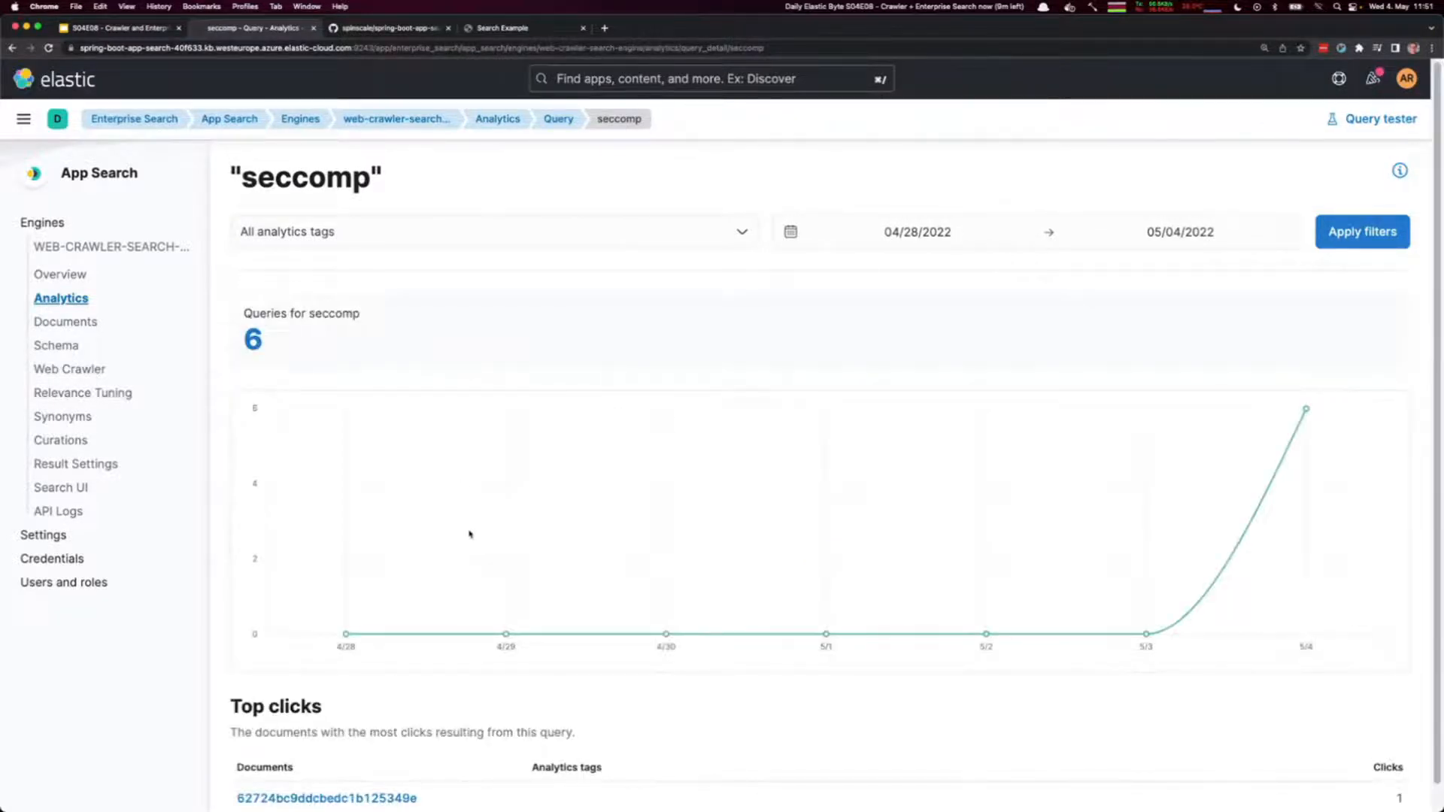
scroll(500, 476, "down", 1)
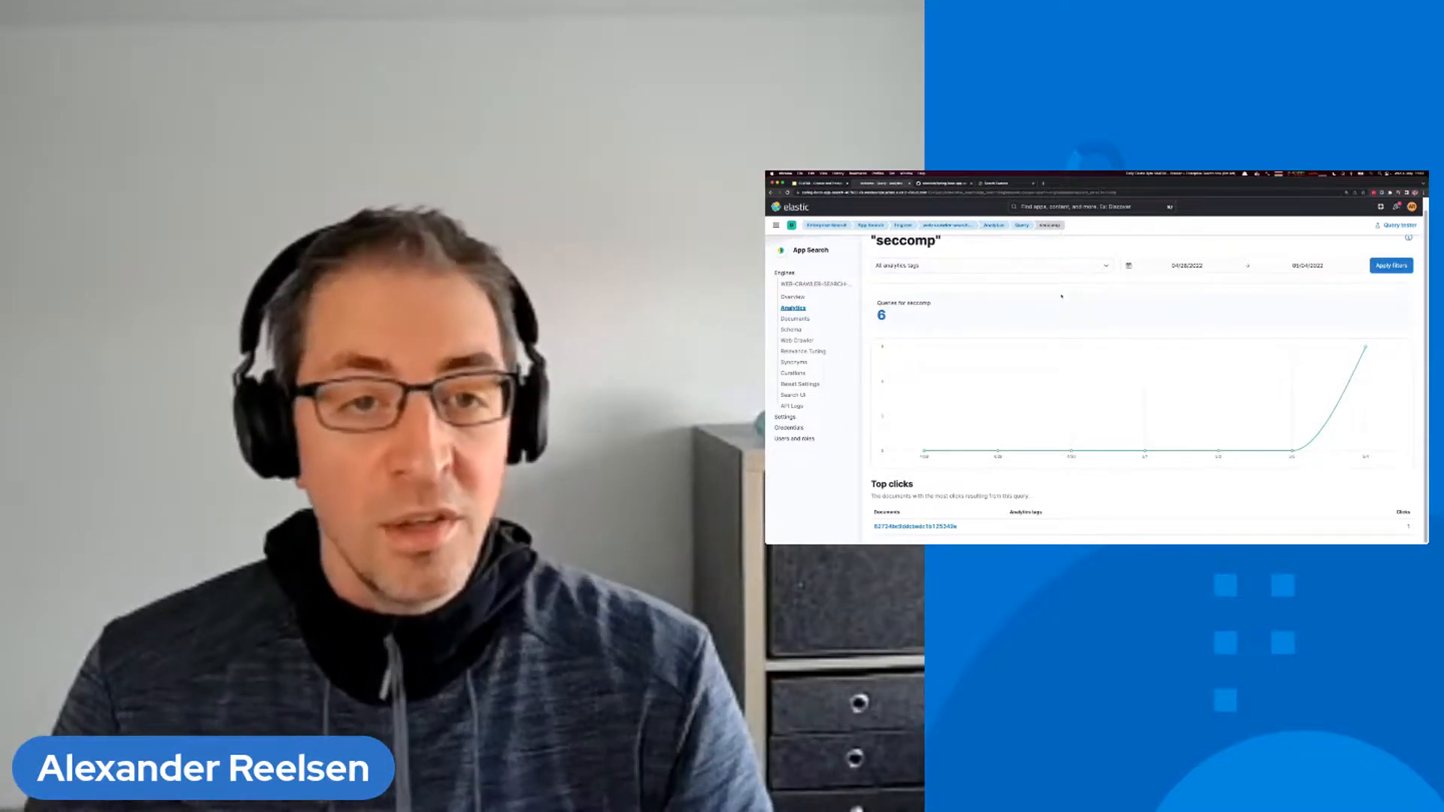
left_click(797, 340)
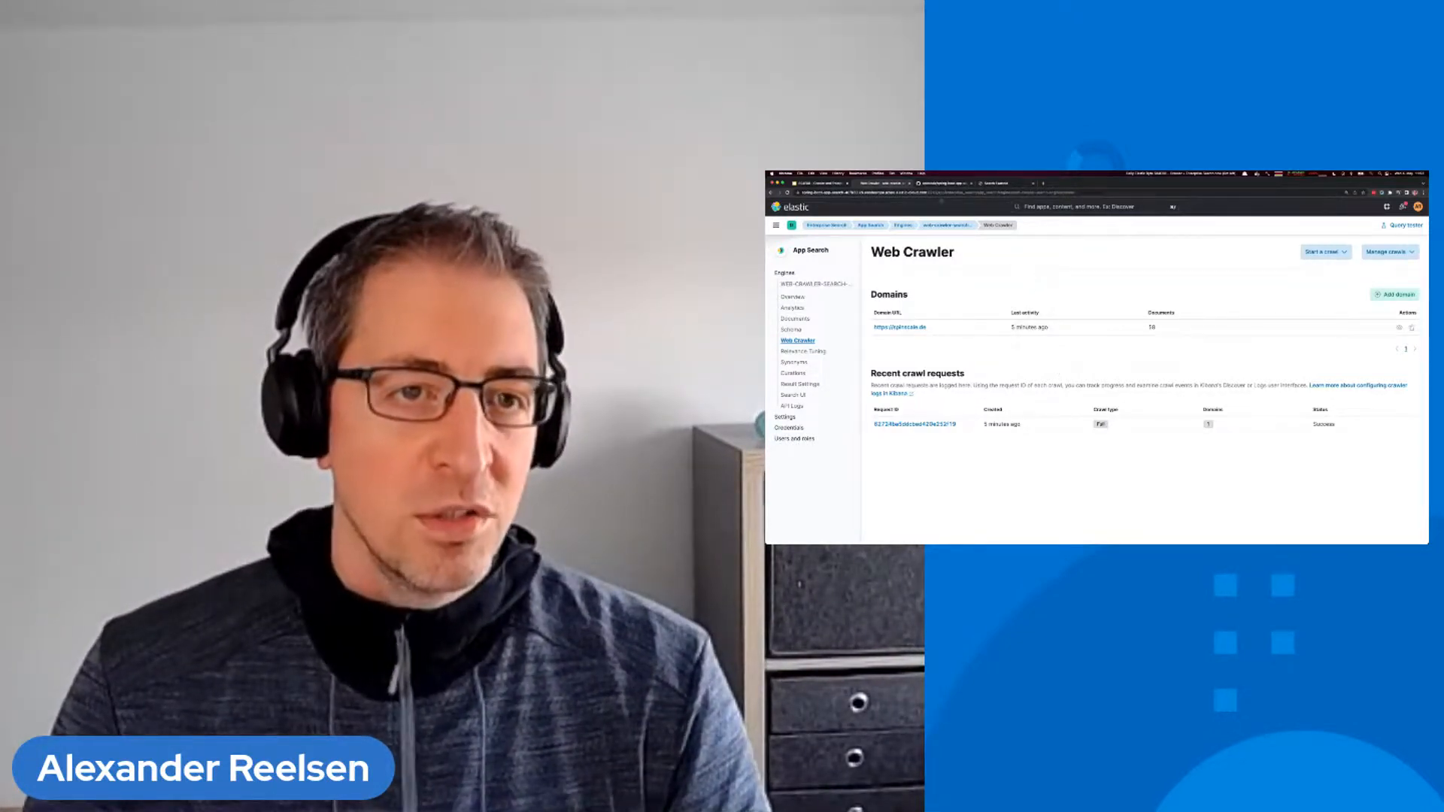
- Switch to the spring-boot-app-search GitHub repository, examine the Terraform deployment configuration in main.tf and return to the repository page
left_click(938, 185)
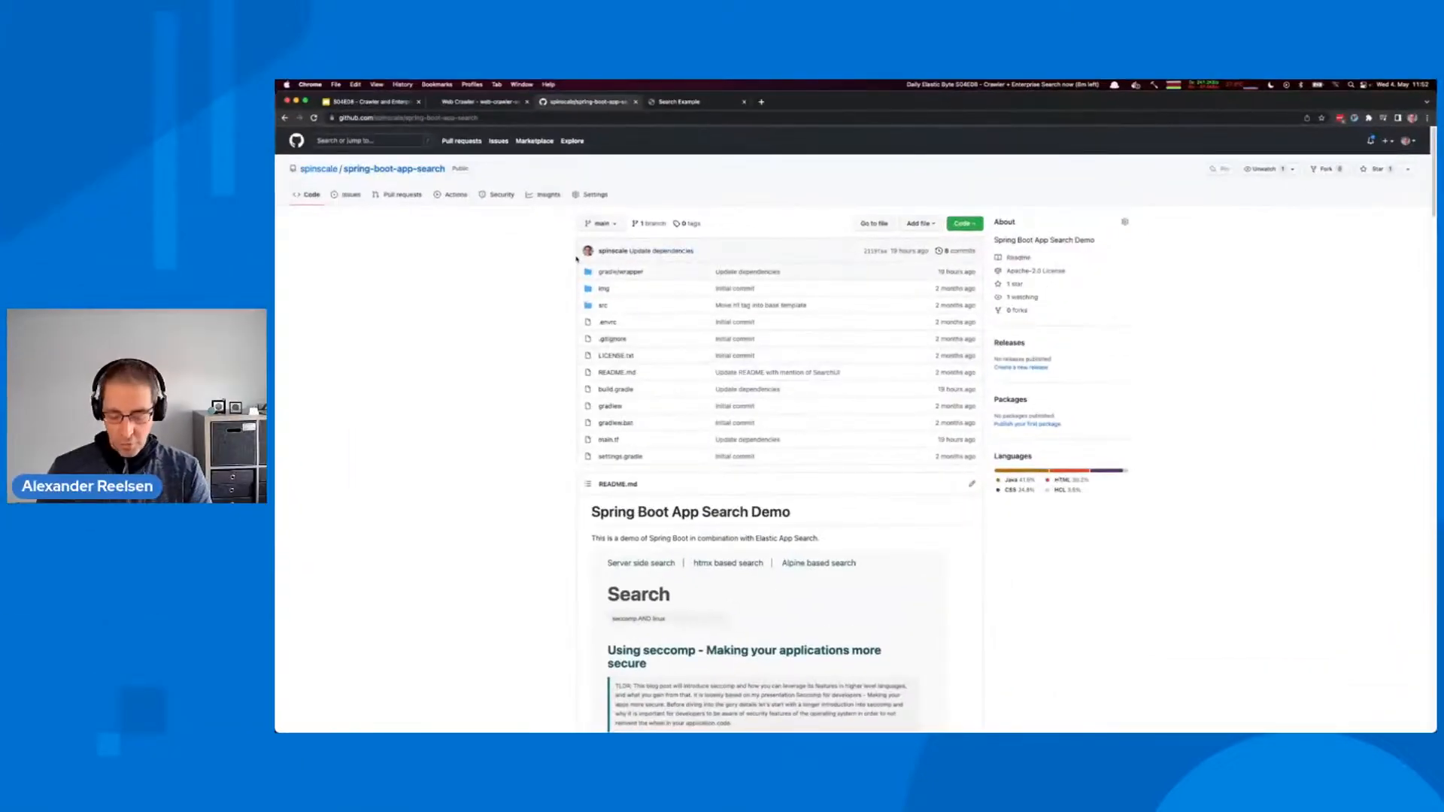
key("super+plus")
key("super+plus")
key("super+plus")
key("super+plus")
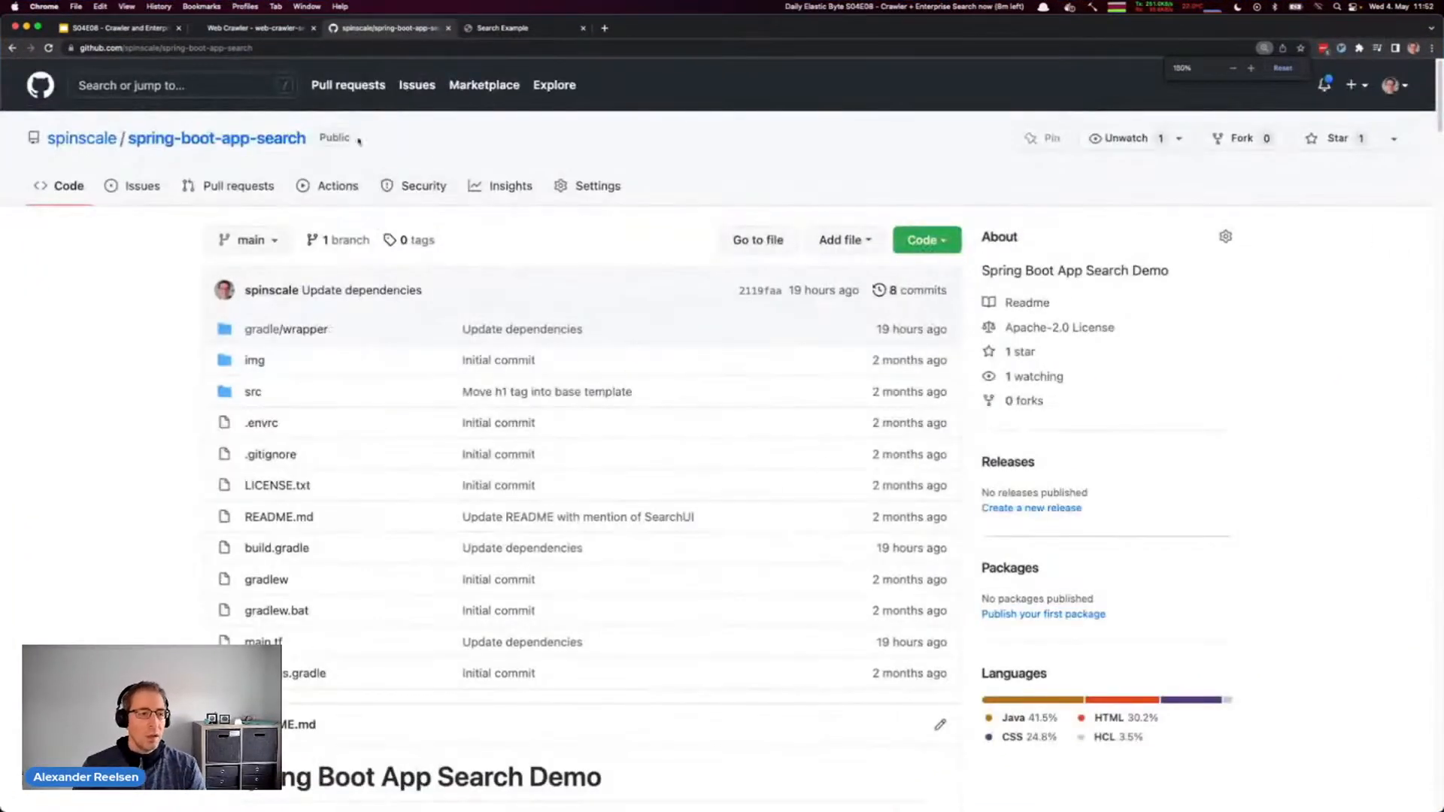
scroll(191, 474, "down", 1)
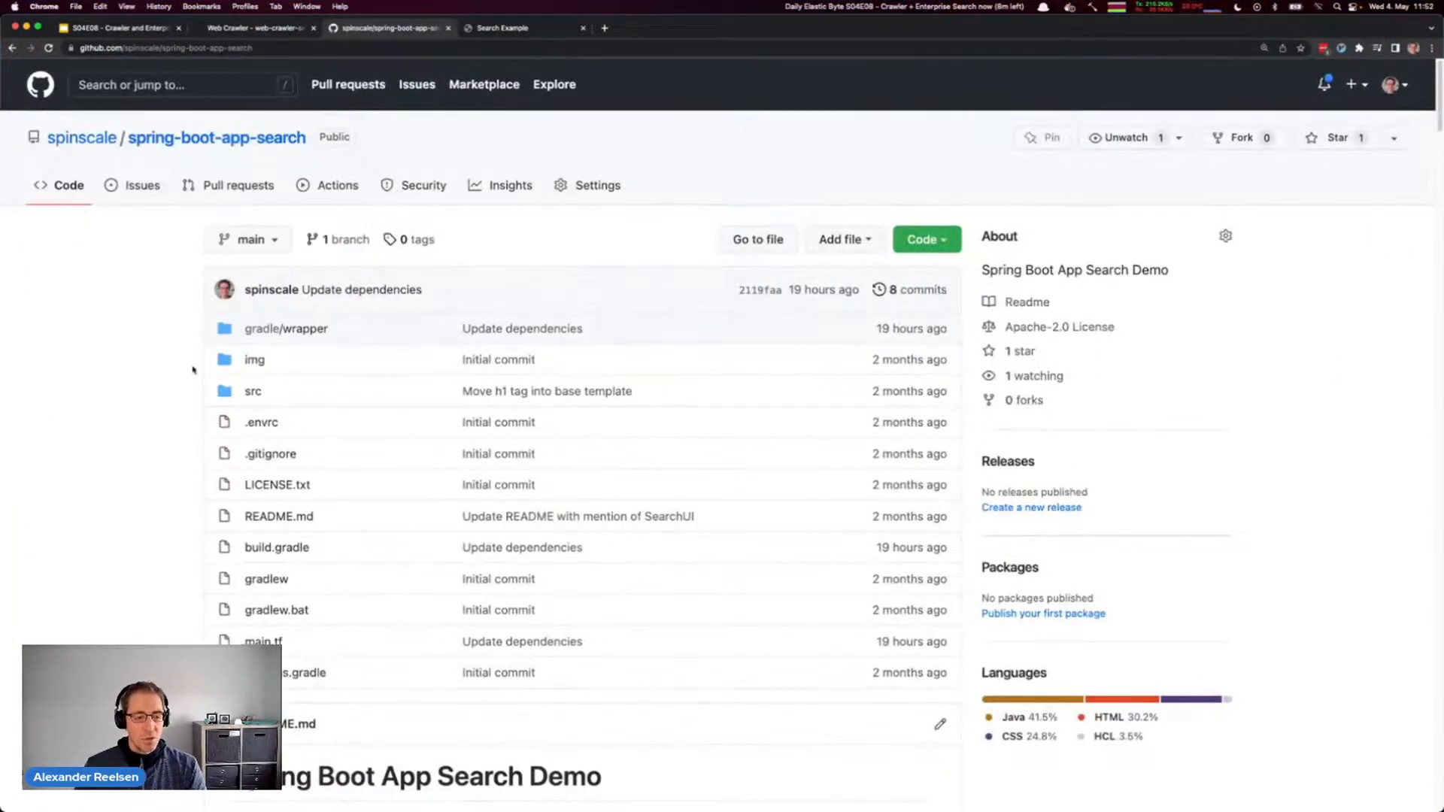
left_click(265, 620)
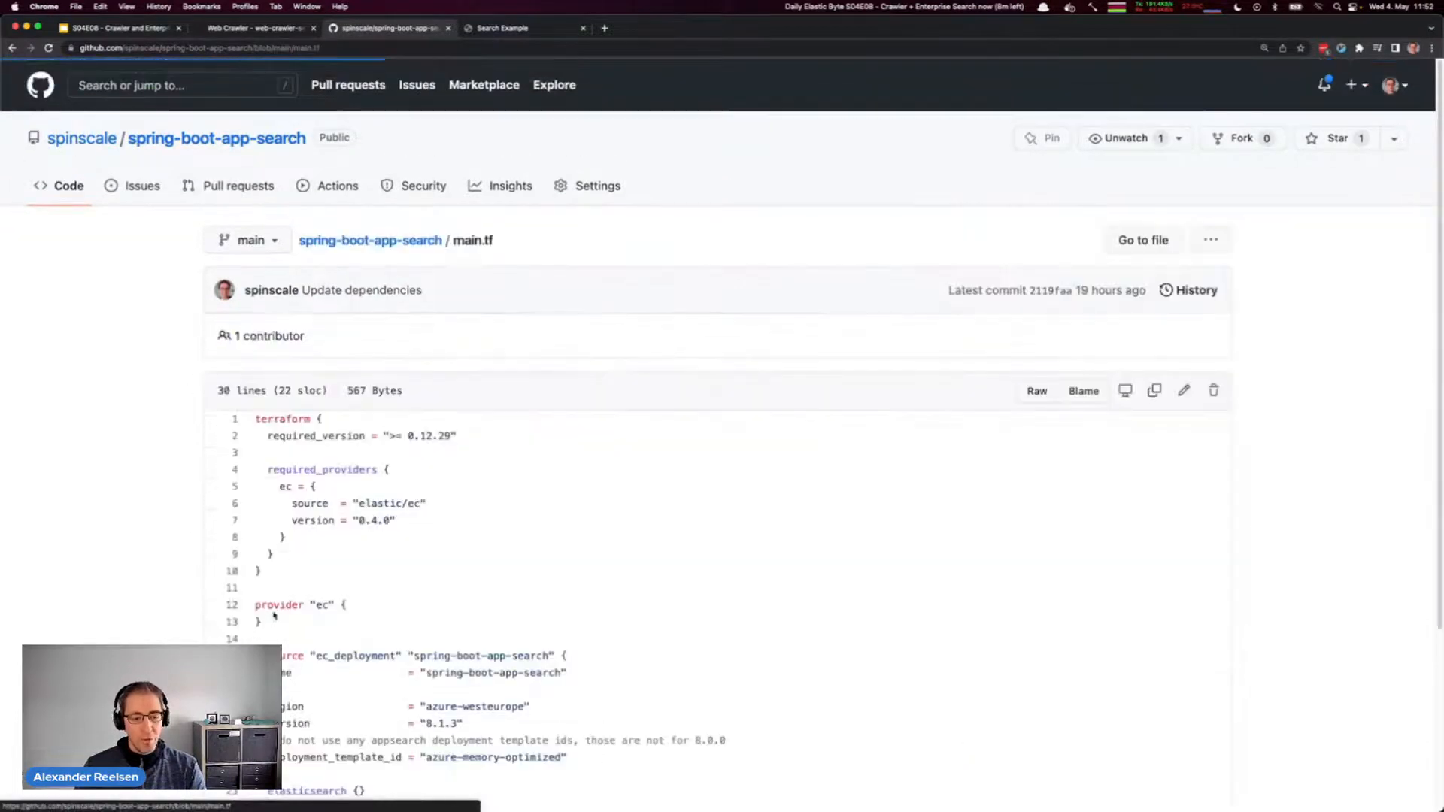
scroll(434, 534, "down", 3)
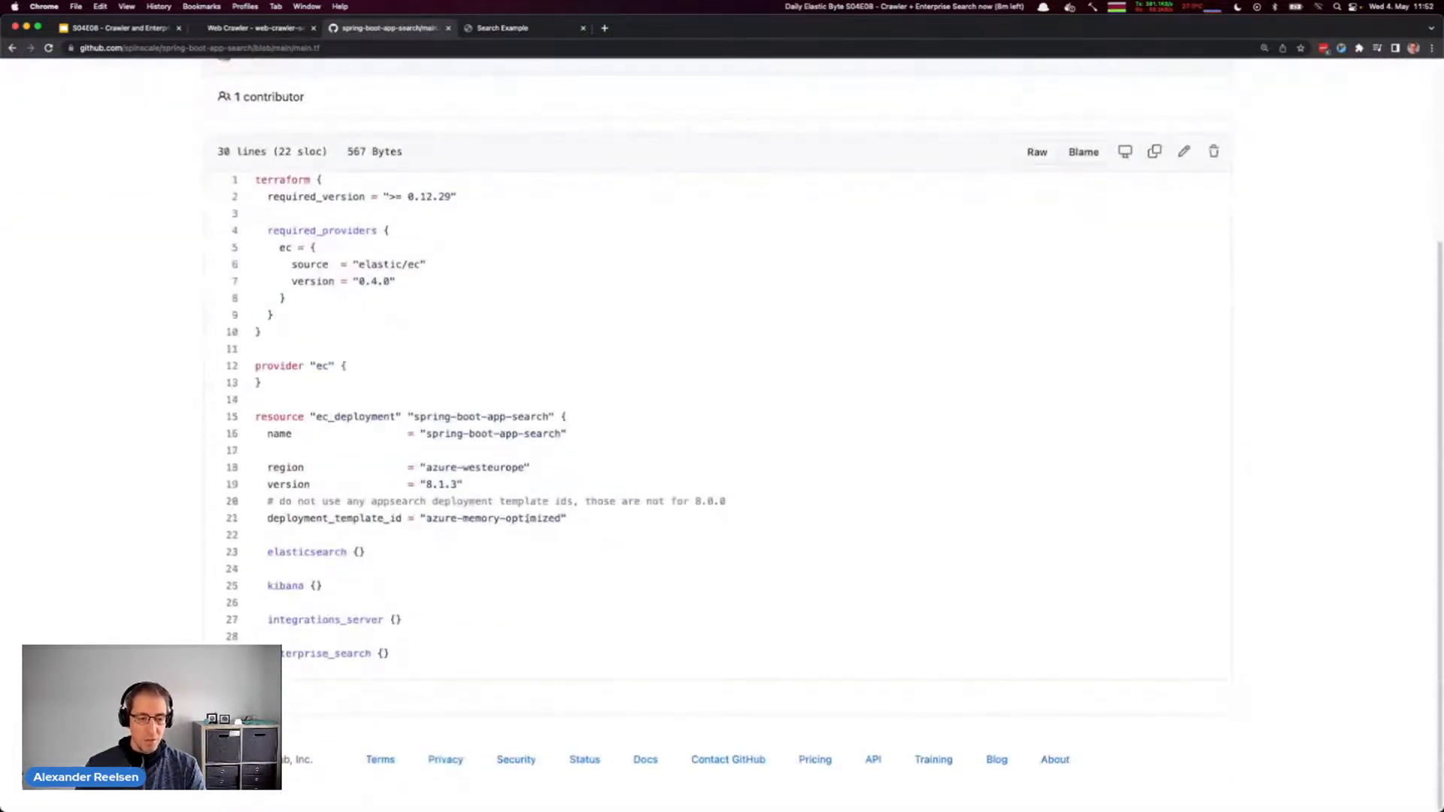
key("super+bracketleft")
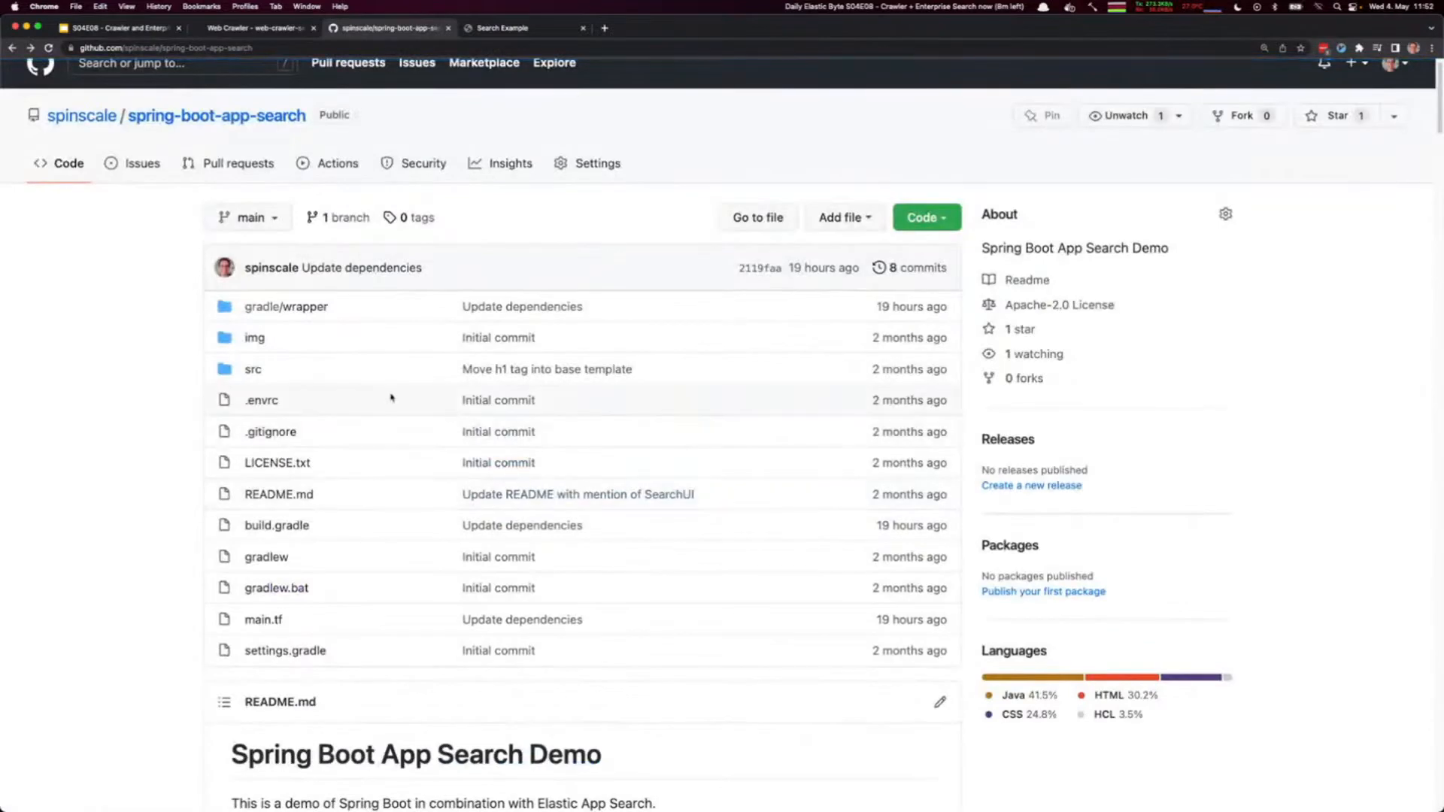
- Read through the README's instructions for creating the App Search engine and setting up the web crawler
scroll(249, 444, "down", 5)
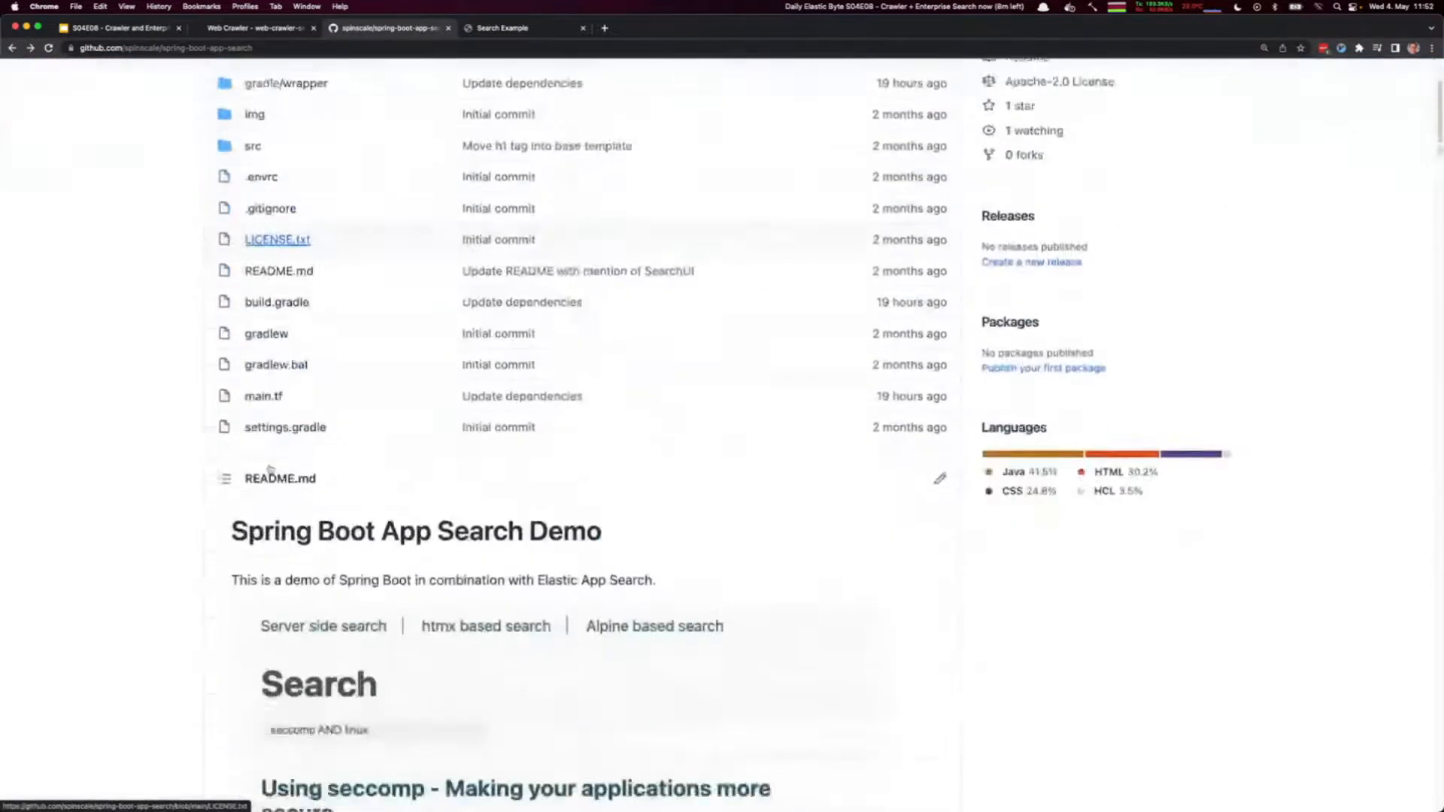
scroll(326, 467, "down", 20)
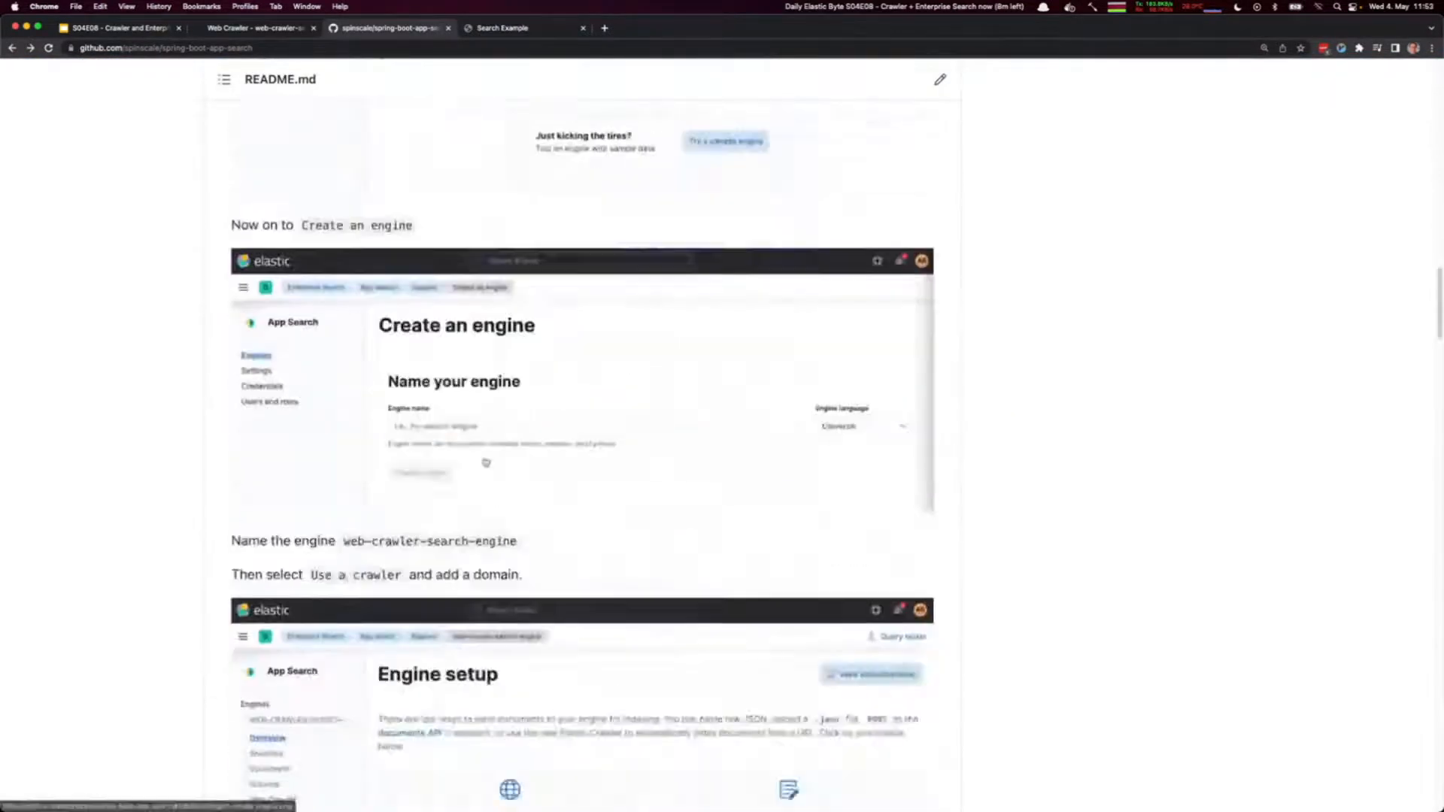
scroll(485, 461, "down", 12)
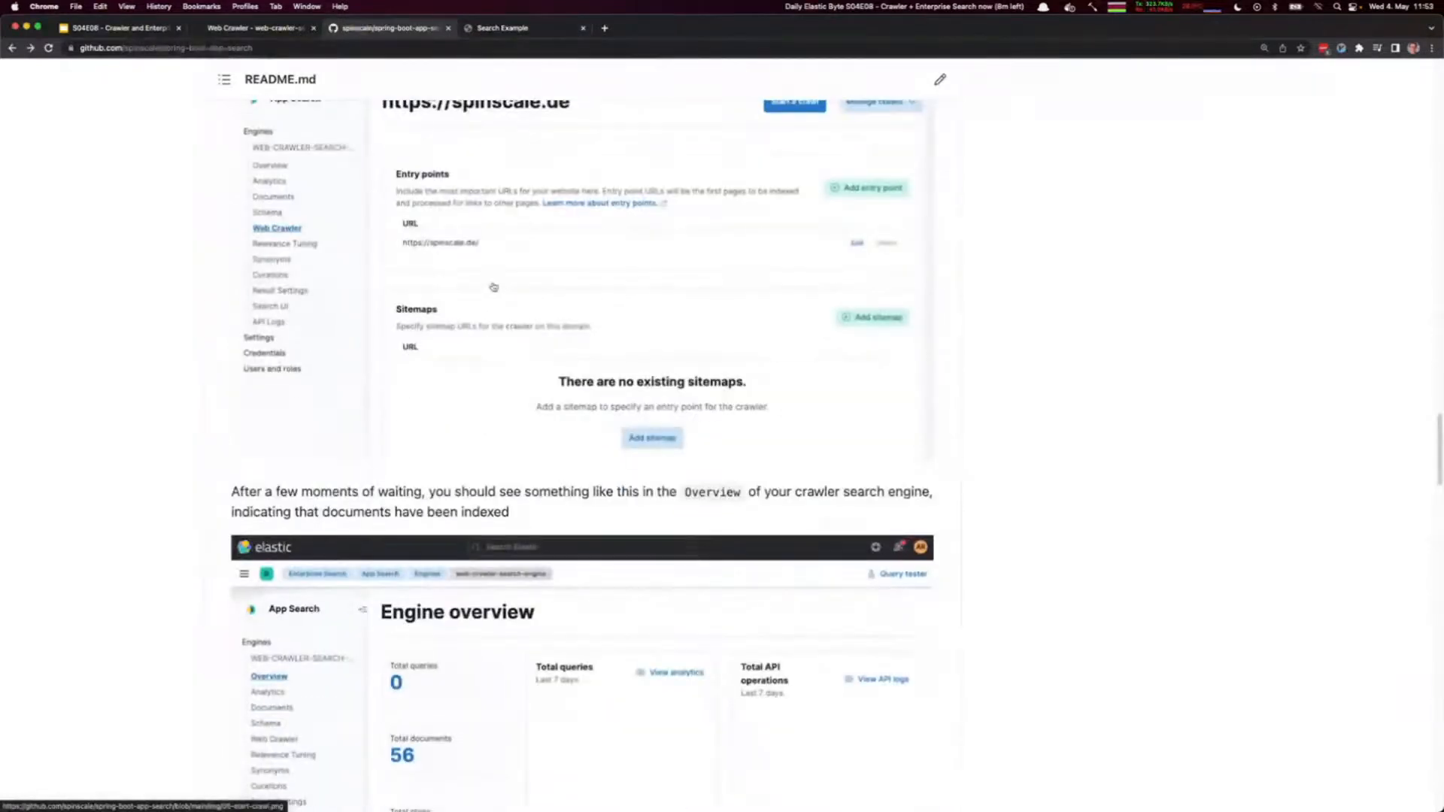